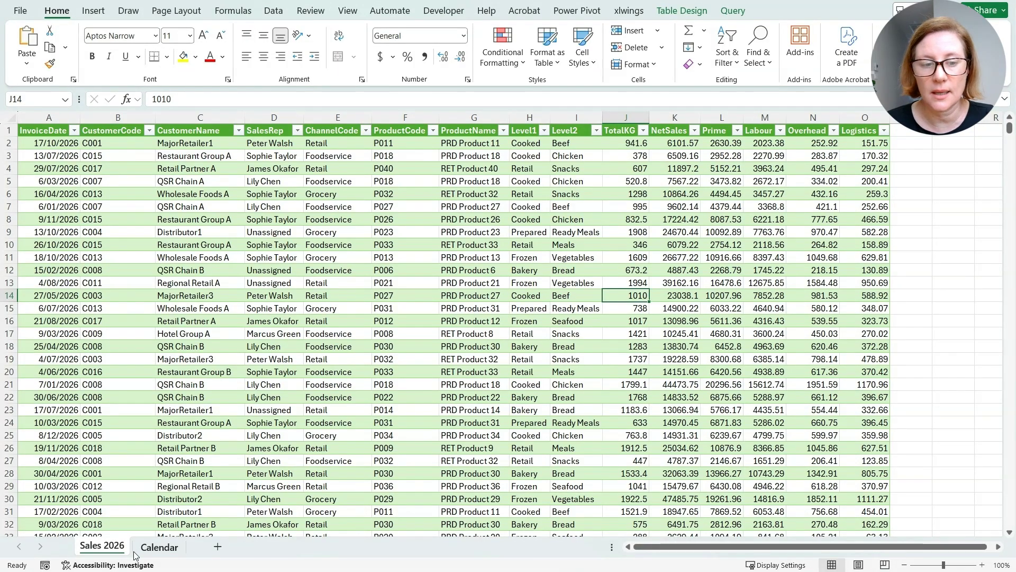
Look over the Calendar sheet and return to the Sales 2026 sheet
left_click(157, 552)
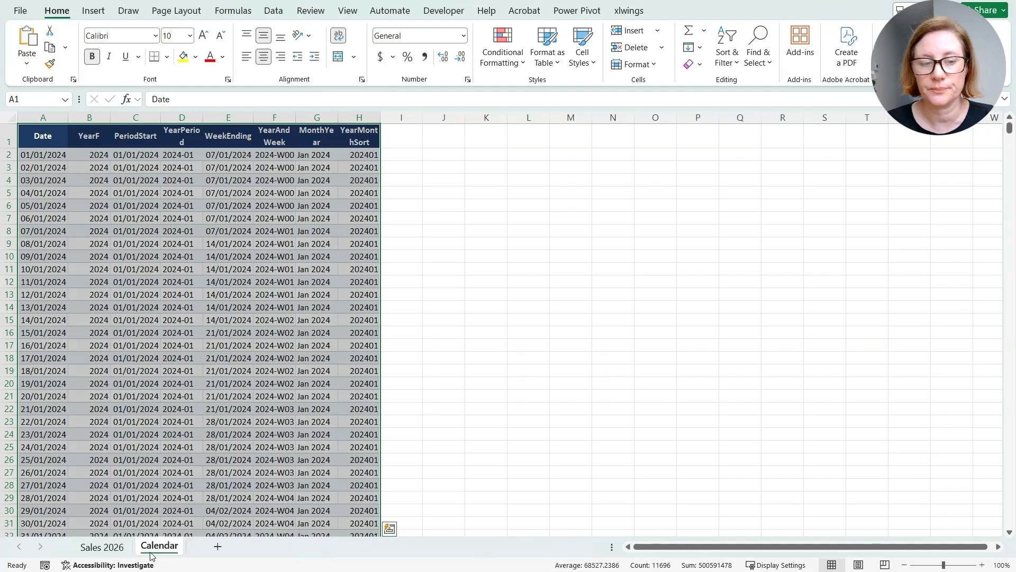
left_click(108, 549)
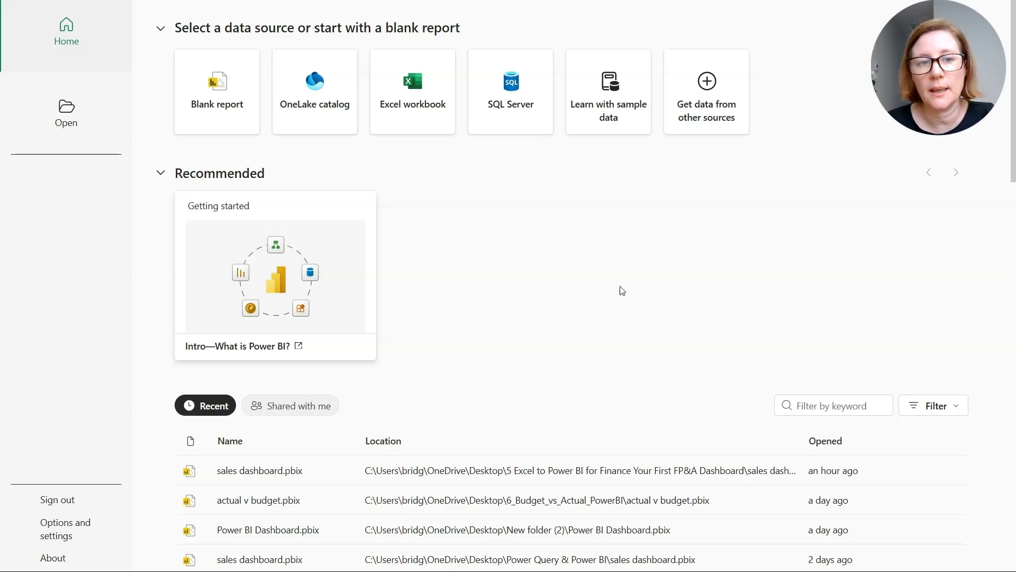
In Power BI Desktop, start a blank report and connect it to the Excel workbook Sales_FY2026_clean.xlsx
left_click(229, 111)
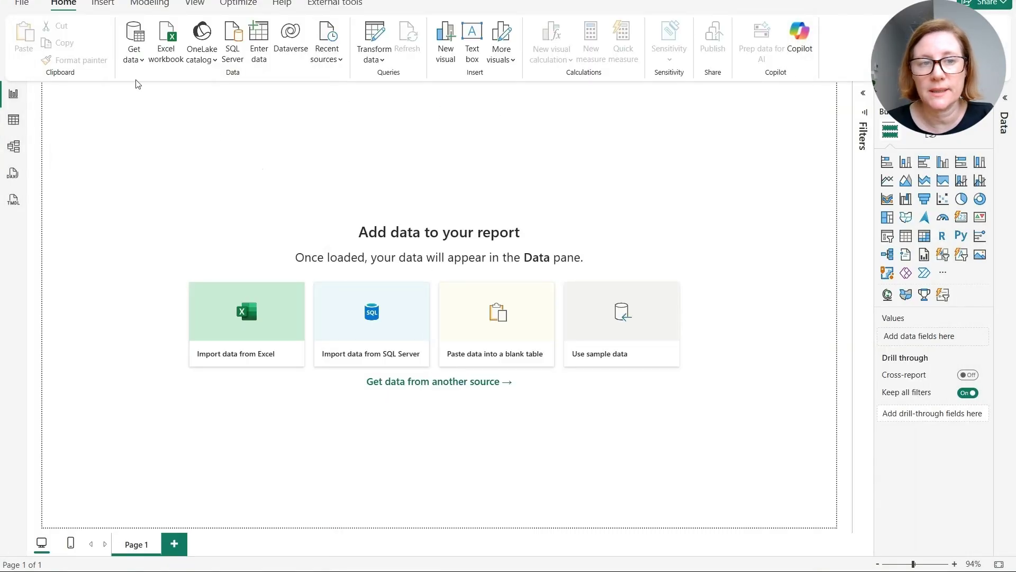
left_click(134, 56)
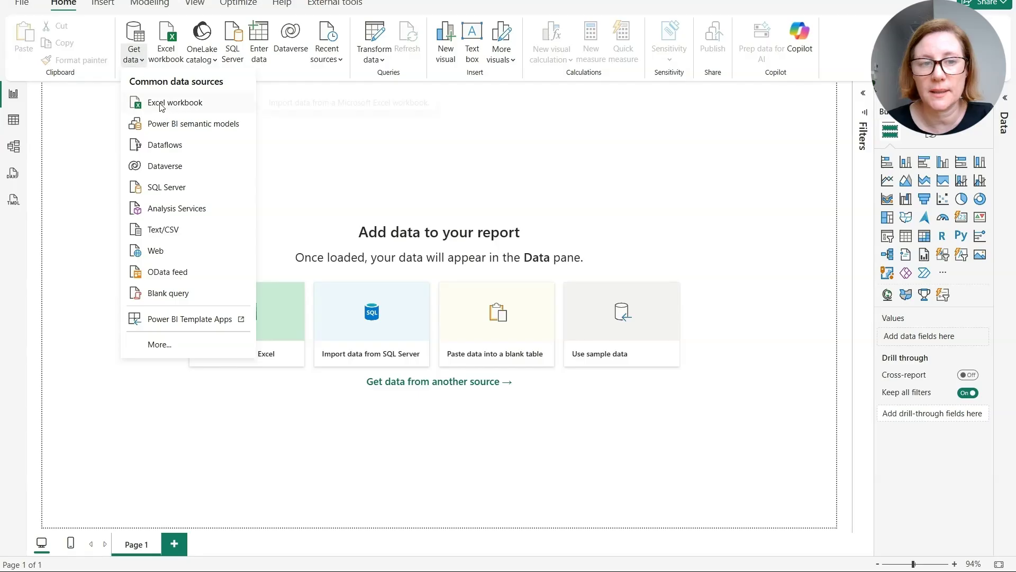
left_click(175, 103)
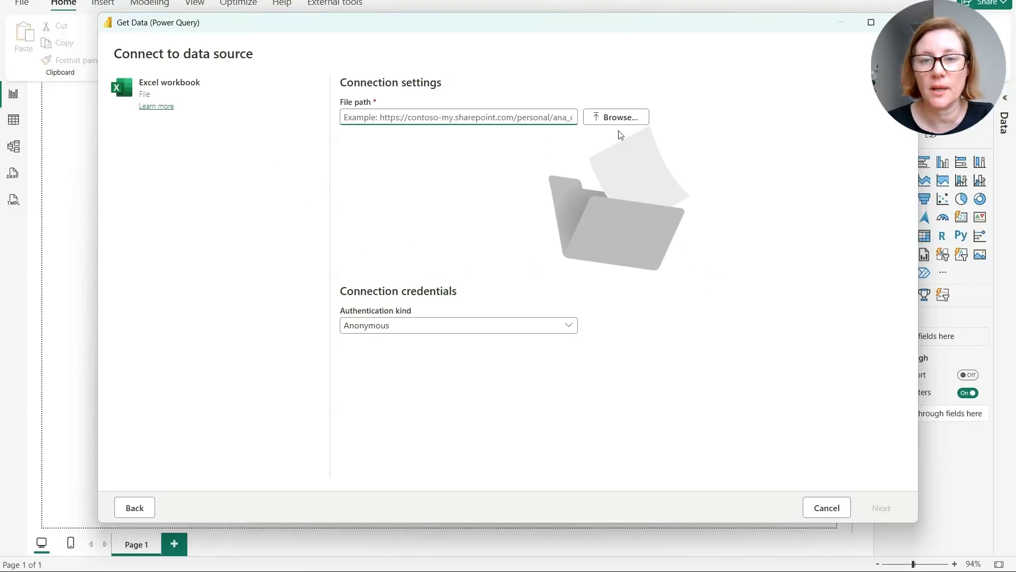
left_click(614, 117)
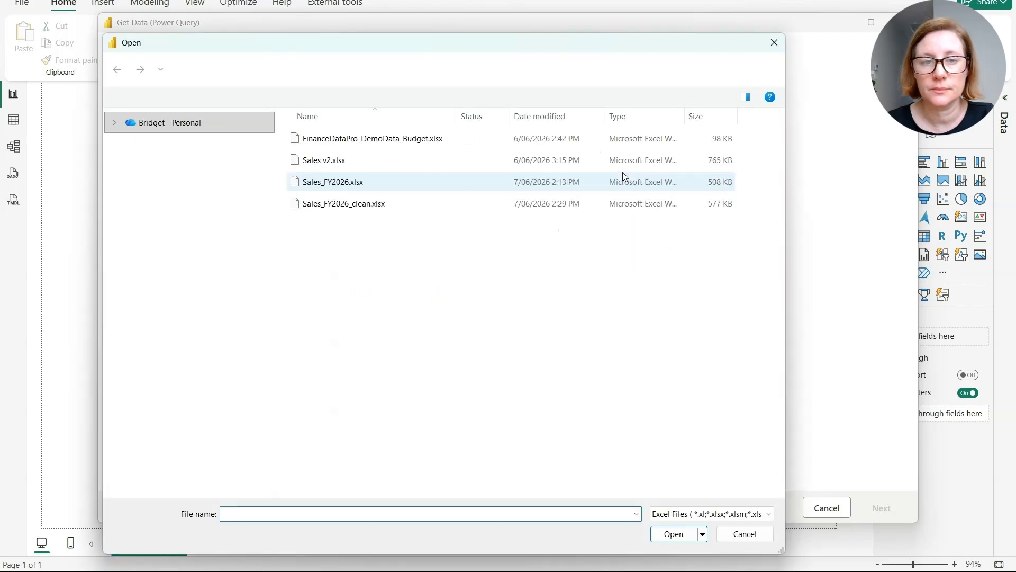
left_click(365, 205)
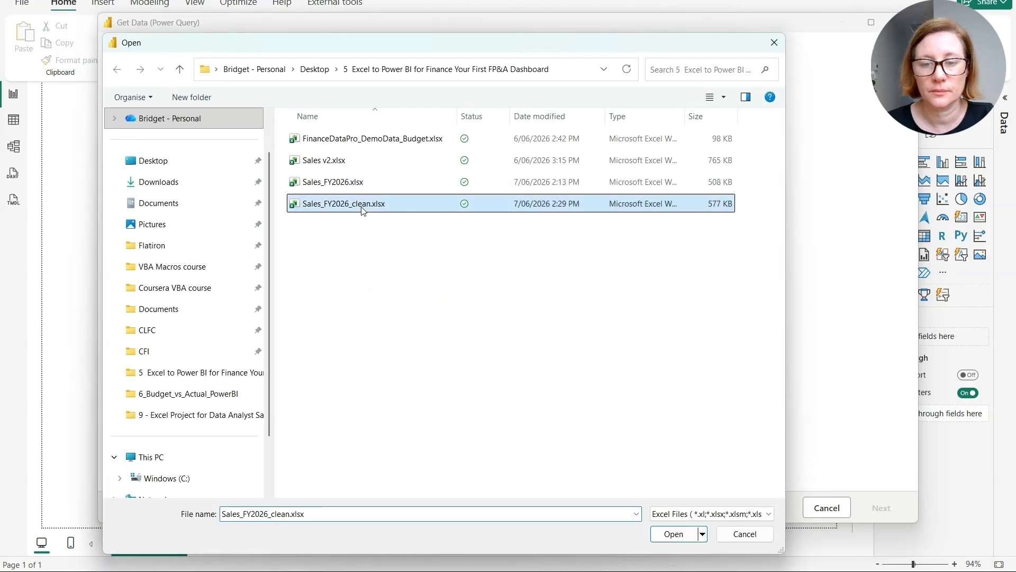
left_click(673, 535)
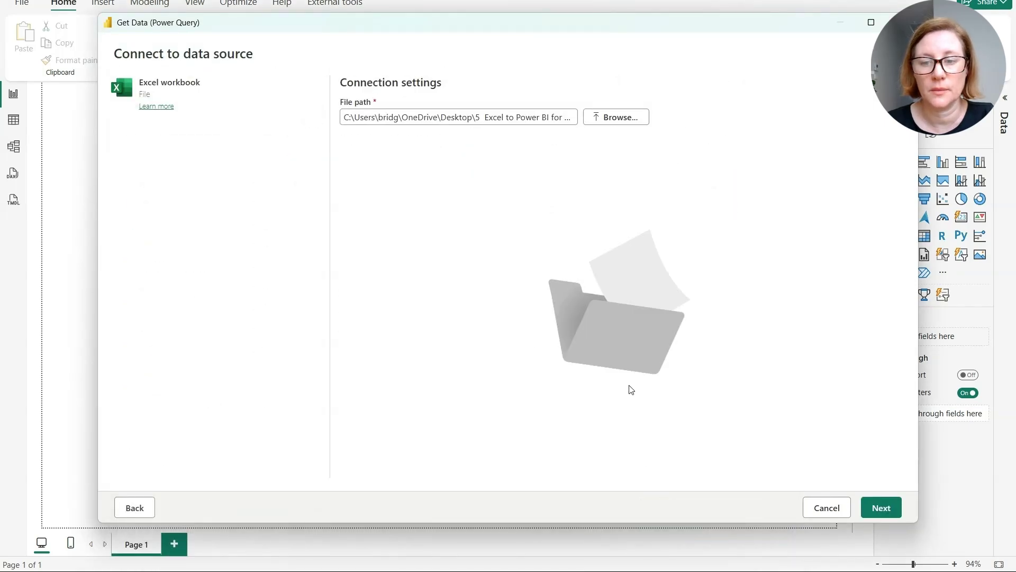
left_click(881, 506)
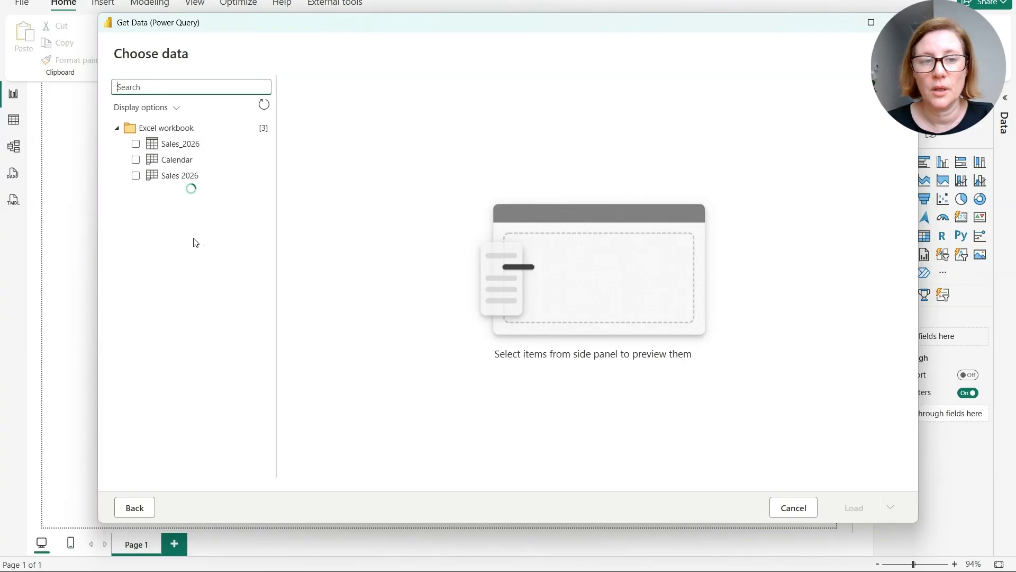
Select the Sales_2026 table and the Calendar sheet from the workbook and open them for transformation in Power Query
left_click(136, 145)
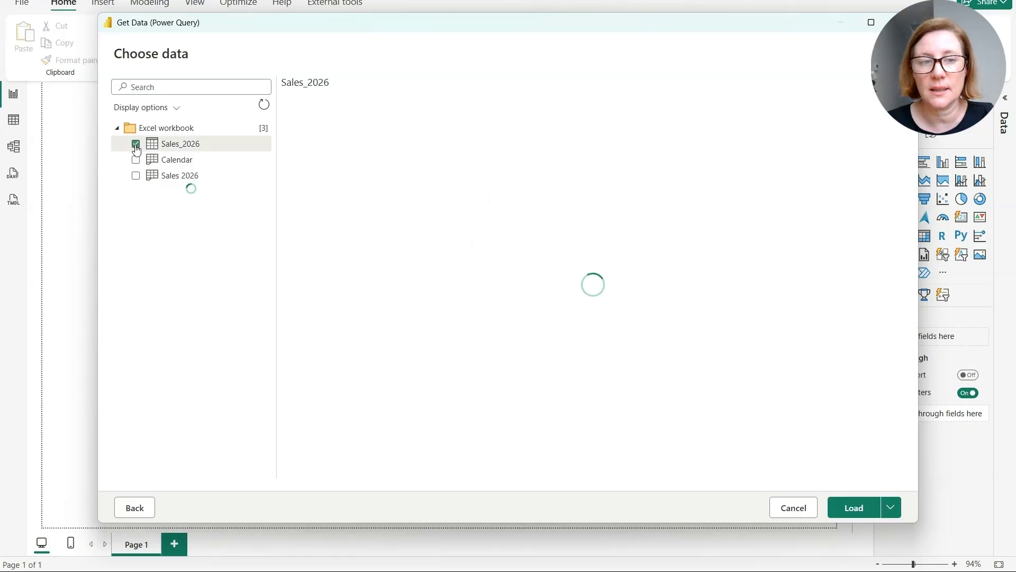
left_click(136, 161)
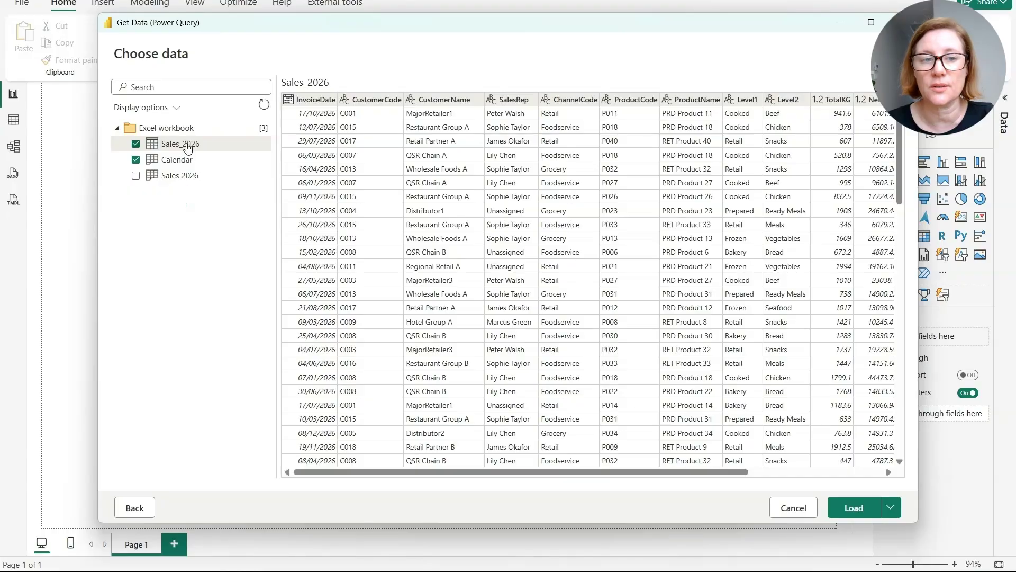
left_click(892, 509)
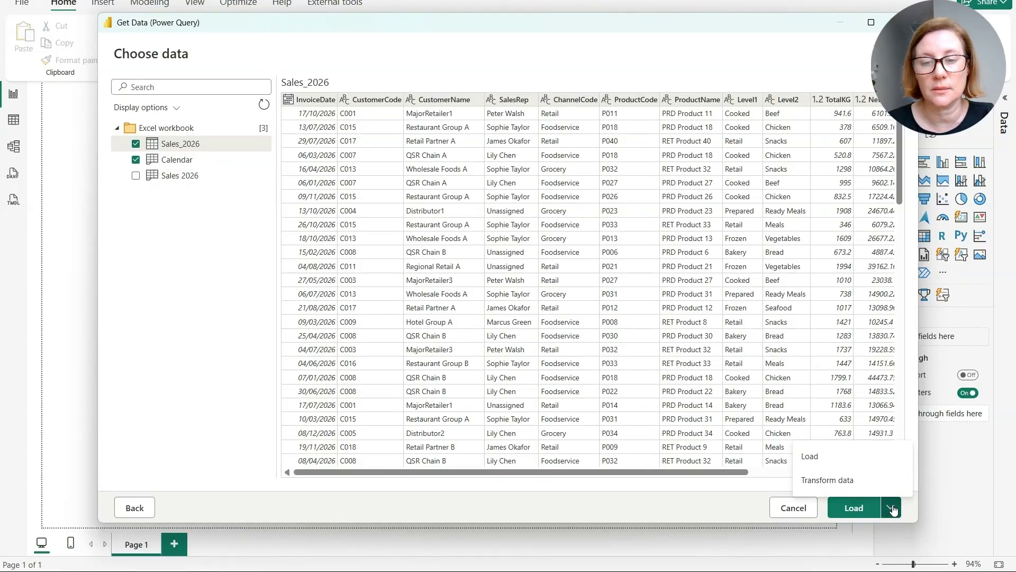
left_click(857, 484)
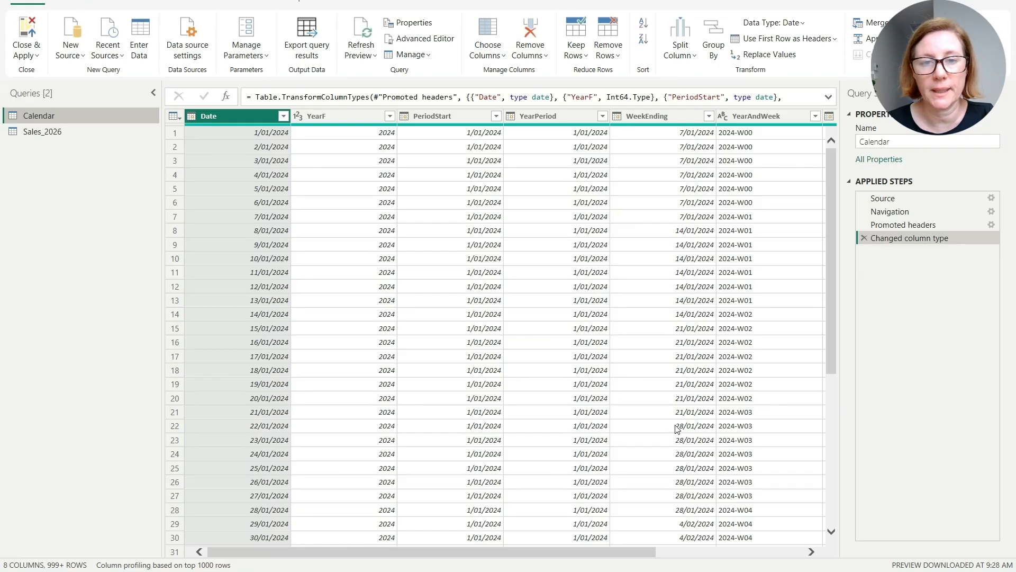
Check the data types of the InvoiceDate column in Sales_2026 and the Date column in Calendar
left_click(51, 136)
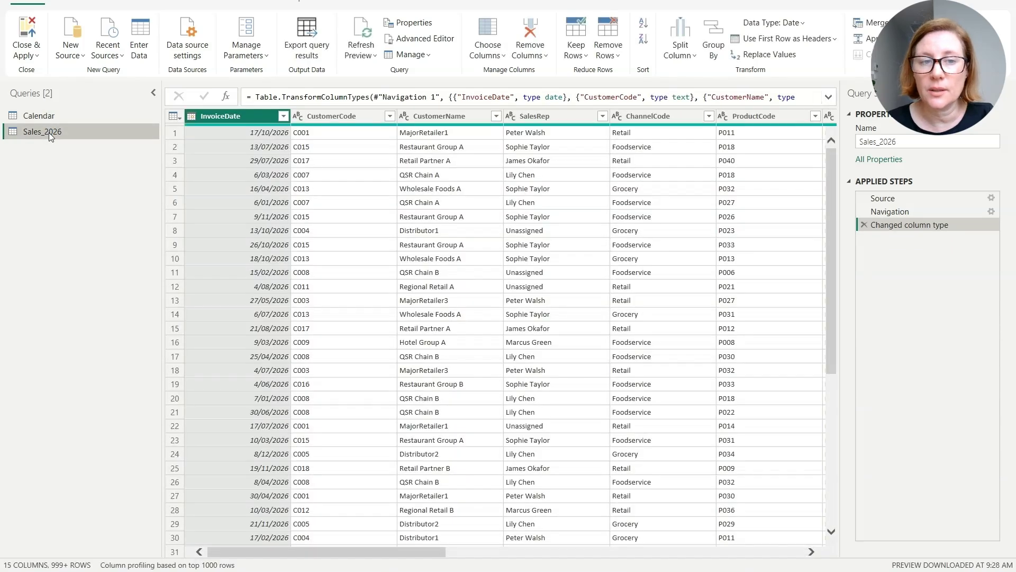
left_click(191, 117)
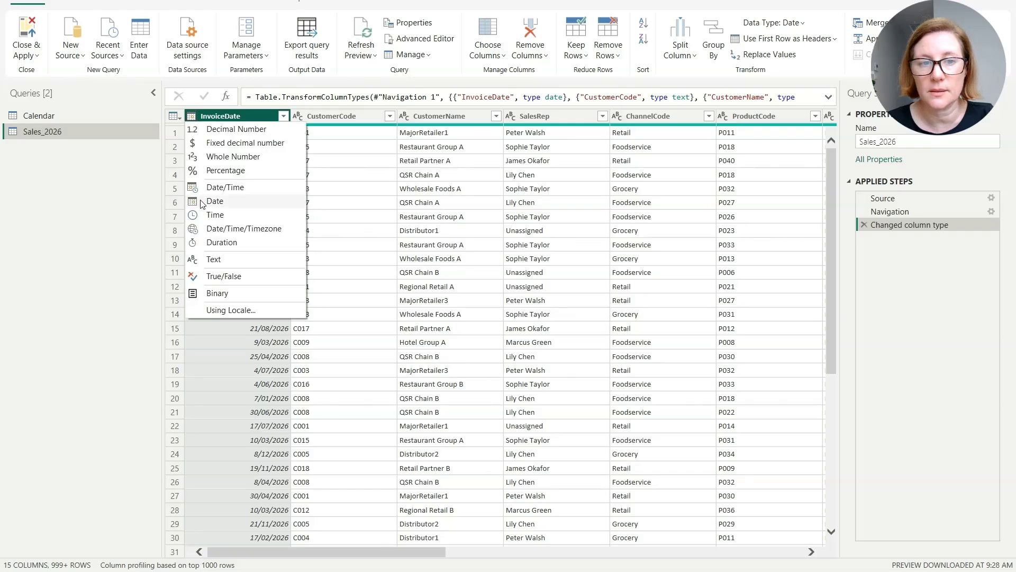
left_click(63, 115)
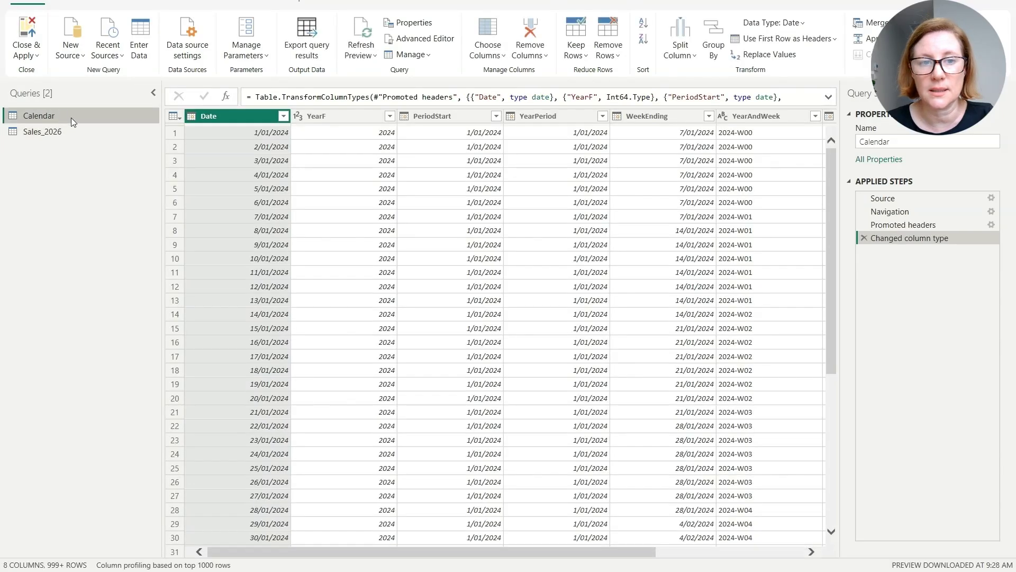
left_click(191, 119)
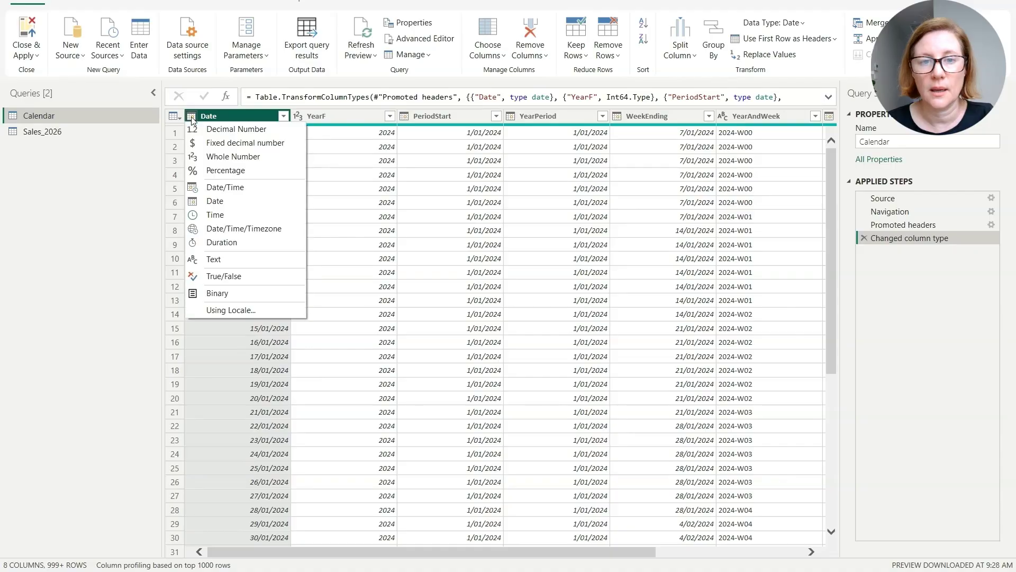
left_click(194, 120)
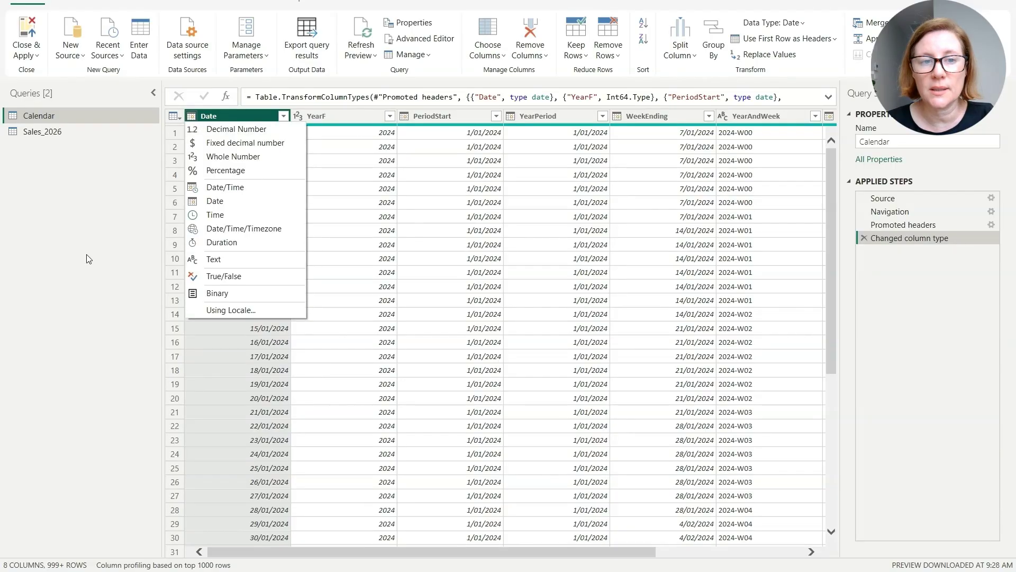
left_click(119, 244)
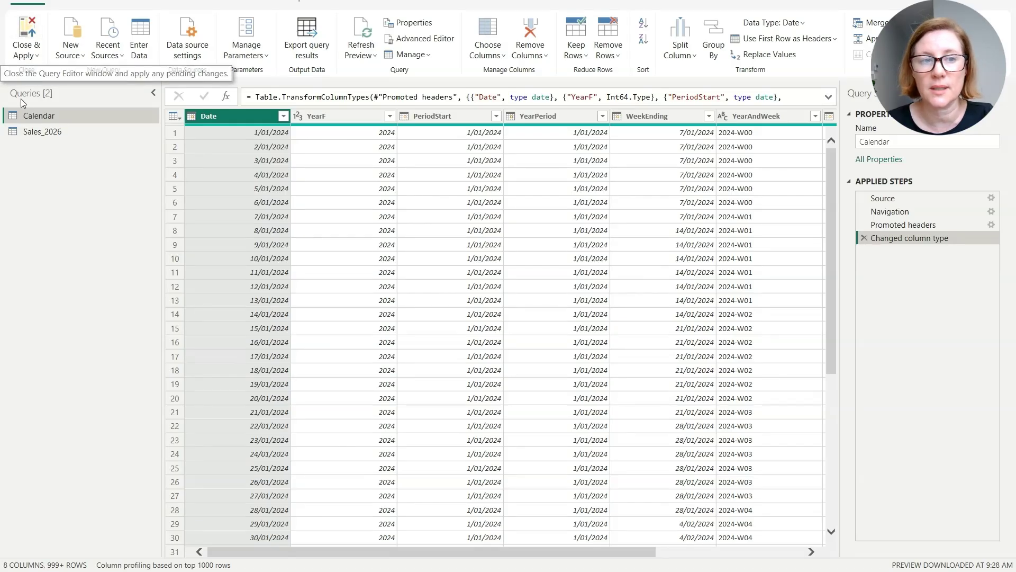
Close Power Query and apply the queries to the report, and expand the fields of Calendar and Sales_2026
left_click(24, 35)
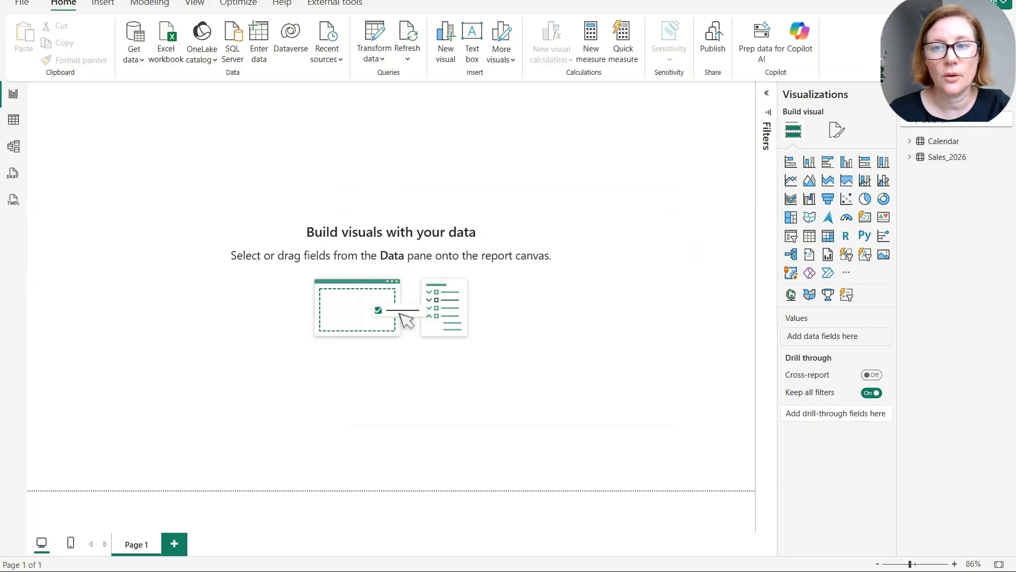
left_click(910, 141)
left_click(910, 284)
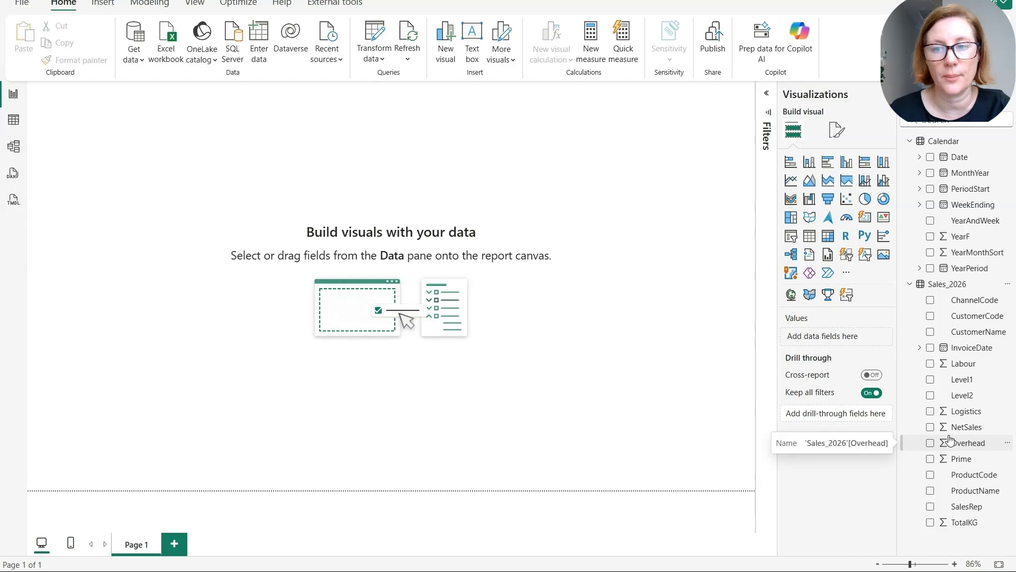
Create an active many-to-one, single-direction relationship from Sales_2026 InvoiceDate to Calendar Date, and space the two tables apart in the model
left_click(13, 146)
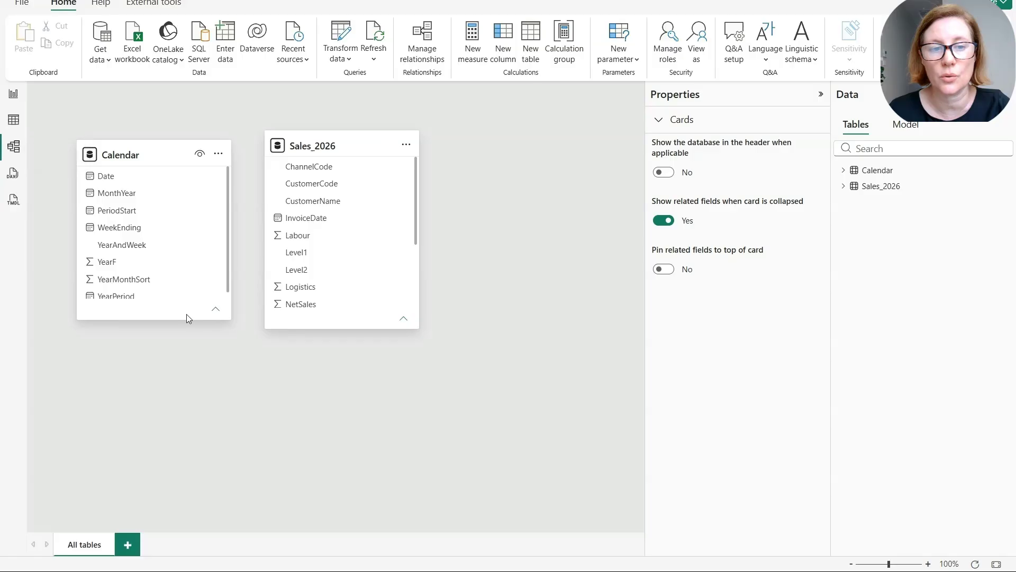
left_click_drag(177, 320, 177, 386)
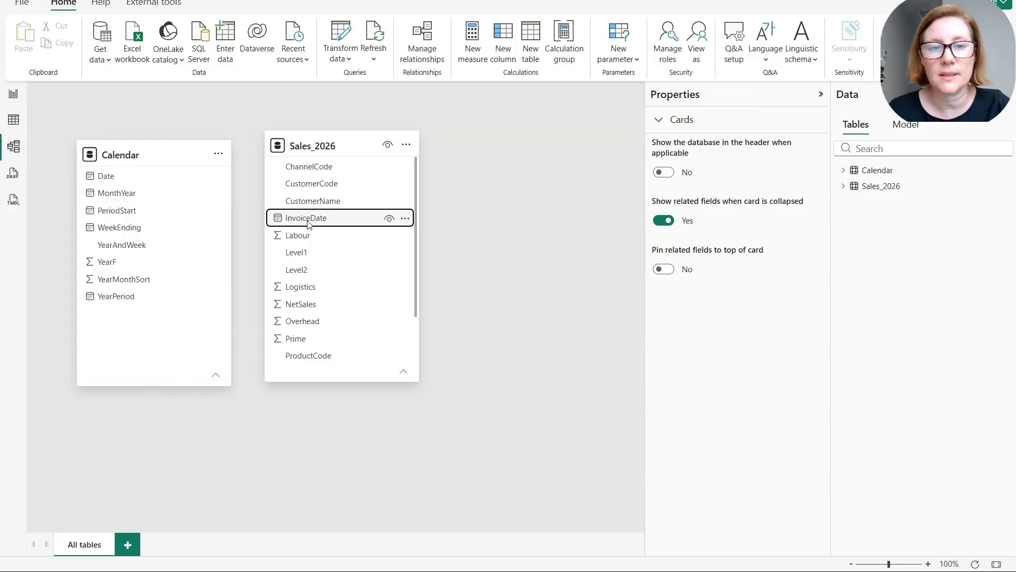
left_click_drag(308, 223, 154, 184)
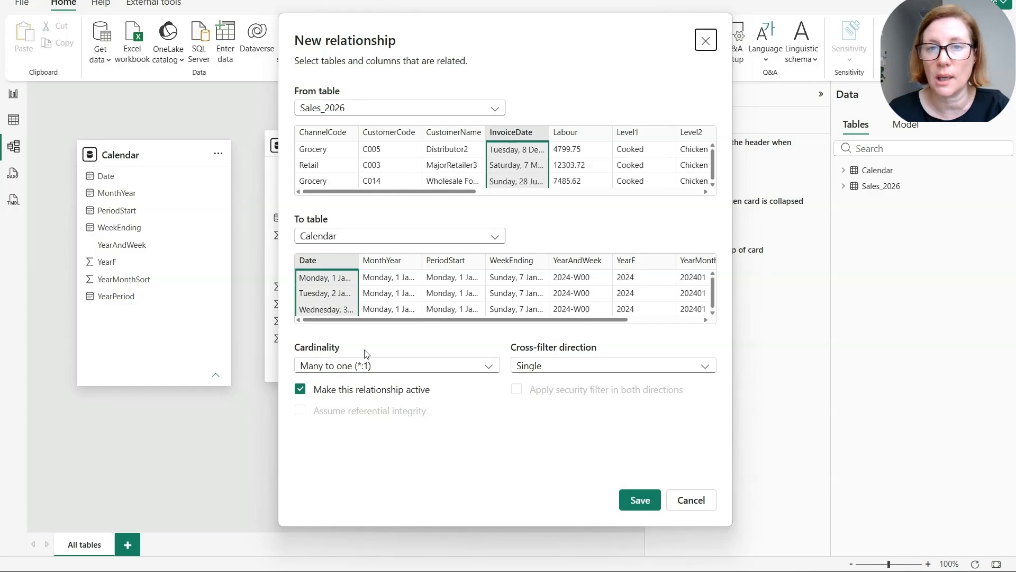
left_click(640, 501)
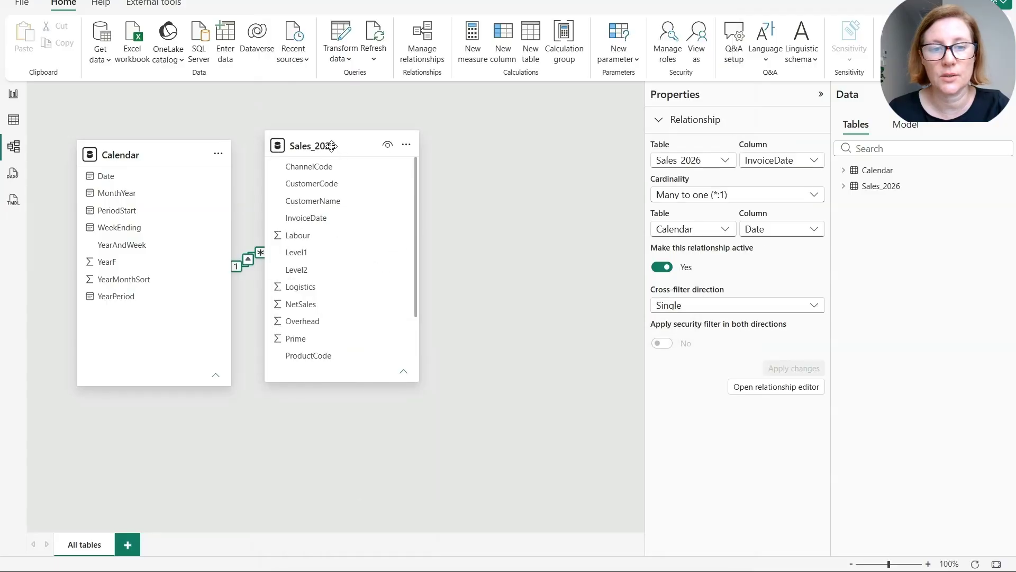
left_click_drag(333, 150, 494, 153)
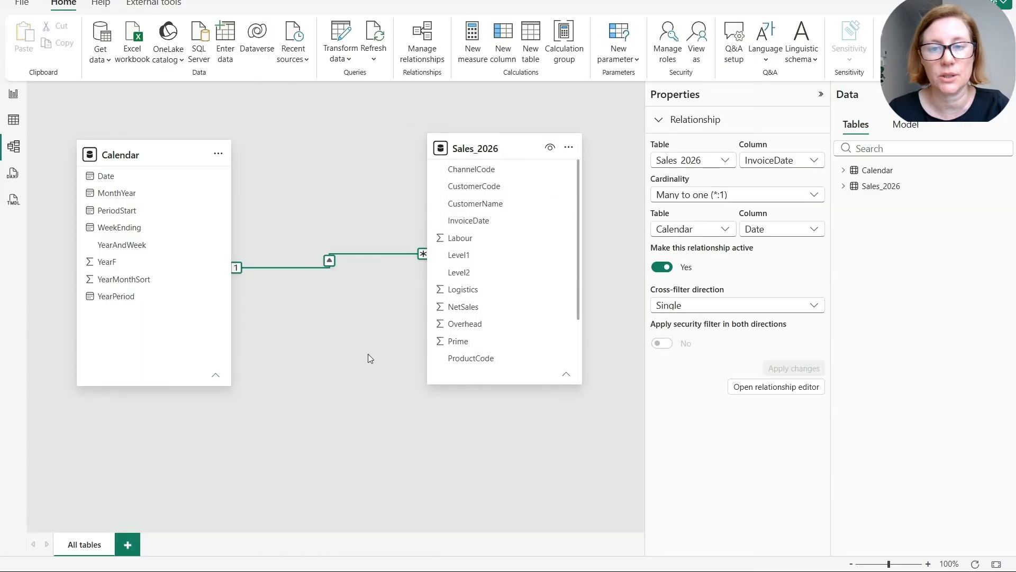
Back in the report, add the measure Net Sales = SUM(Sales_2026[NetSales]) to the Sales_2026 table
left_click(13, 93)
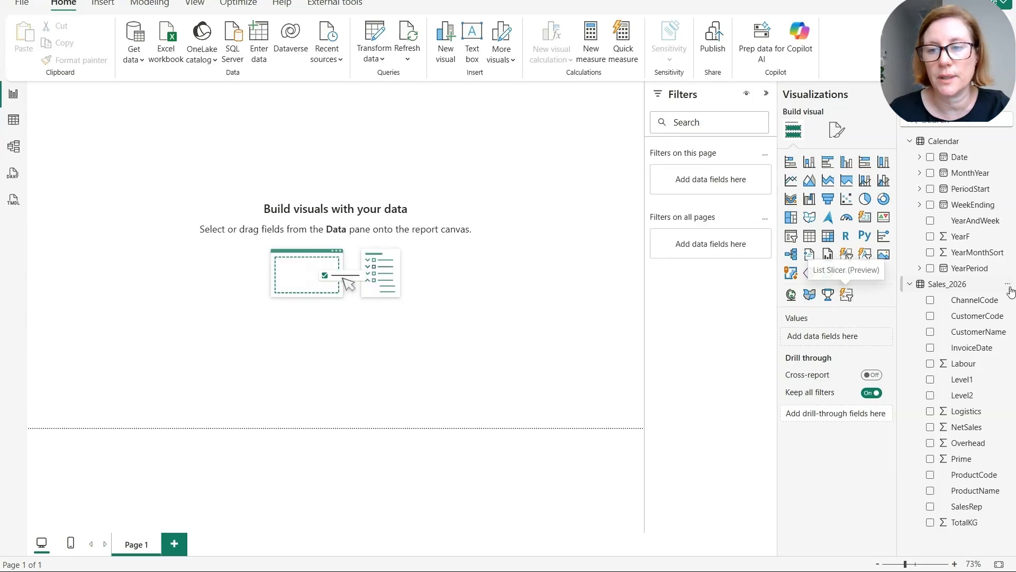
right_click(950, 288)
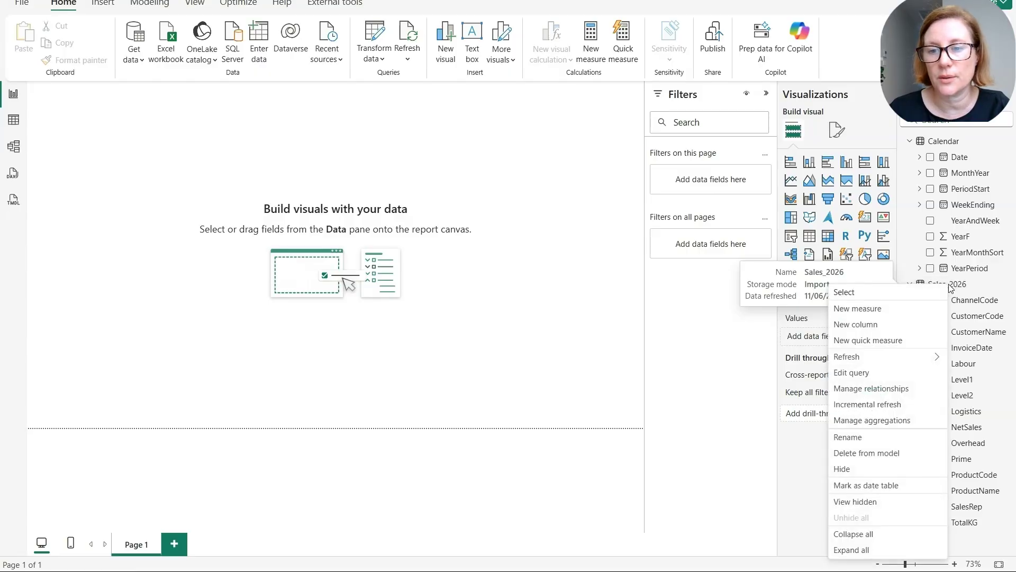
left_click(887, 312)
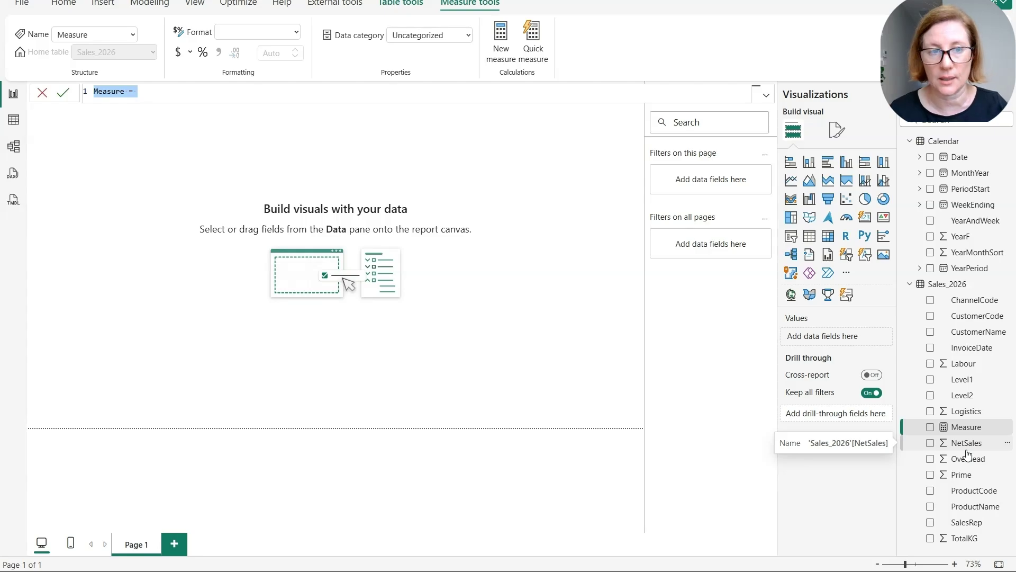
type("Net Sales")
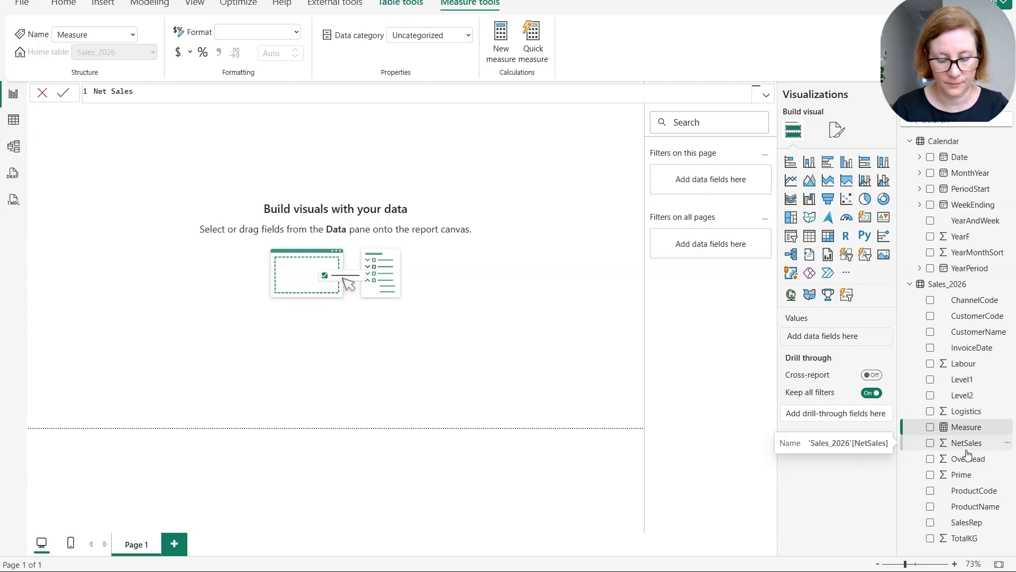
type(" = SUM(net")
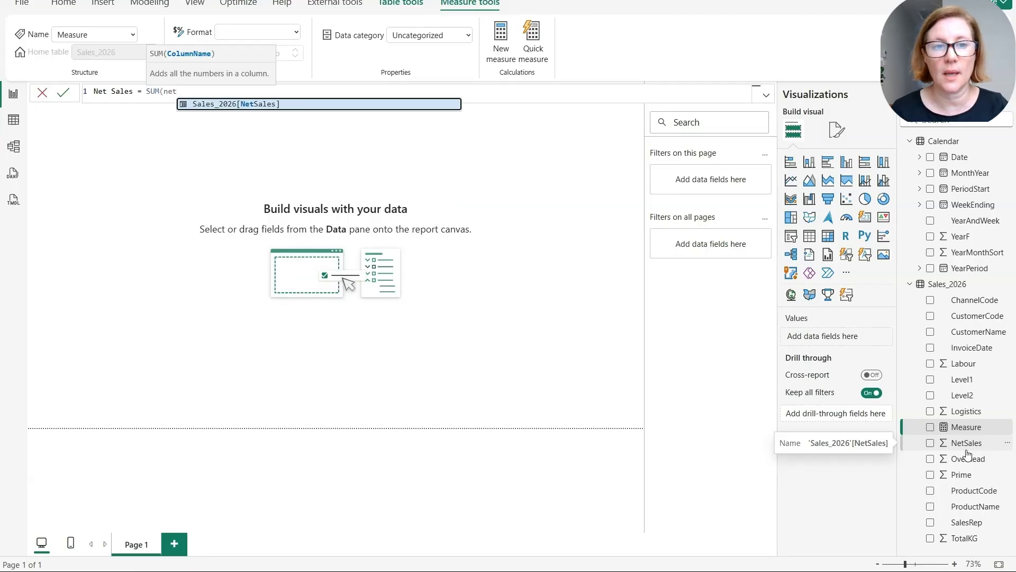
key("Tab")
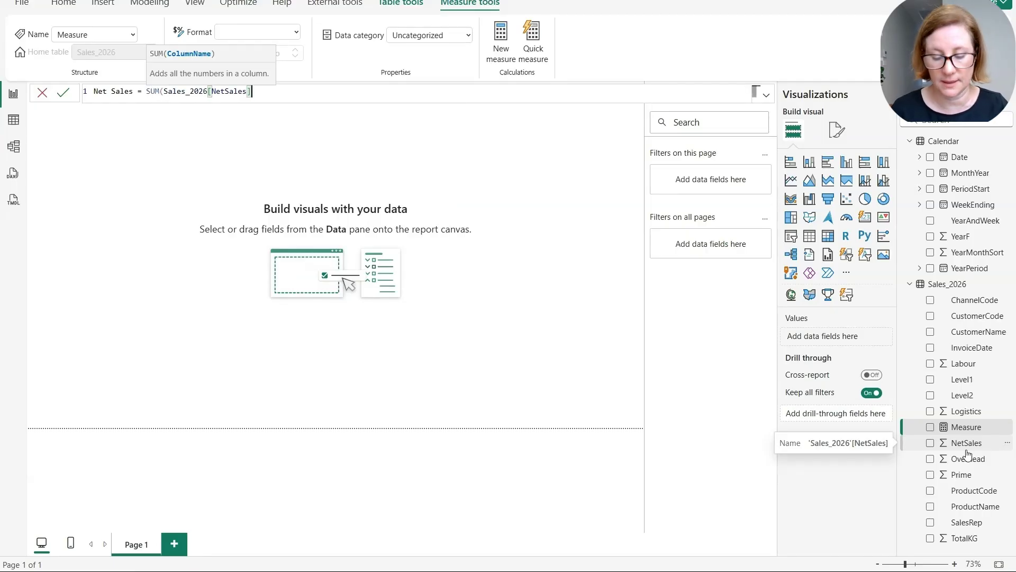
type(")")
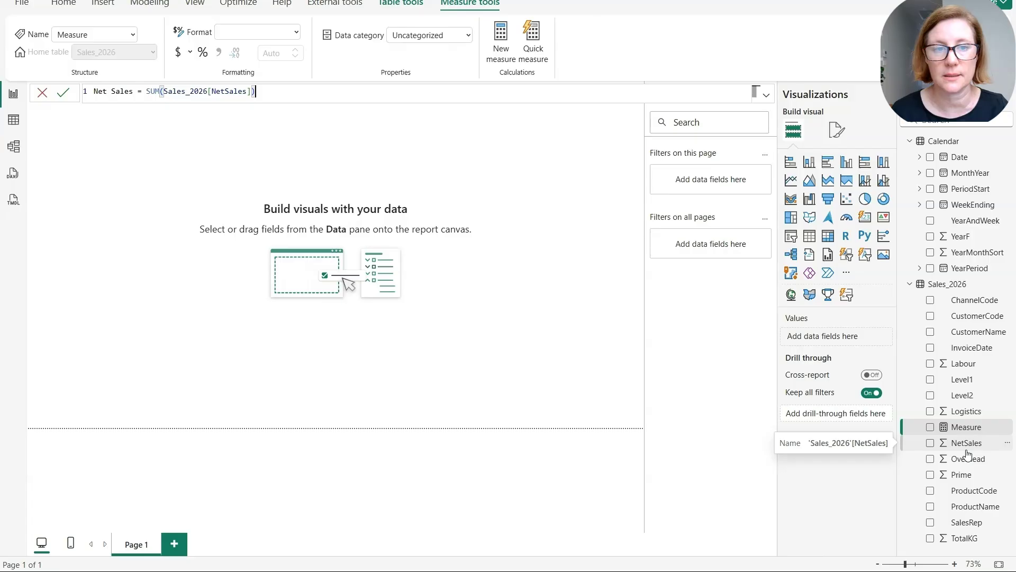
key("Return")
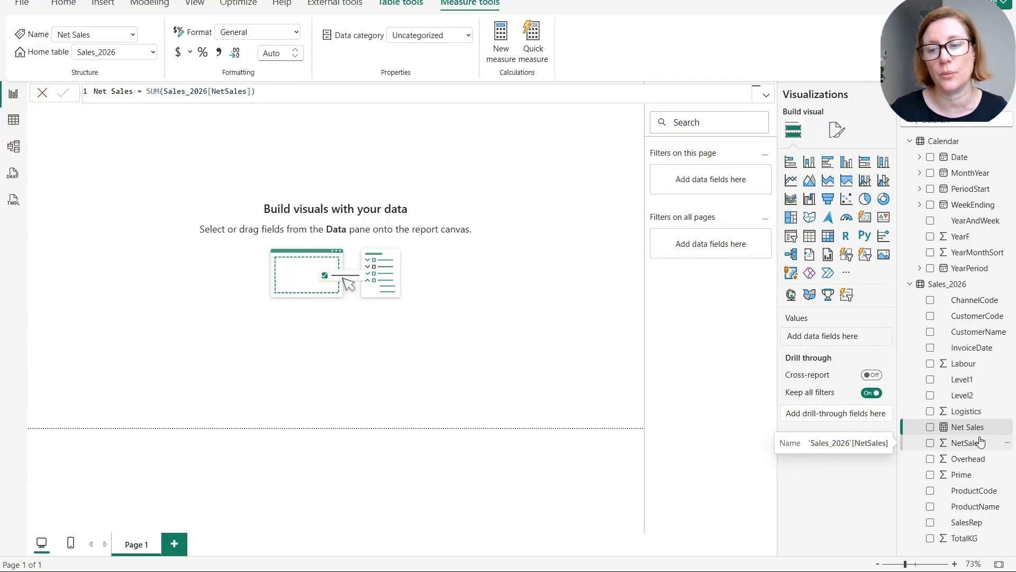
Start a Gross Margin measure in the Sales_2026 table as SUM(Sales_2026[NetSales])-SUM(Sales_2026[Labour])-
right_click(950, 285)
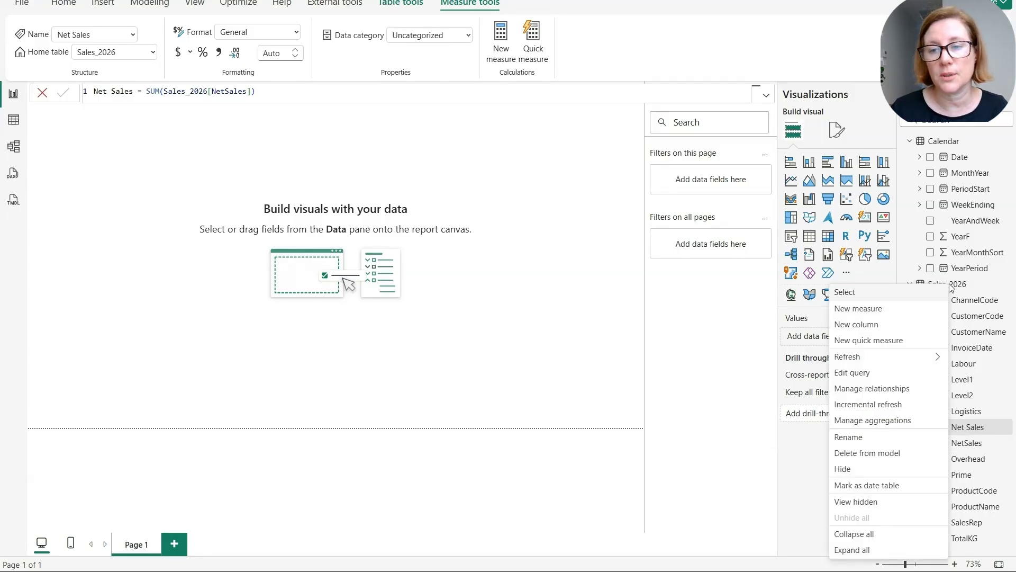
left_click(868, 309)
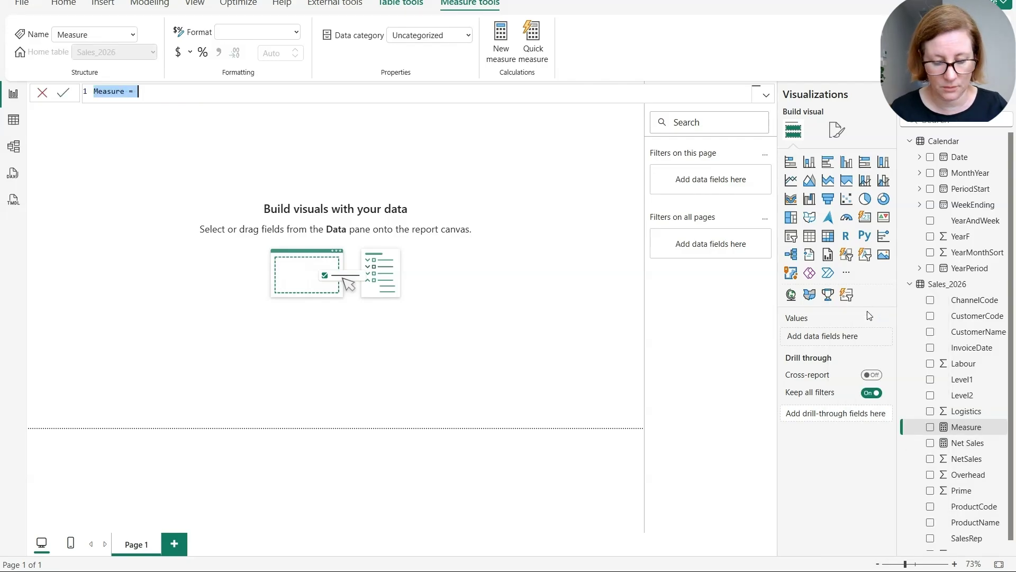
type("Gross Ma")
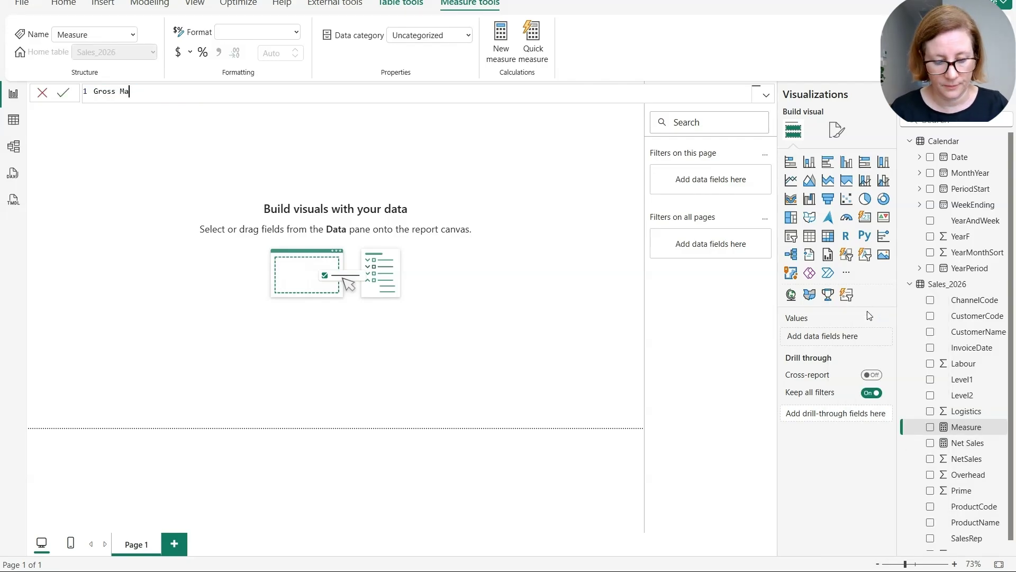
type("rgin = ")
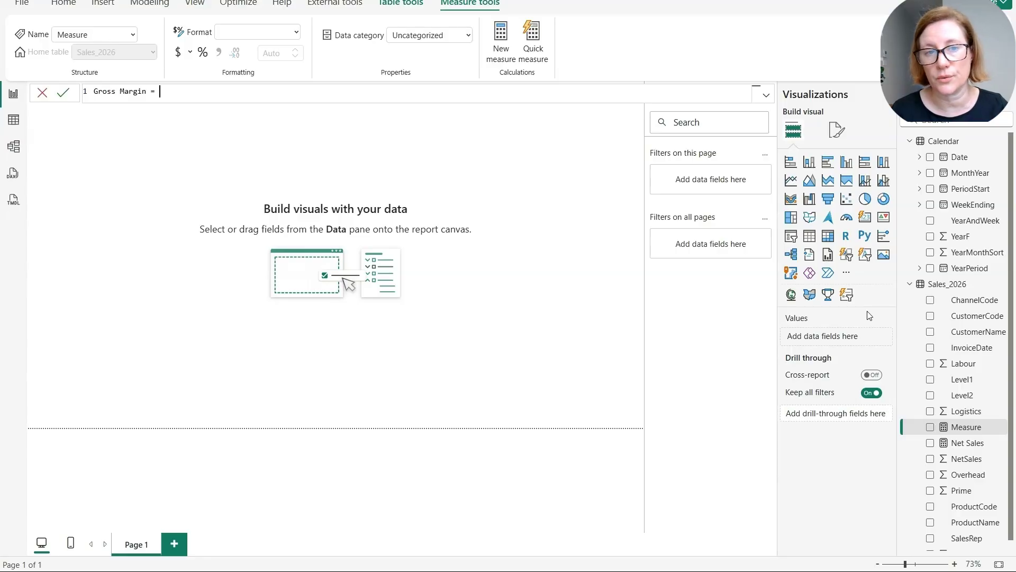
type("SUM")
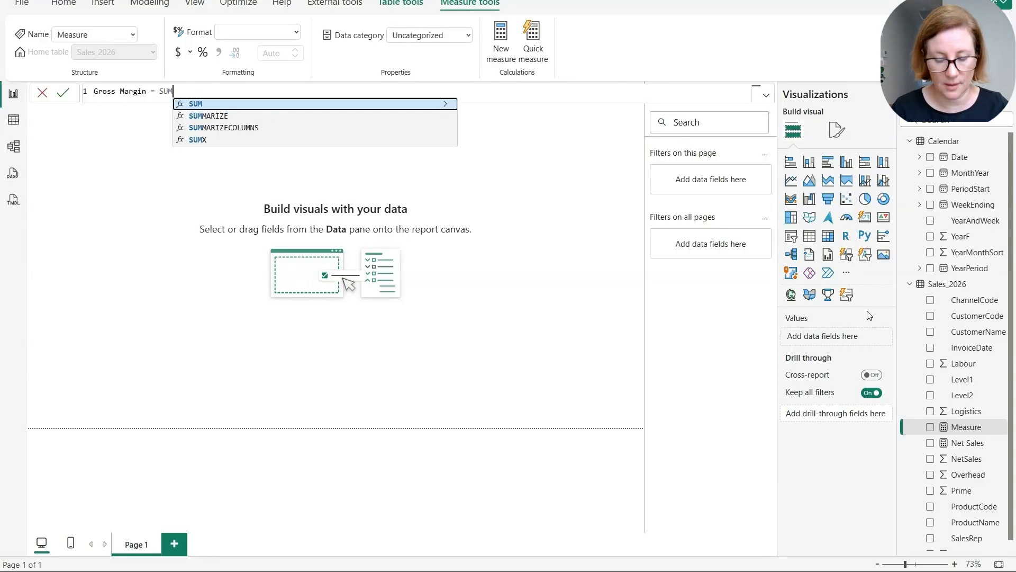
type("(Sales_2026[NetSales])")
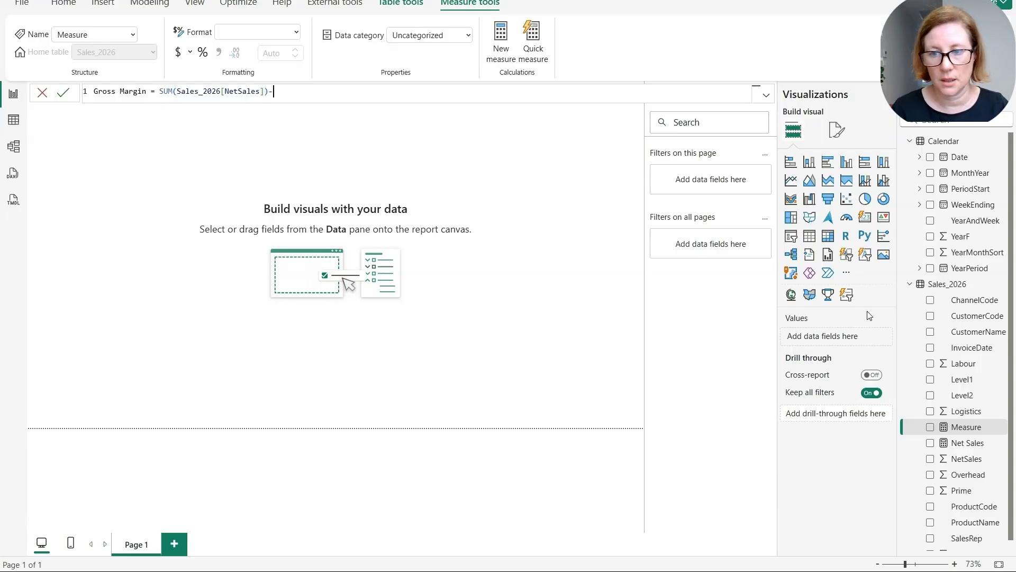
type("-SUM(la")
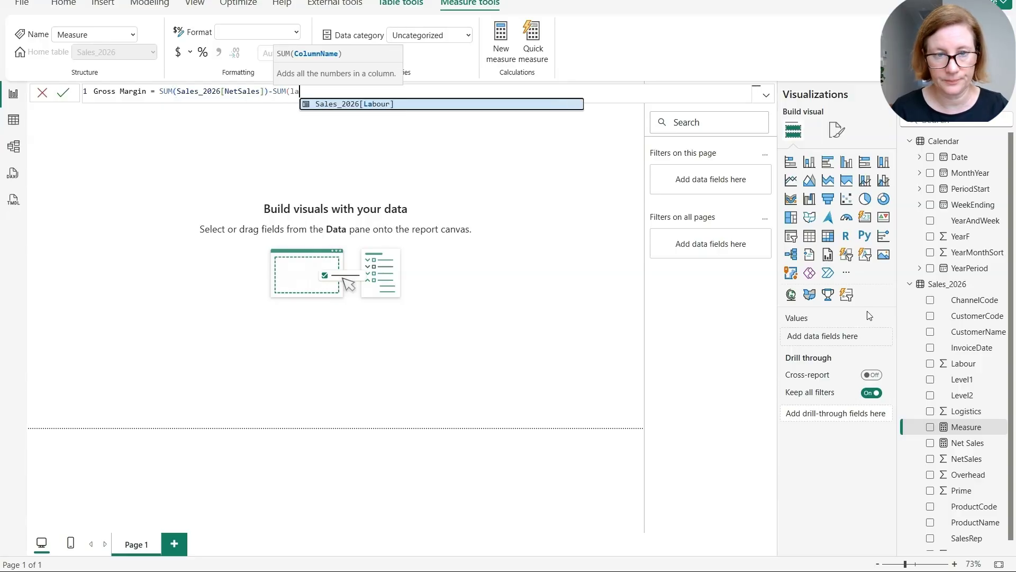
key("Tab")
type(")-")
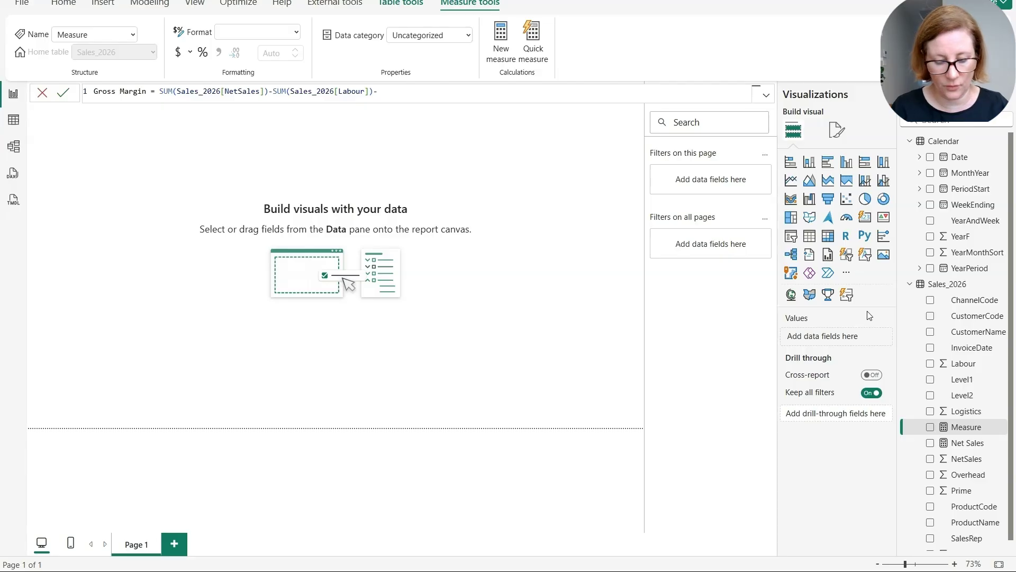
Complete the Gross Margin formula by also subtracting the SUM of Sales_2026[Logistics], Sales_2026[Overhead] and Sales_2026[Prime], and commit the measure
type("SUM(lo")
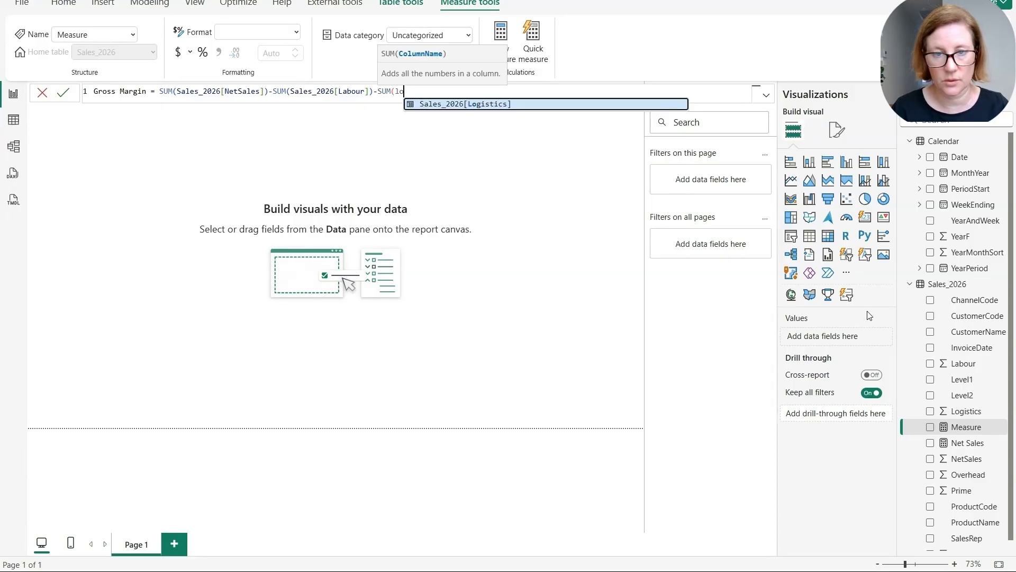
key("Tab")
type(")-")
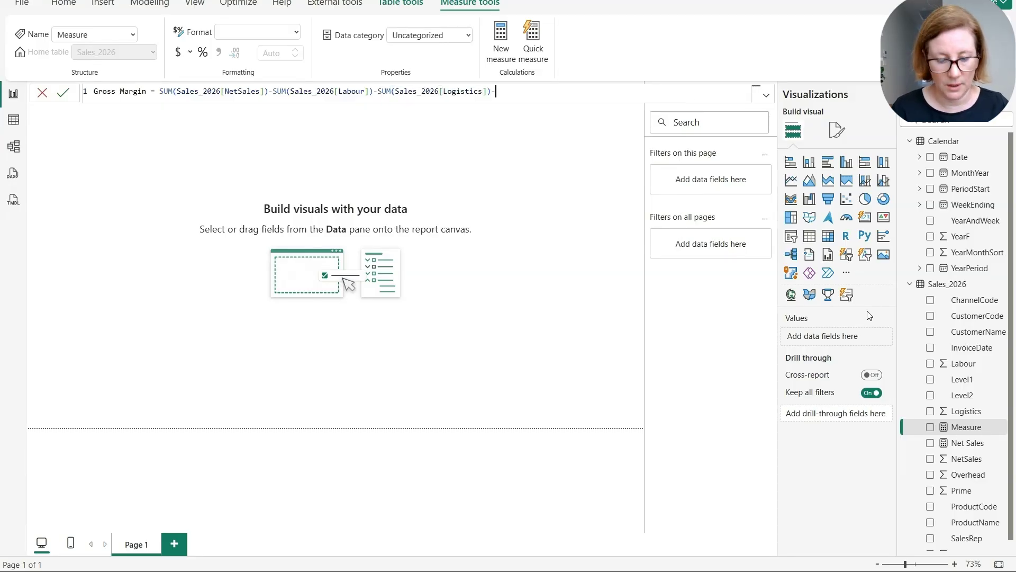
type("SUM(")
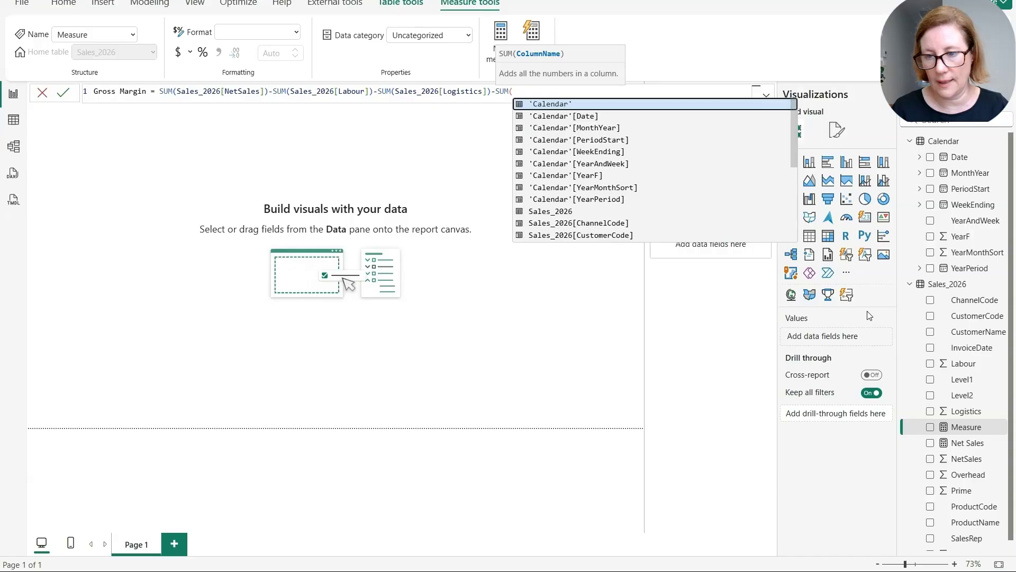
type("over")
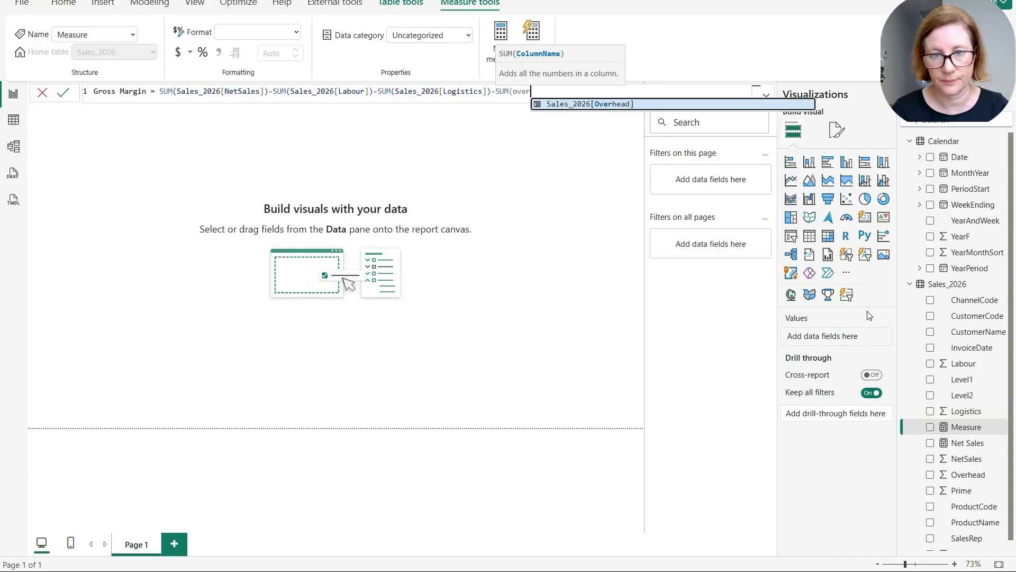
key("Tab")
type(")-S")
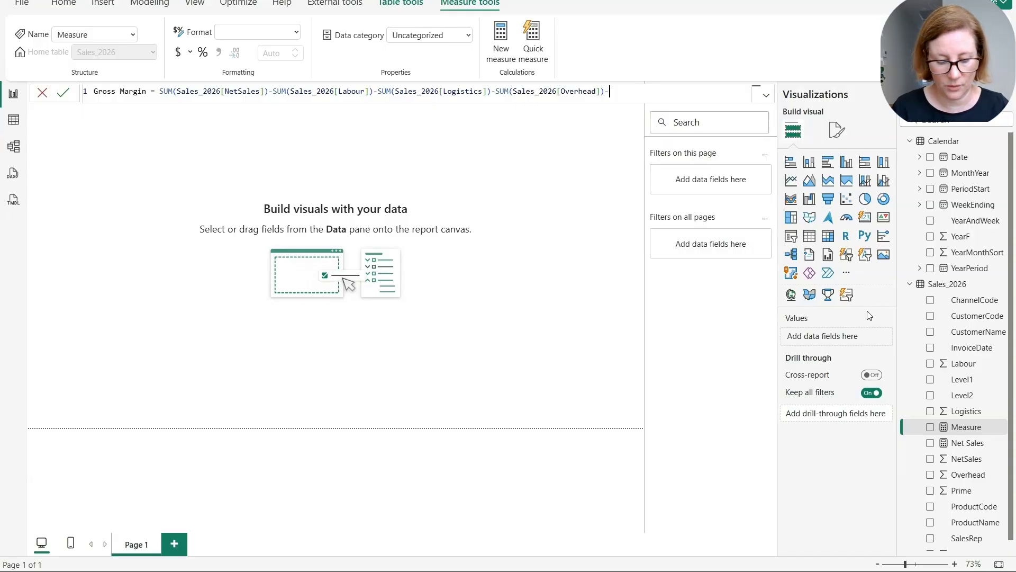
type("UM(prim")
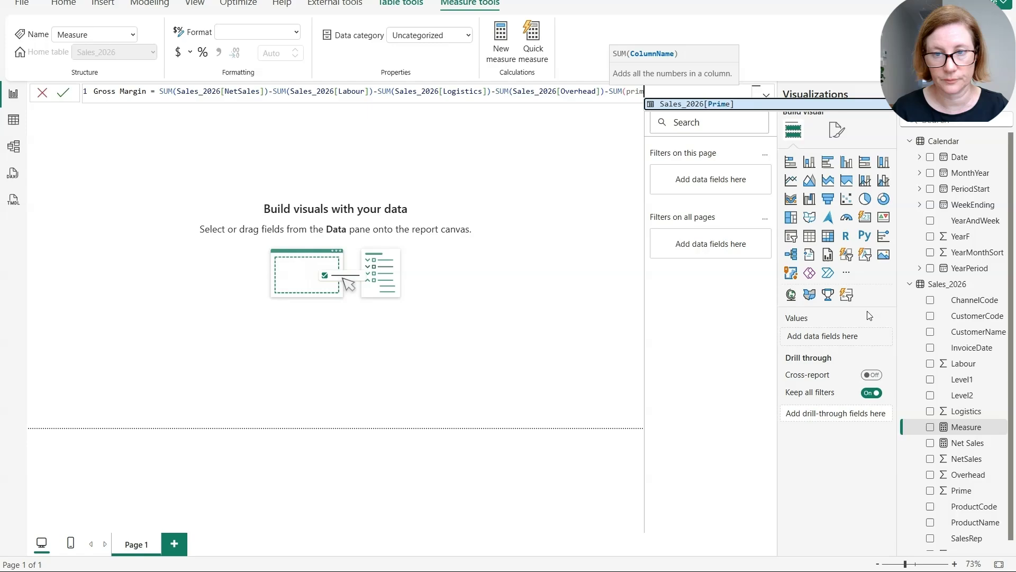
key("Tab")
type(")")
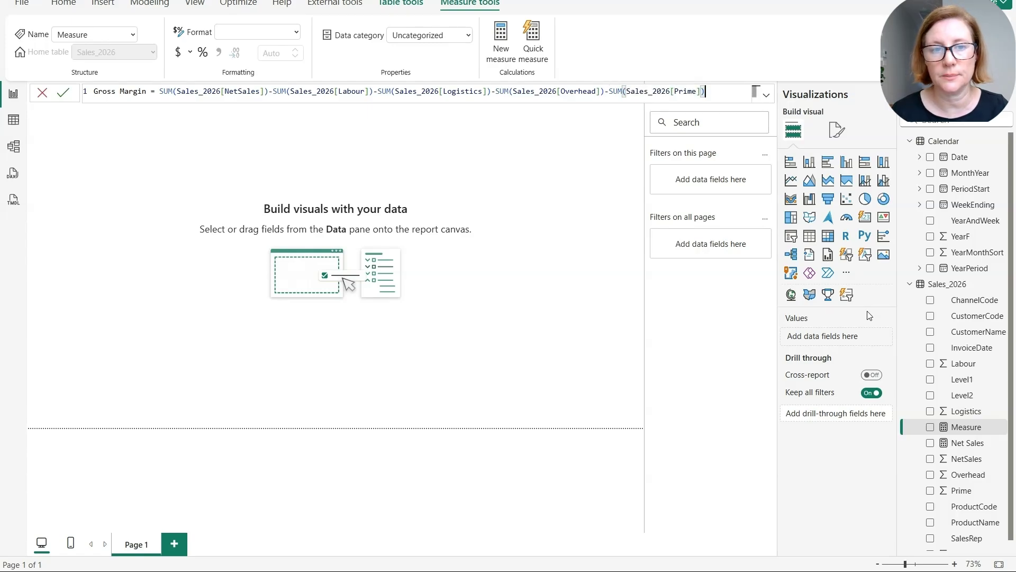
key("Return")
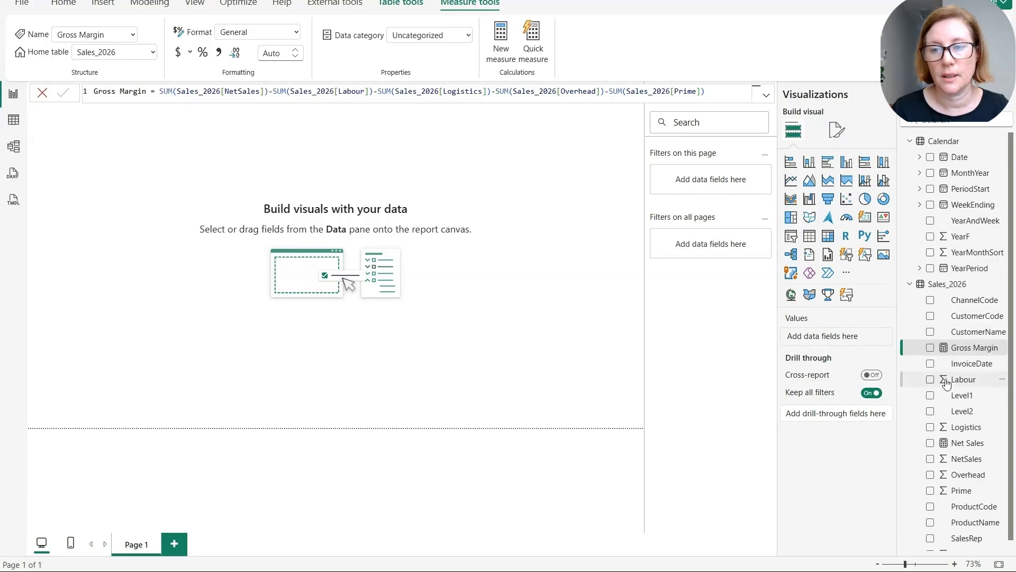
Start another measure in the Sales_2026 table named Gross Margin %, using the DIVIDE function
right_click(937, 287)
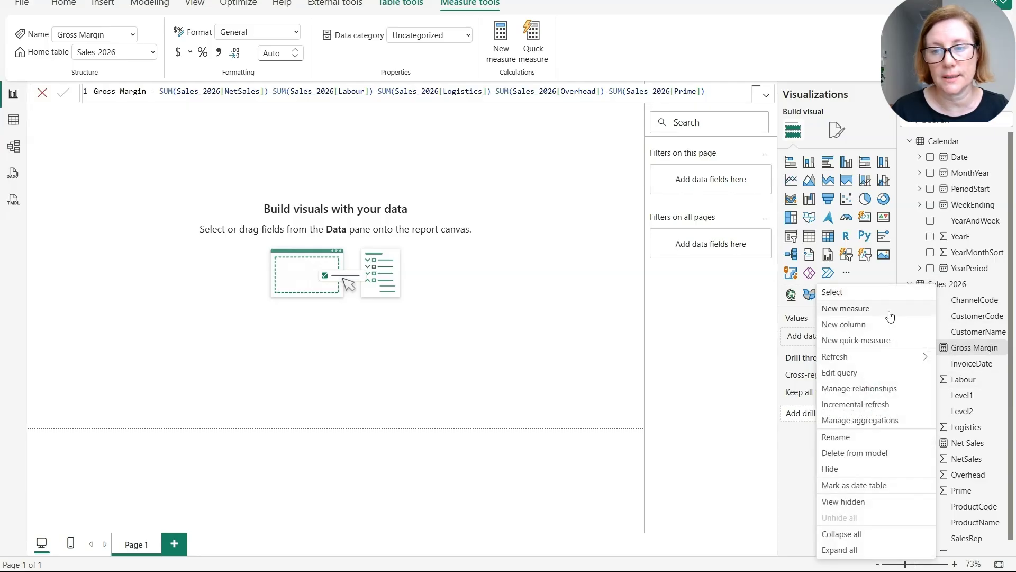
key("Escape")
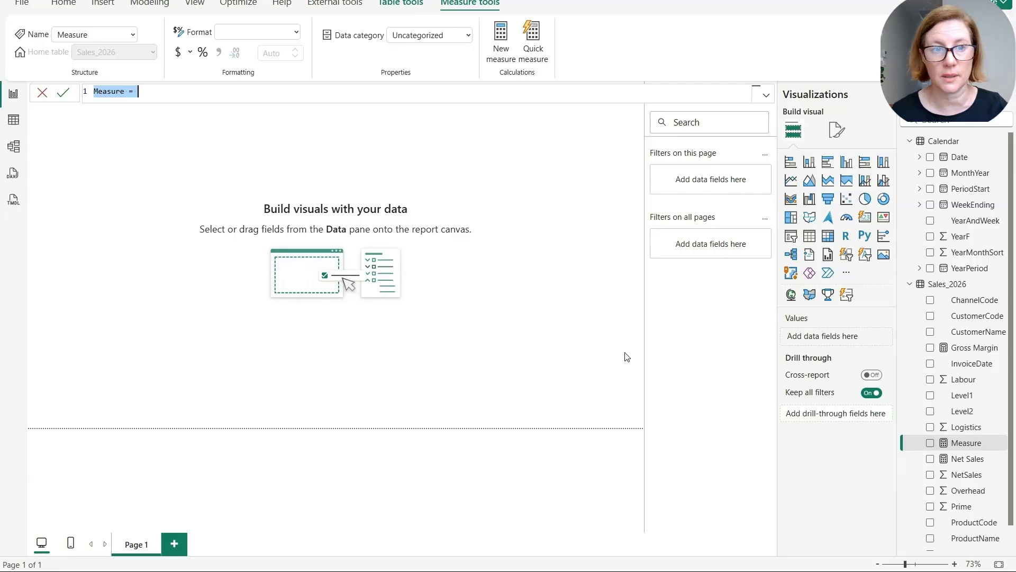
type("G")
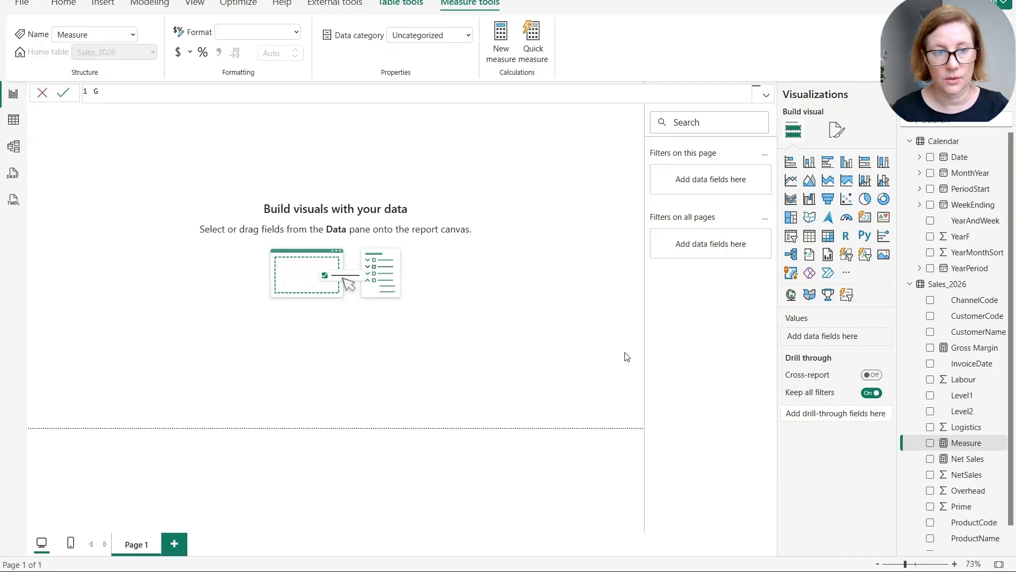
type("ross Mar")
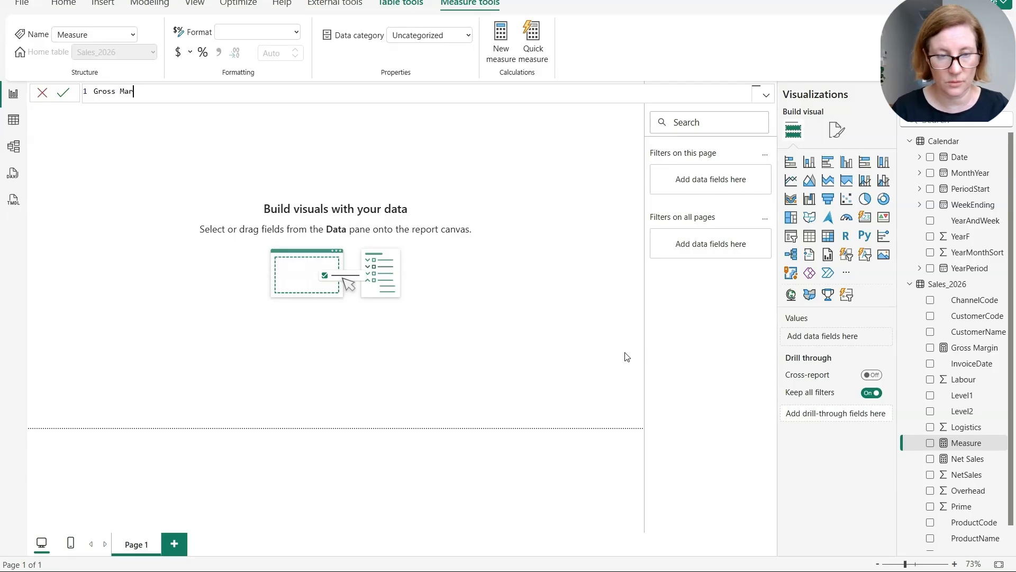
type("gin %  =")
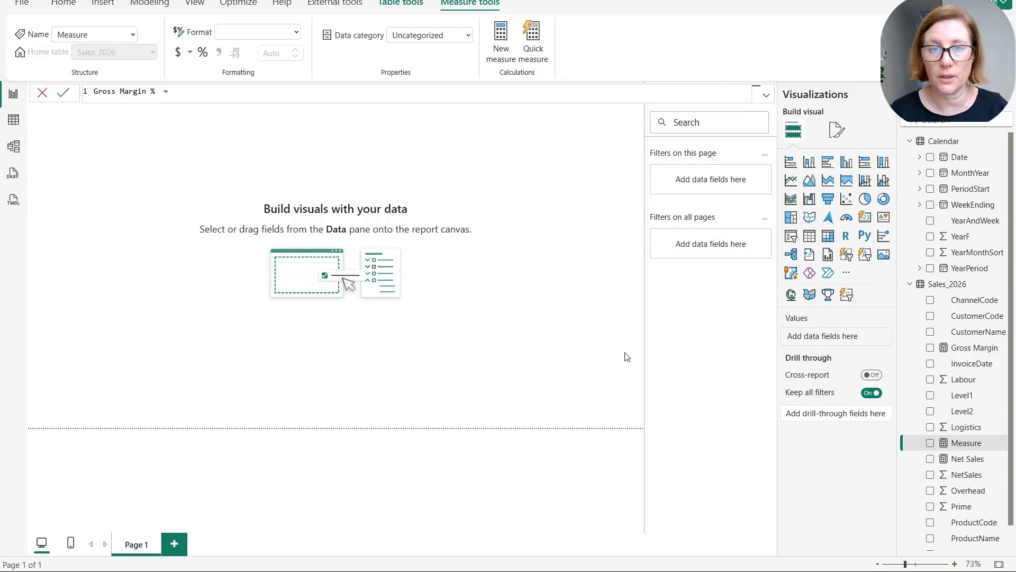
type(" DI")
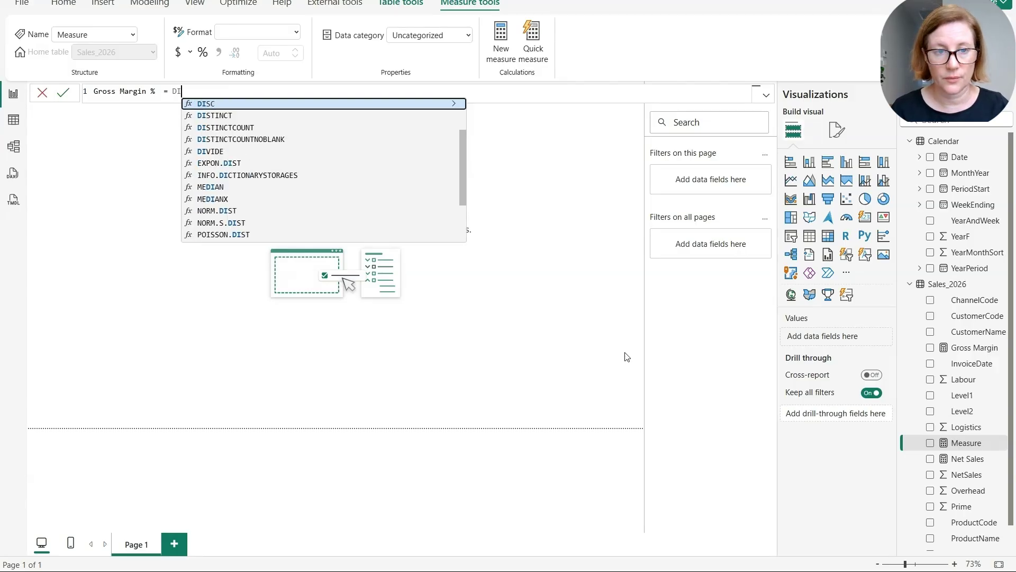
type("V")
key("Tab")
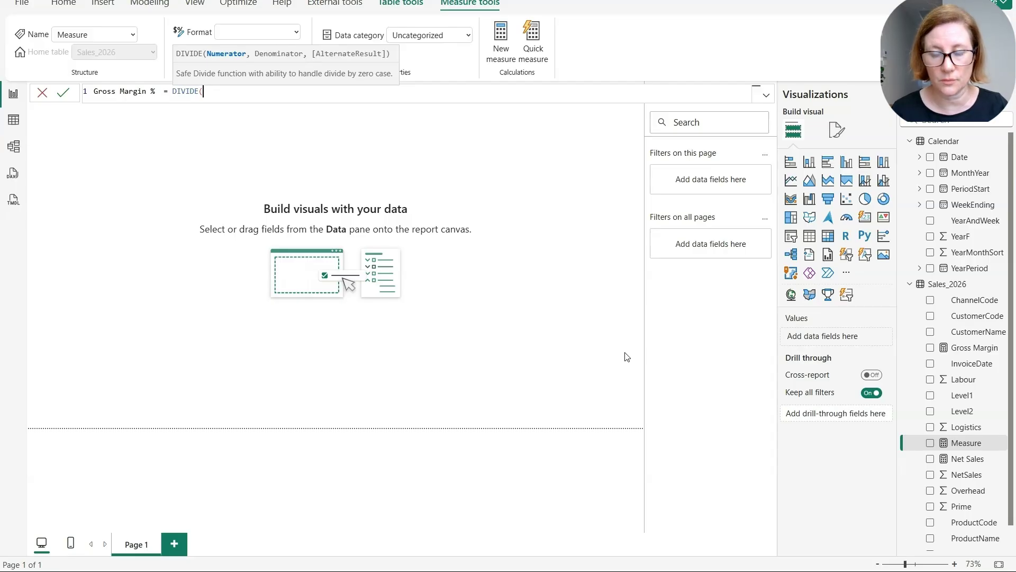
Complete the DIVIDE formula with [Gross Margin] as numerator, [Net Sales] as denominator and 0 as alternate result, and commit the measure
type("G")
key("Tab")
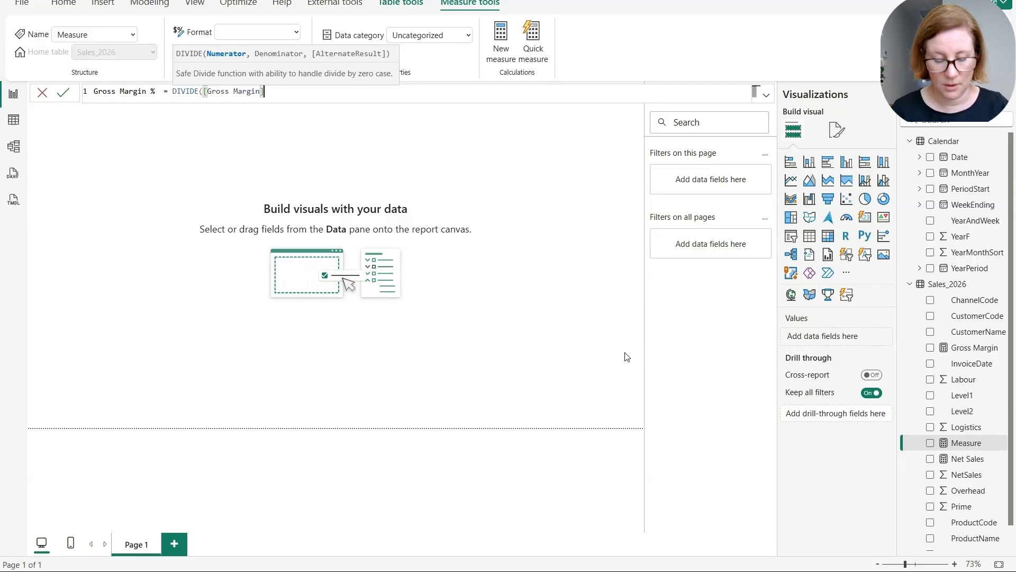
type(", ")
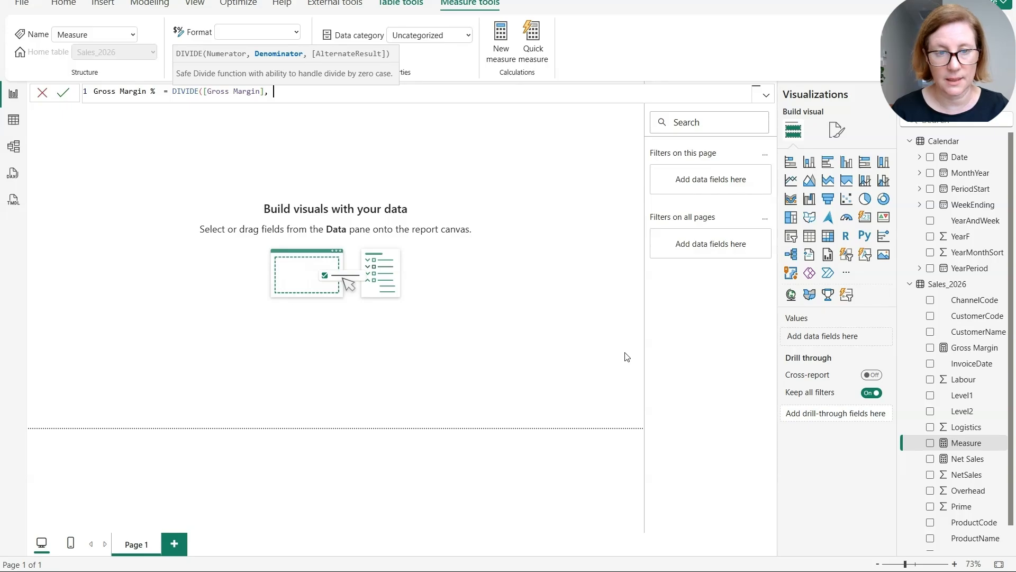
type("[N")
key("Tab")
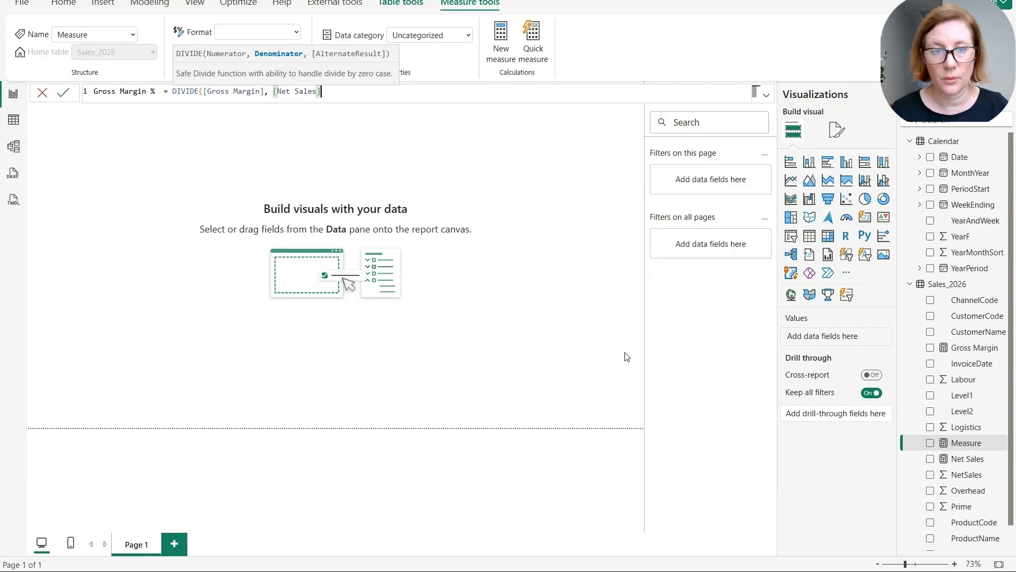
type(", ")
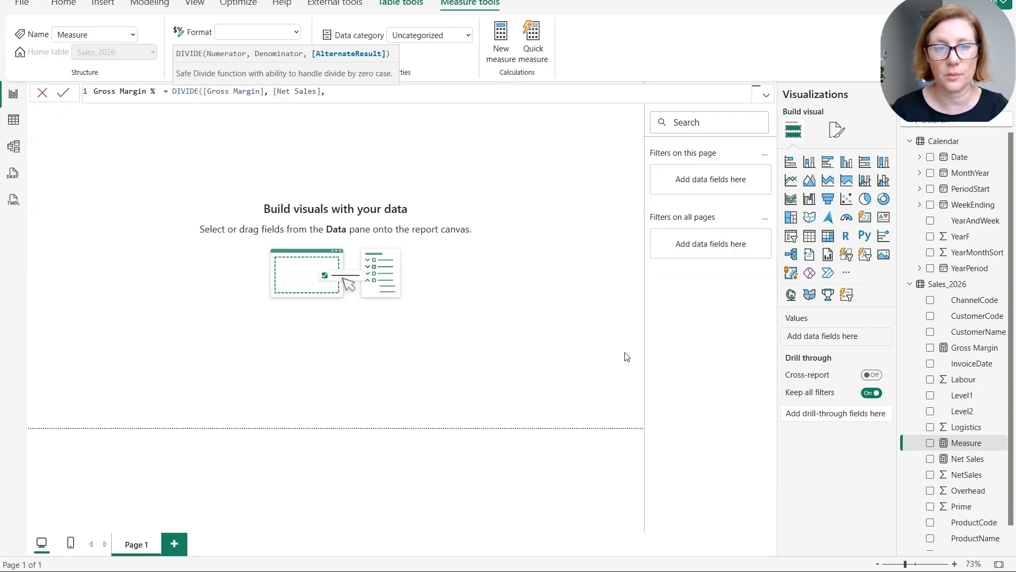
type("0)")
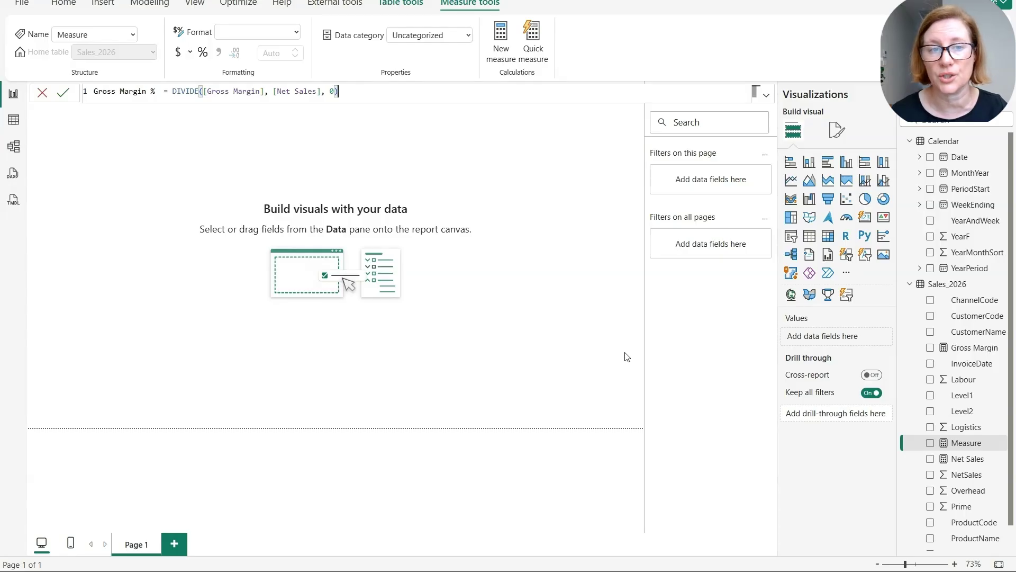
key("Return")
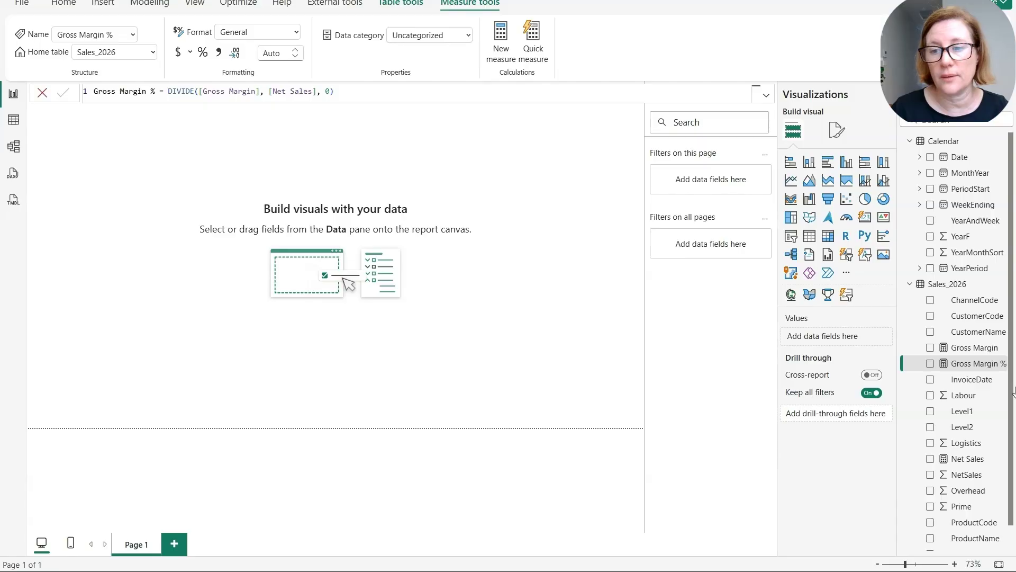
left_click(512, 318)
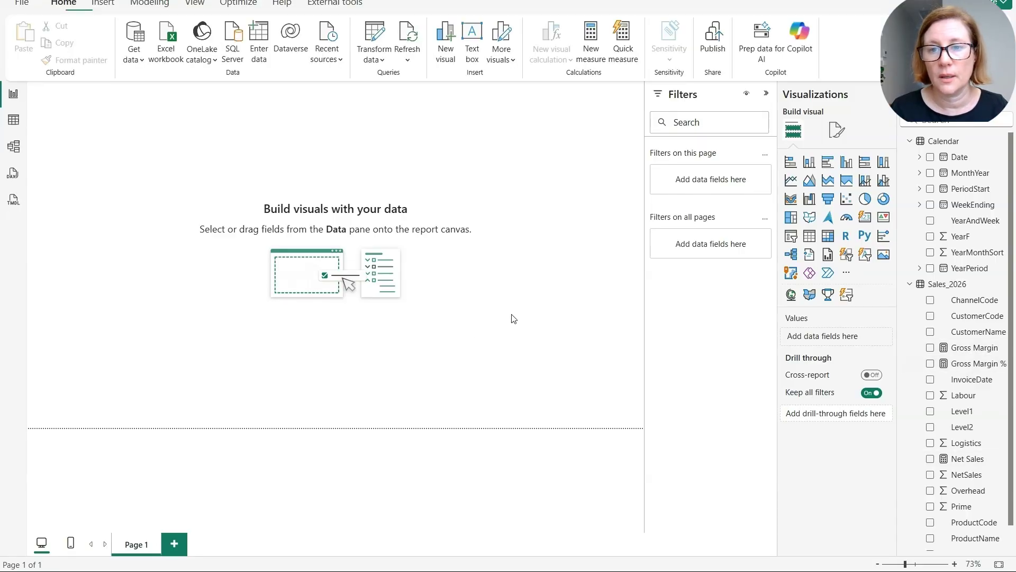
Collapse the Filters pane and add a line chart about half the page wide, with Net Sales on the Y-axis and InvoiceDate on the X-axis
left_click(766, 94)
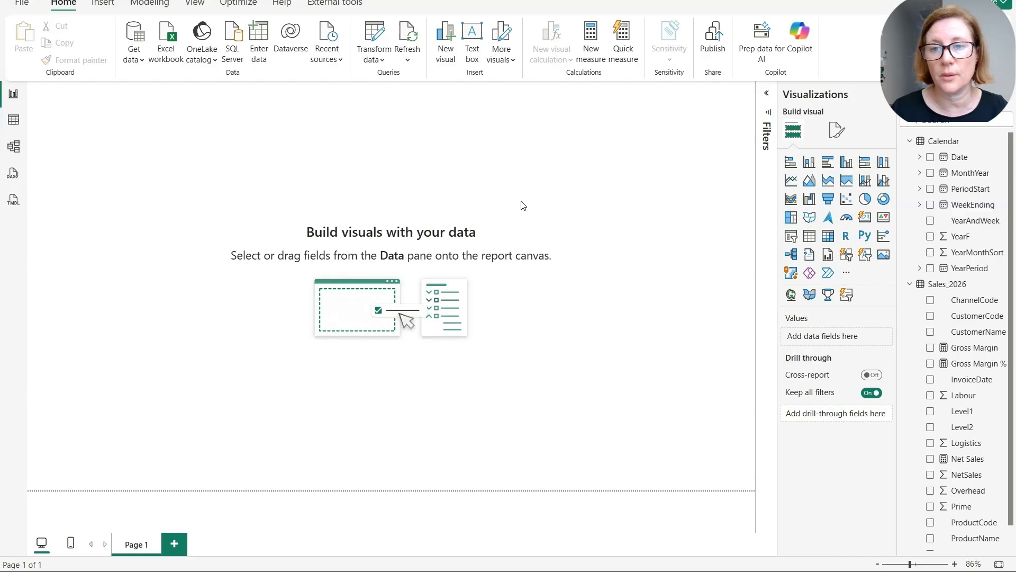
left_click(792, 182)
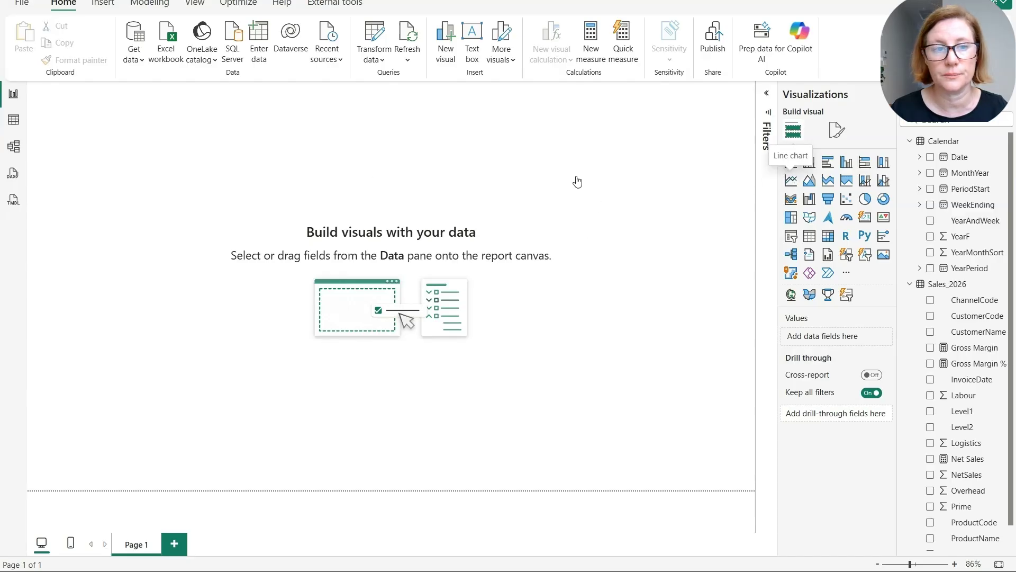
left_click_drag(153, 182, 391, 241)
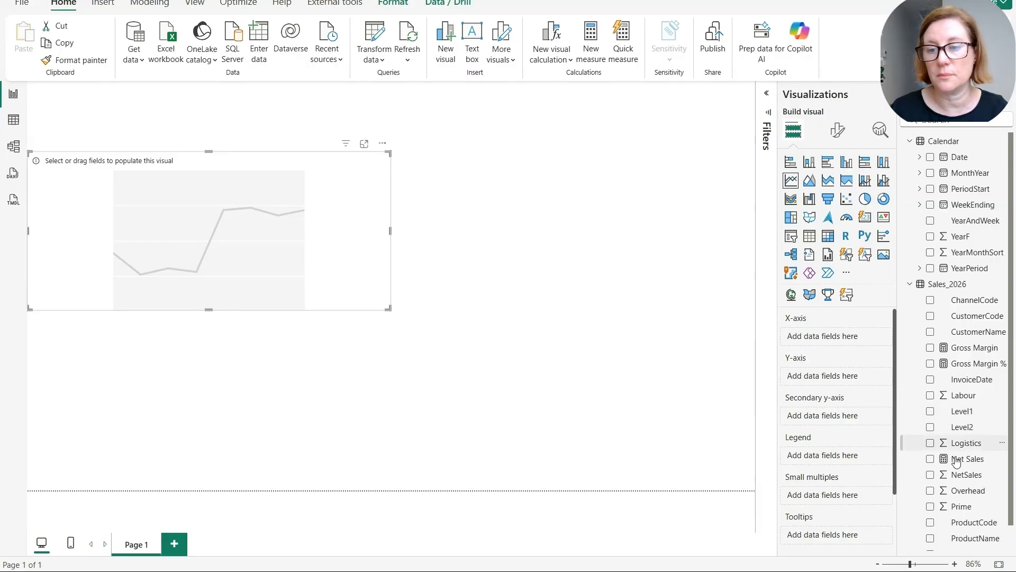
left_click_drag(953, 459, 842, 377)
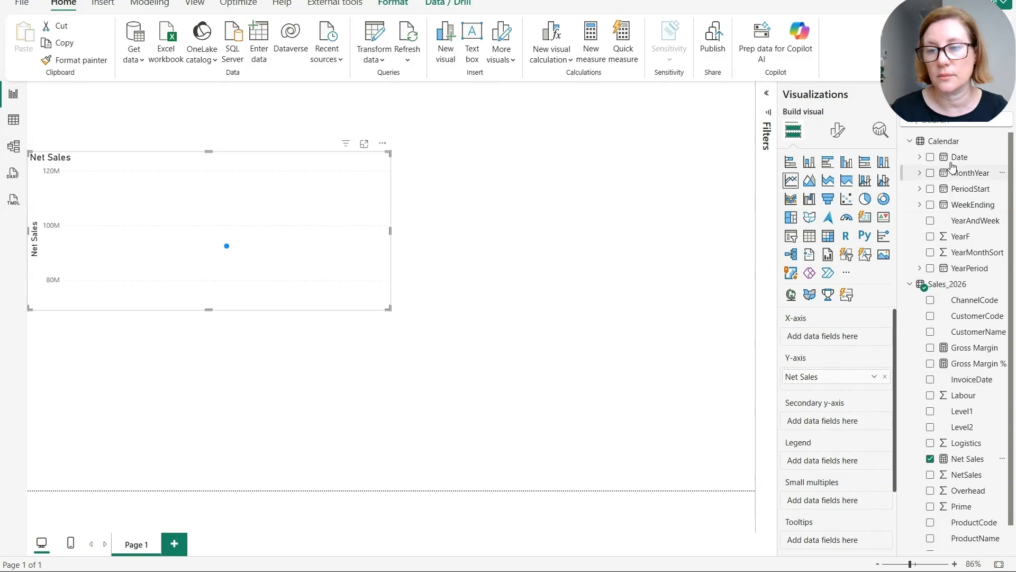
left_click_drag(972, 381, 852, 339)
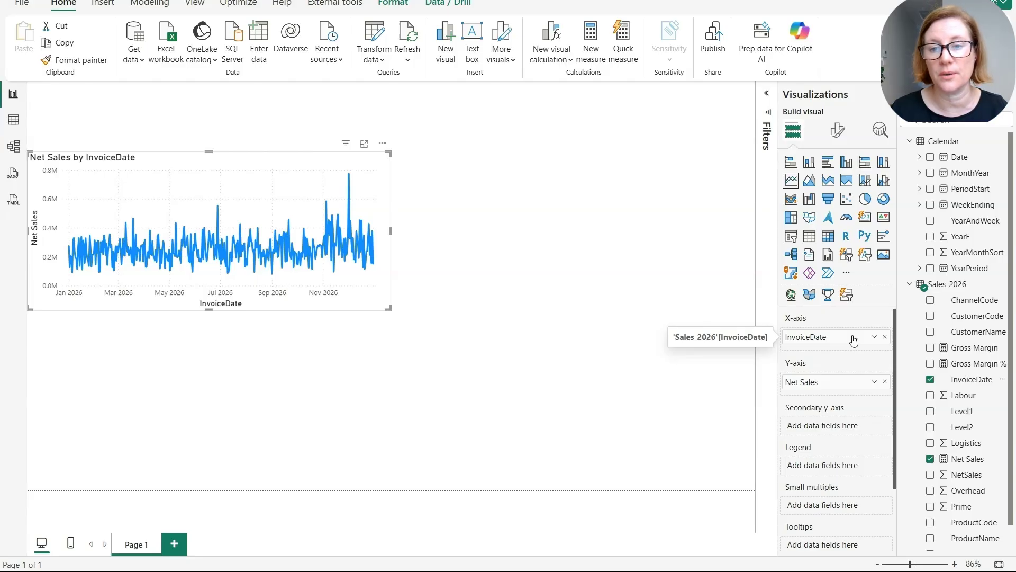
Replace InvoiceDate with Calendar YearPeriod on the line chart's X-axis and format the Net Sales measure as dollar currency
left_click(886, 337)
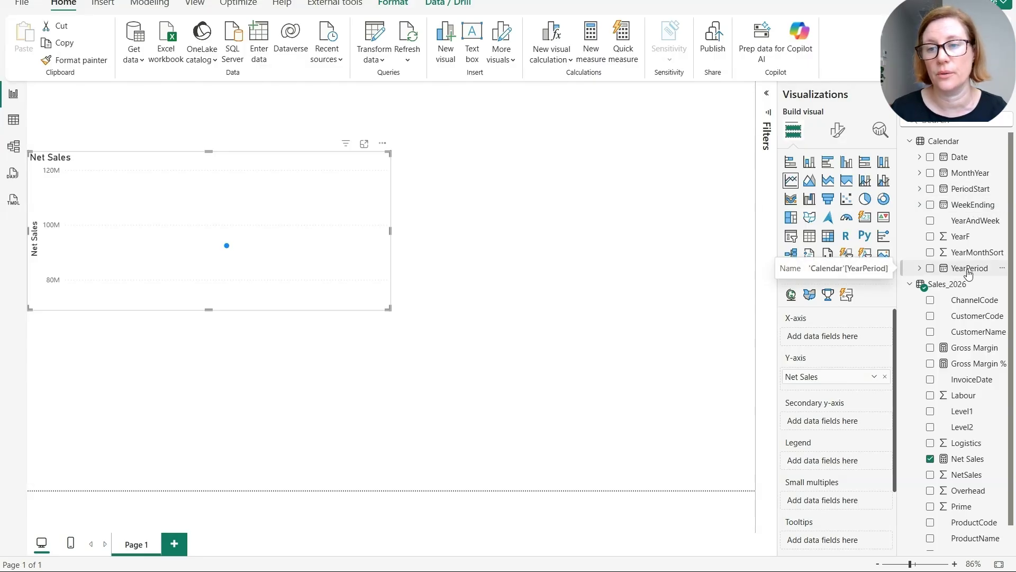
left_click_drag(968, 271, 849, 343)
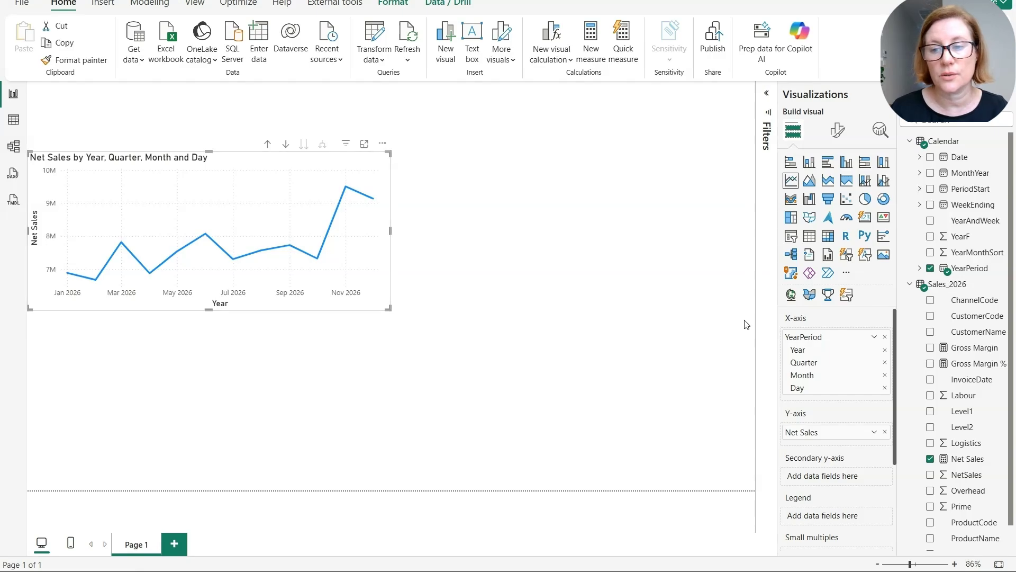
left_click(970, 463)
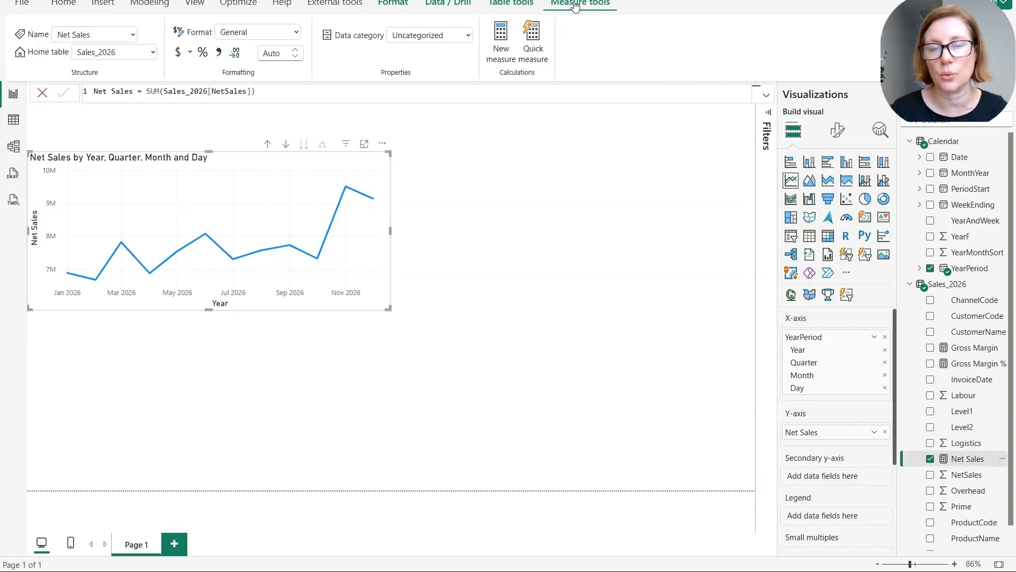
left_click(178, 54)
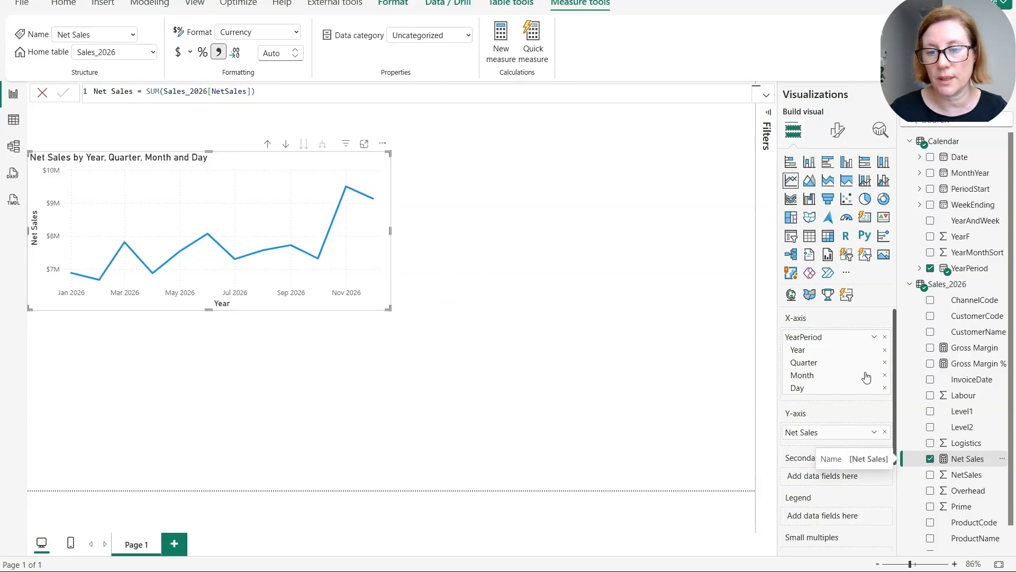
Split the Net Sales line chart into one line per channel by using ChannelCode as the legend
scroll(866, 376, "down", 3)
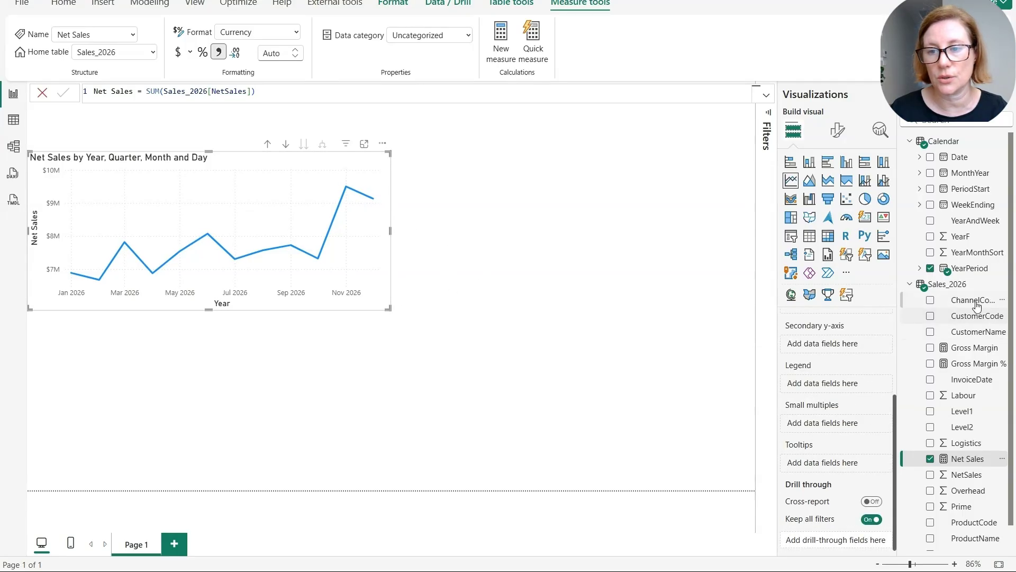
left_click_drag(973, 300, 855, 384)
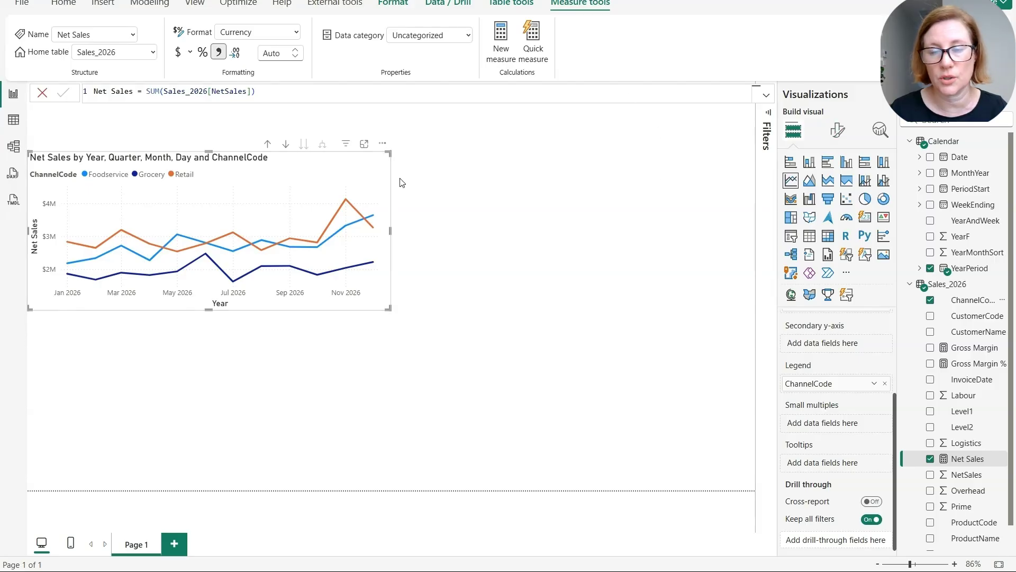
Shorten the line chart's title text to Net Sales
left_click(836, 133)
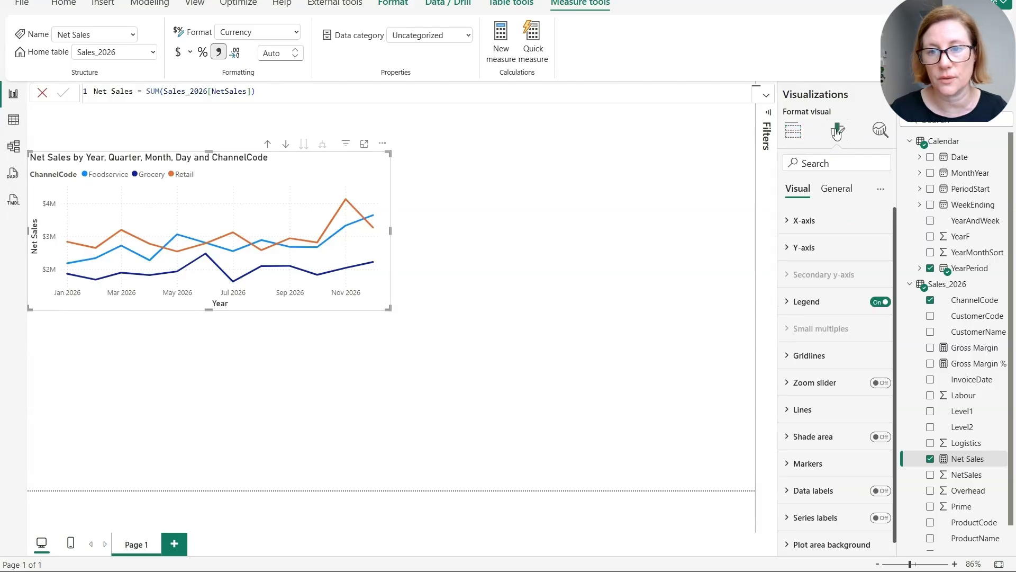
left_click(837, 190)
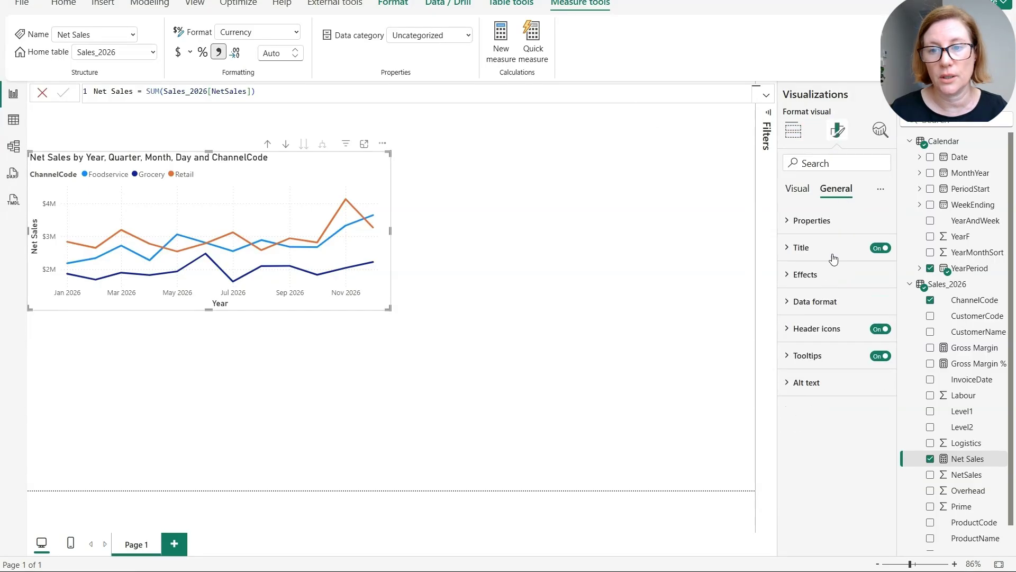
left_click(828, 253)
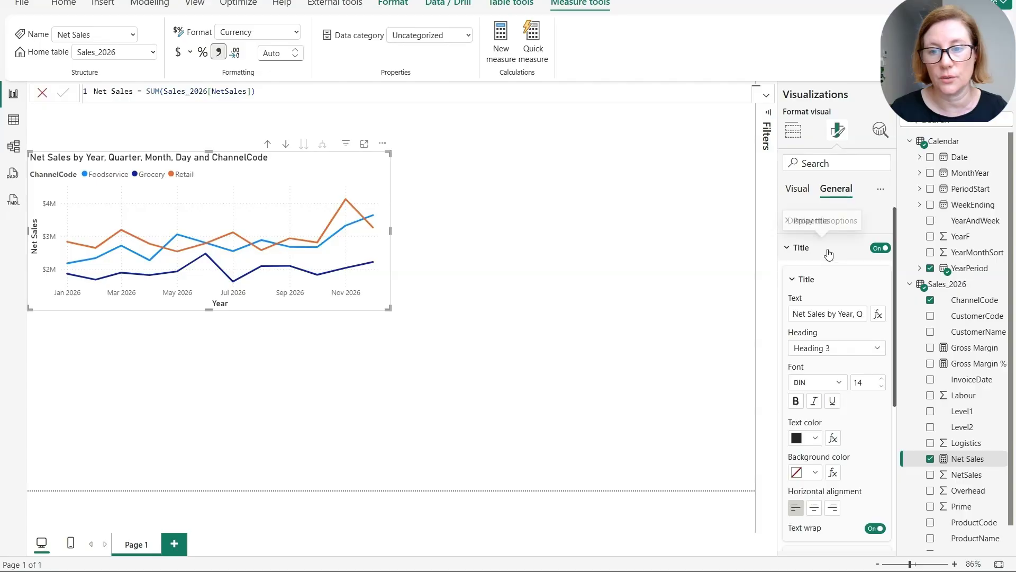
left_click(823, 313)
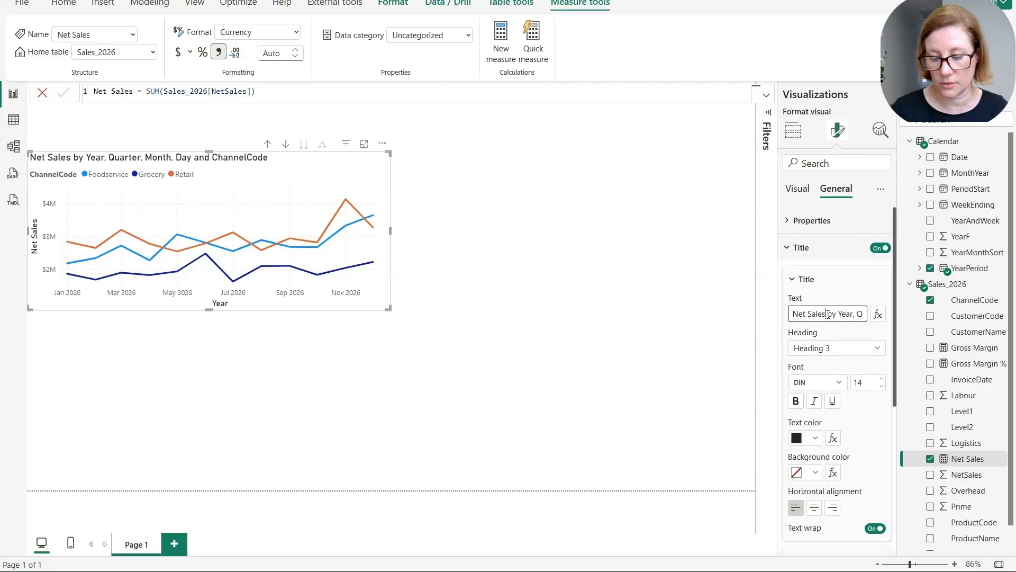
key("Delete")
key("Delete")
key("Delete")
key("Delete")
key("Delete")
key("Delete")
key("Delete")
key("Delete")
key("Delete")
key("Delete")
key("Delete")
key("Delete")
key("Delete")
key("Delete")
key("Delete")
key("Delete")
key("Delete")
key("Delete")
key("Delete")
key("Delete")
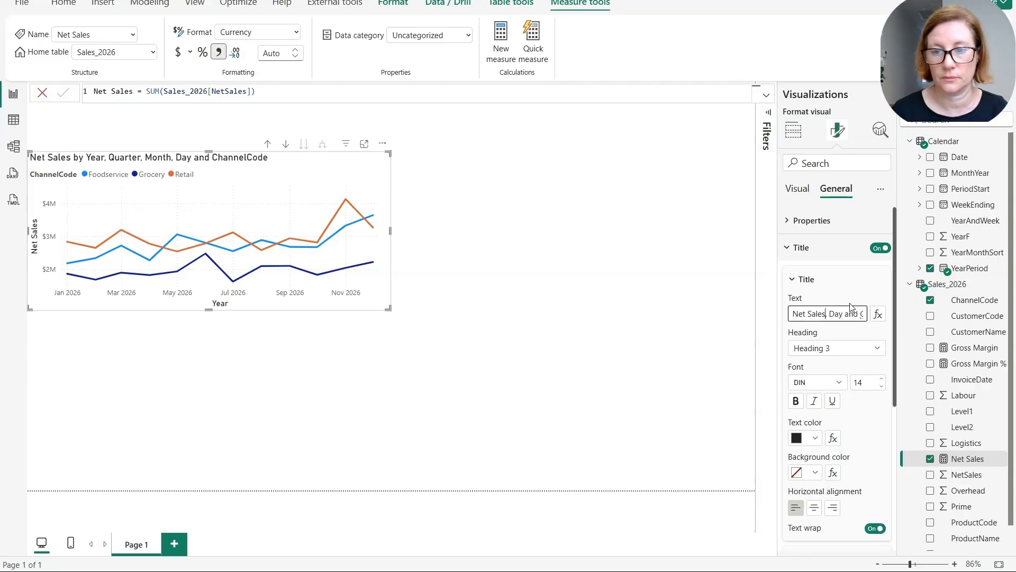
key("Delete")
key("Delete")
key("Delete")
key("Delete")
key("Delete")
key("Delete")
key("Delete")
key("Delete")
key("Delete")
key("Delete")
key("Delete")
key("Delete")
key("Delete")
key("Delete")
key("Delete")
key("Delete")
key("Delete")
key("Delete")
key("Delete")
key("Delete")
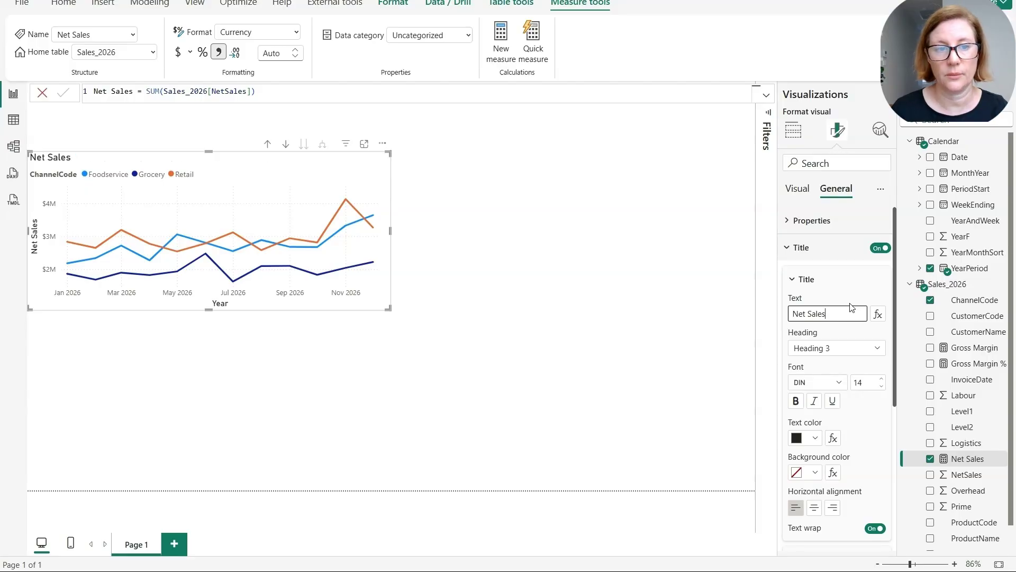
left_click(354, 355)
Turn off the X-axis title of the Net Sales line chart
left_click(301, 313)
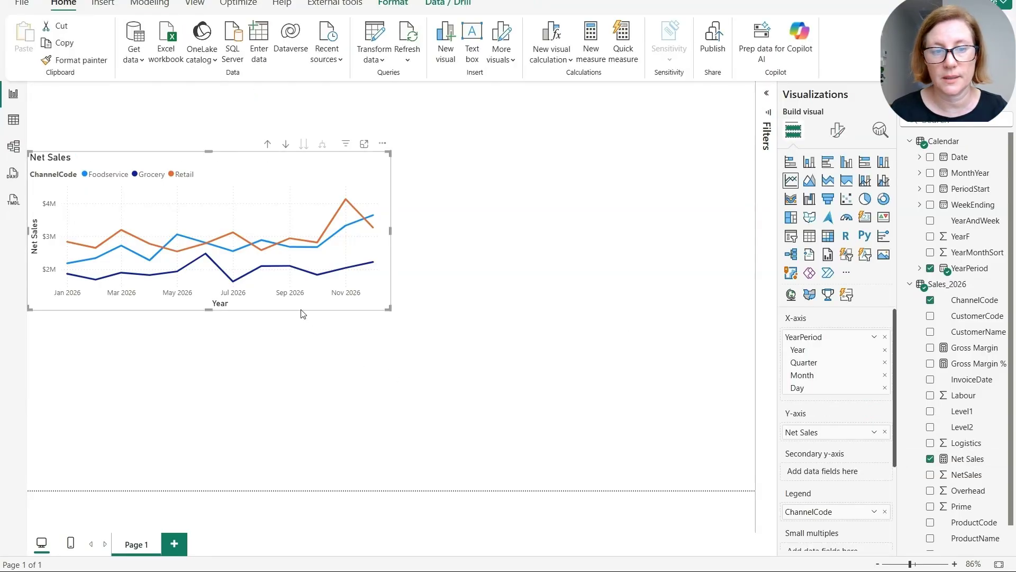
left_click(837, 132)
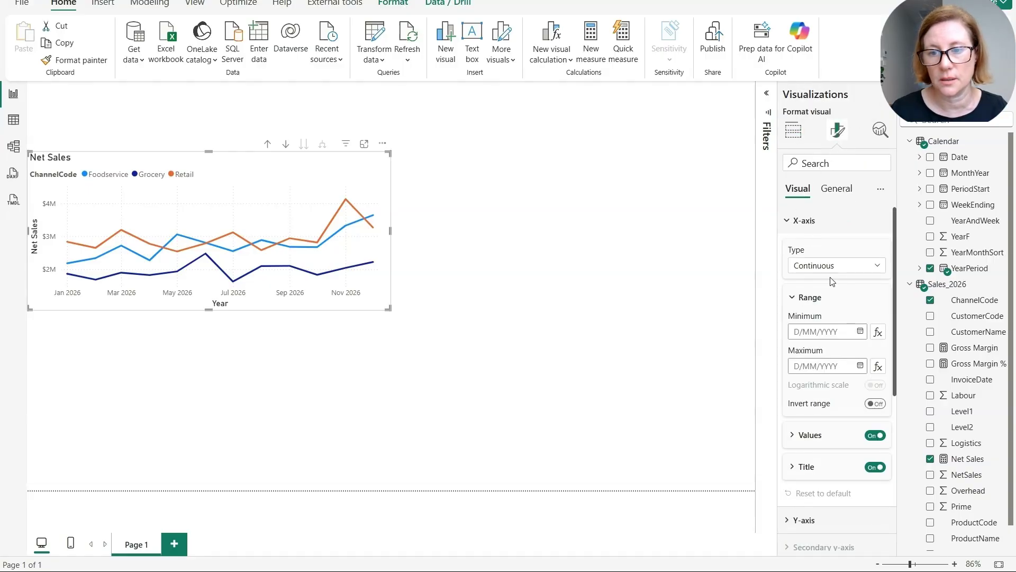
left_click(875, 467)
Add a clustered column chart below the line chart, with Gross Margin % on the Y-axis and Calendar YearPeriod on the X-axis
left_click(458, 212)
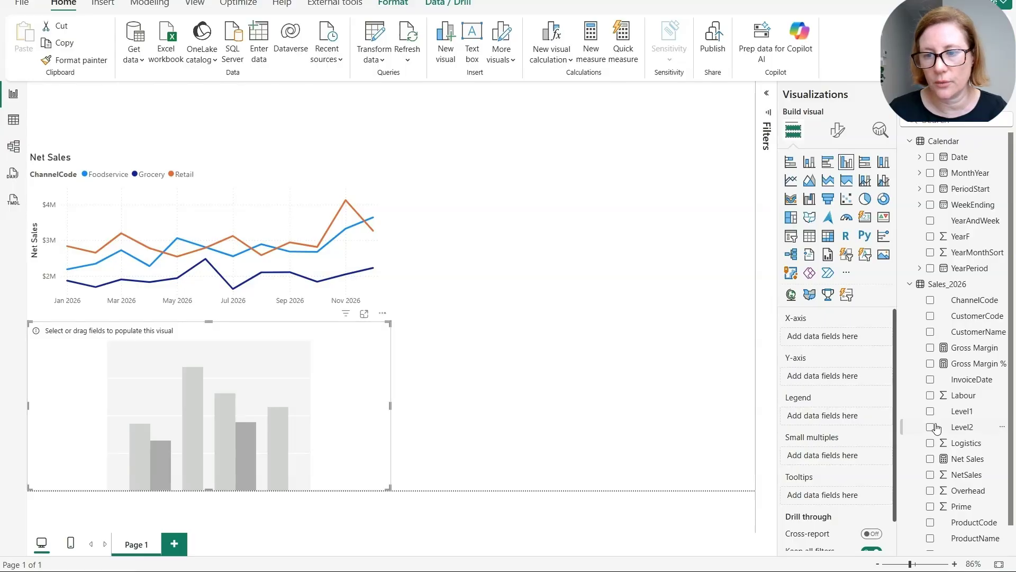
left_click_drag(973, 364, 852, 378)
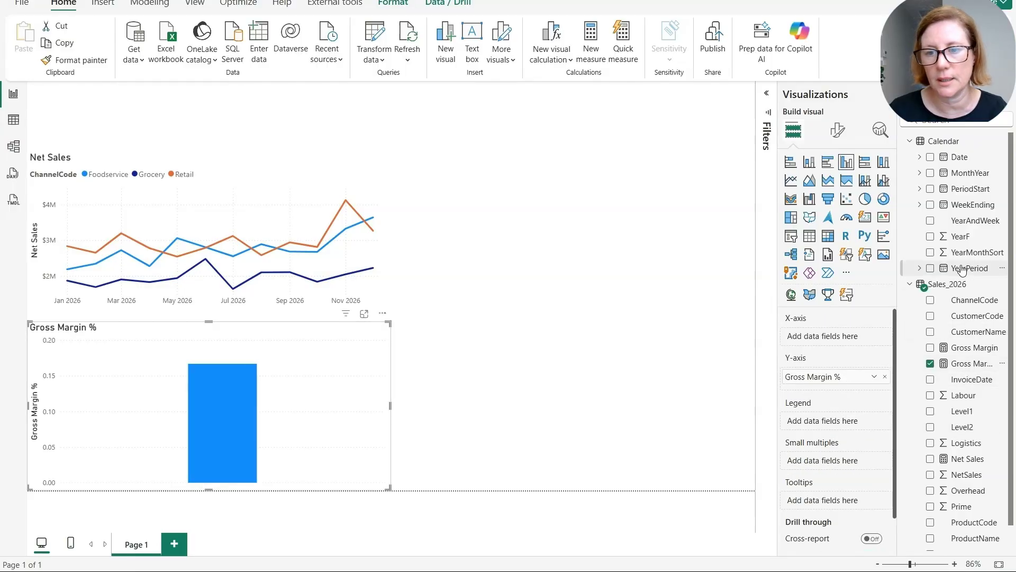
left_click_drag(962, 269, 840, 338)
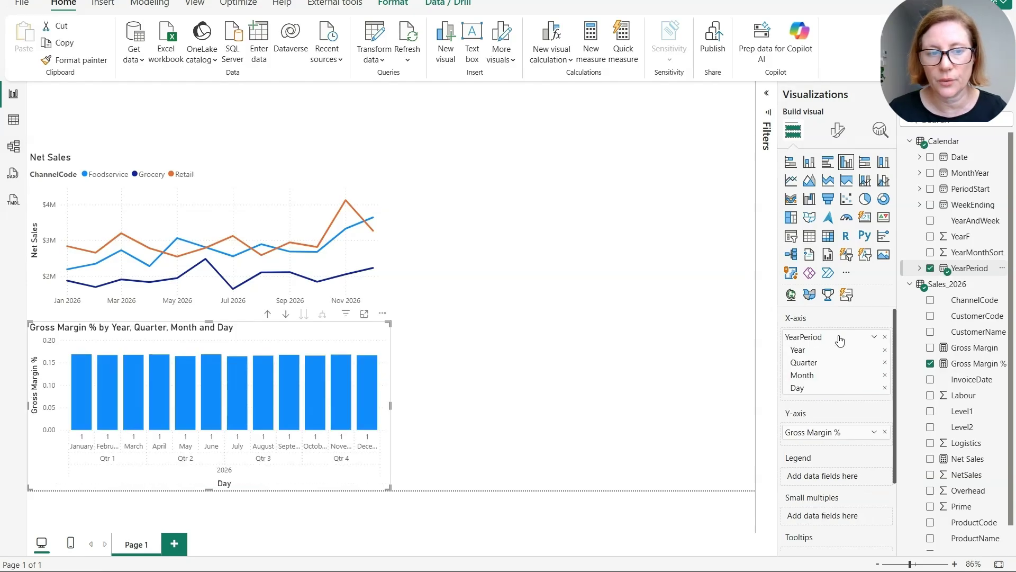
Format the Gross Margin % measure as a percentage and use ChannelCode as the column chart's legend
left_click(969, 365)
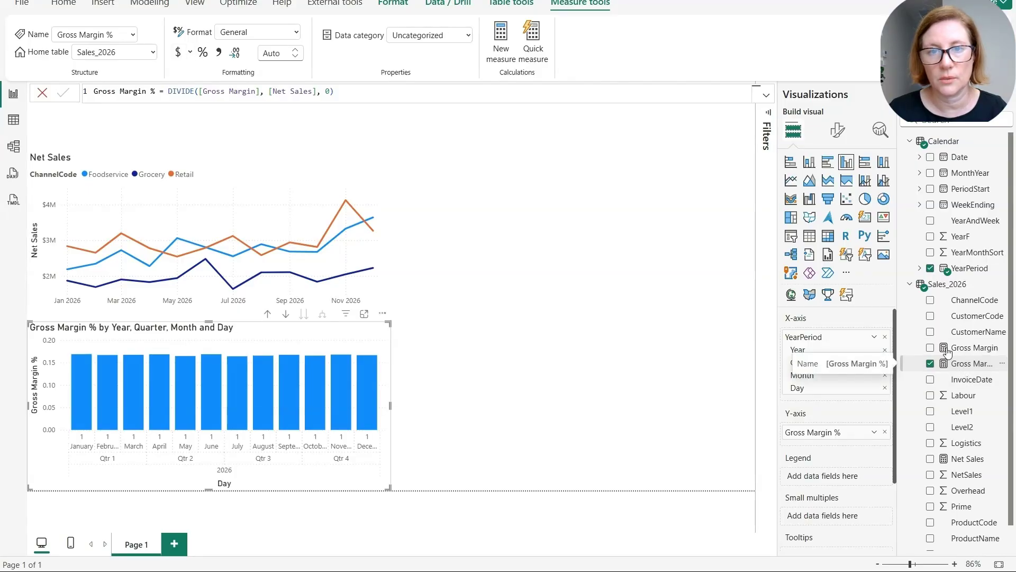
left_click(202, 55)
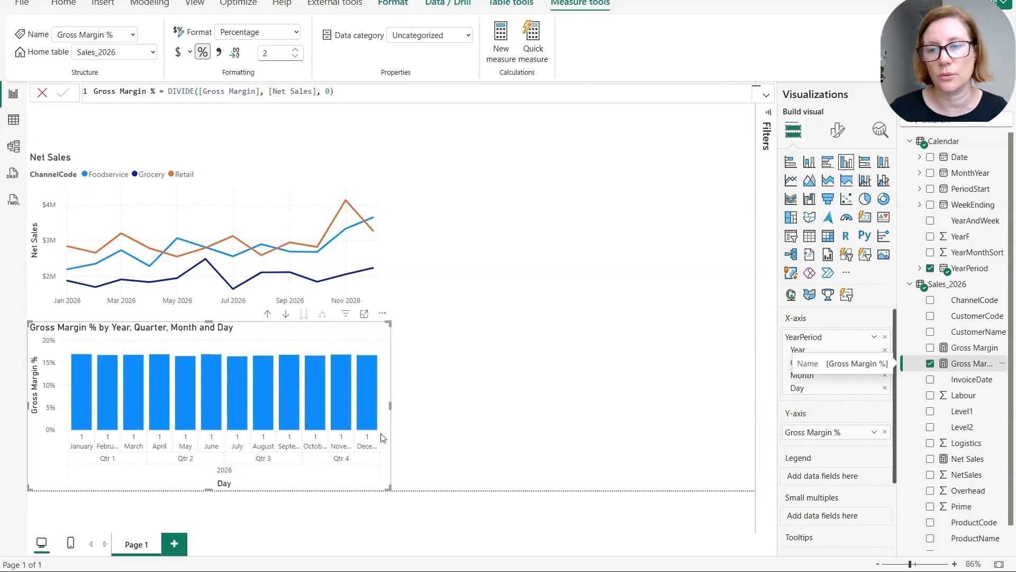
left_click_drag(973, 300, 845, 478)
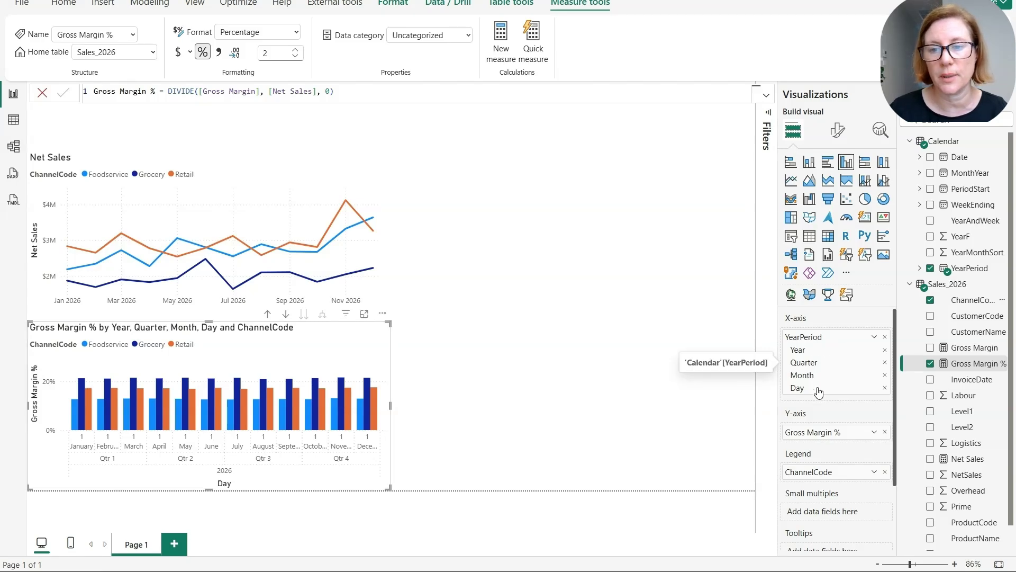
Remove the Day and Month levels from the column chart's X-axis hierarchy and turn off its X-axis title
left_click(884, 388)
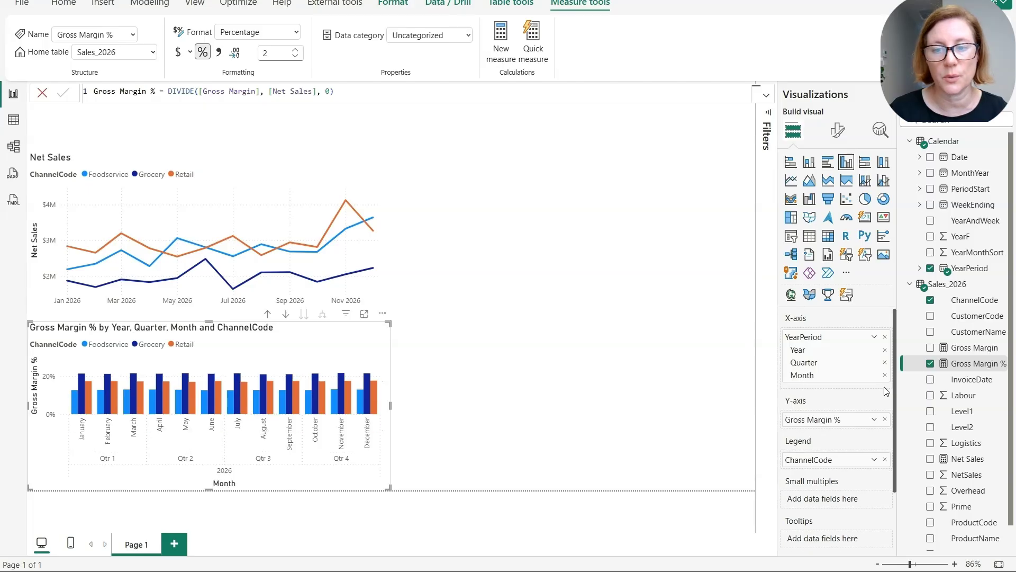
left_click(884, 374)
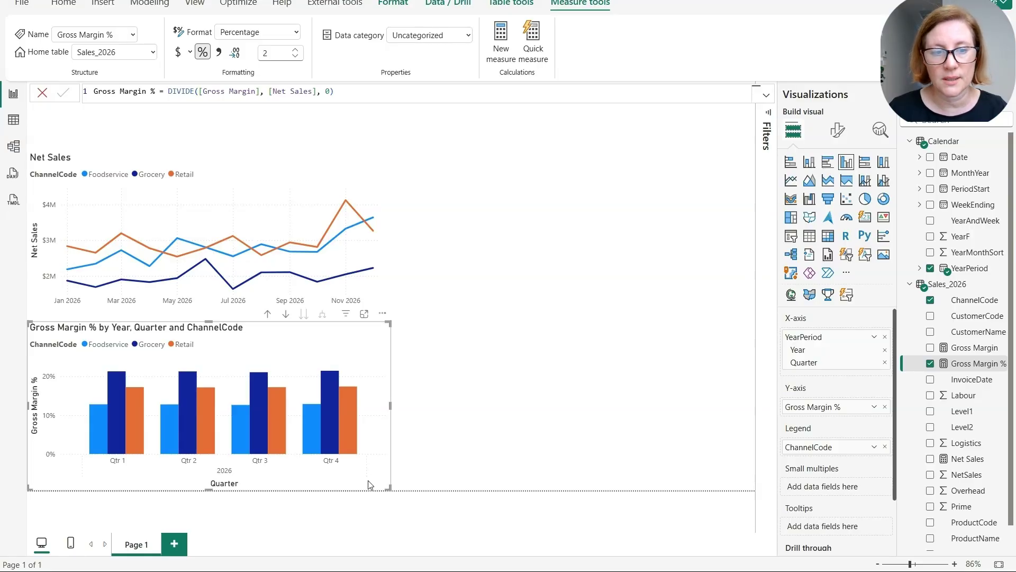
left_click(837, 131)
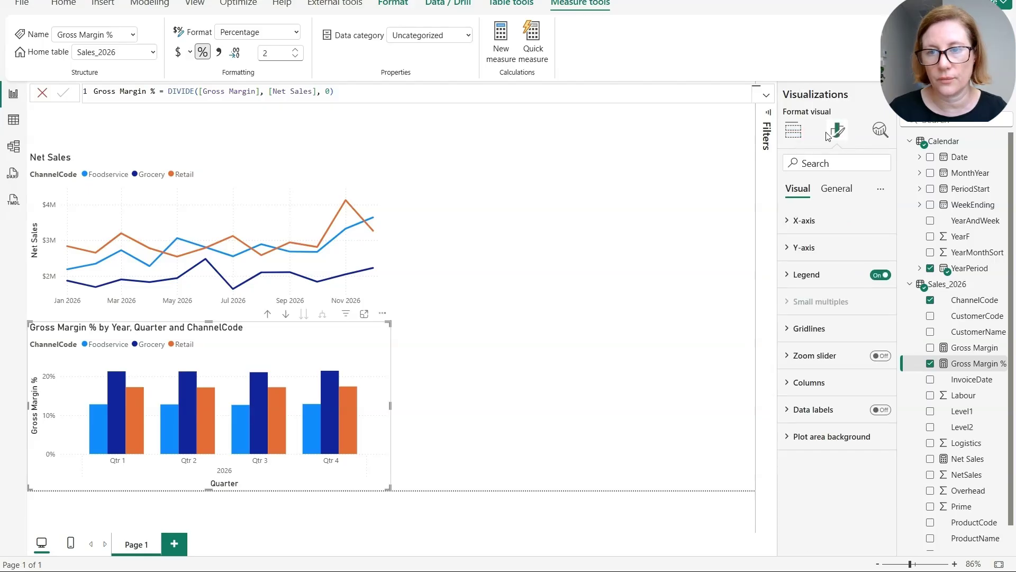
left_click(819, 223)
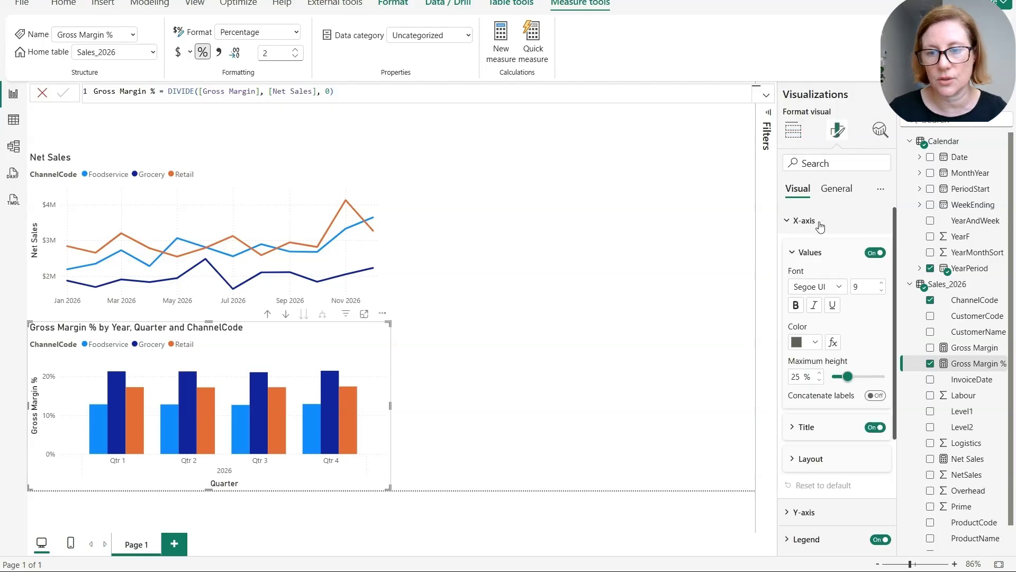
left_click(874, 427)
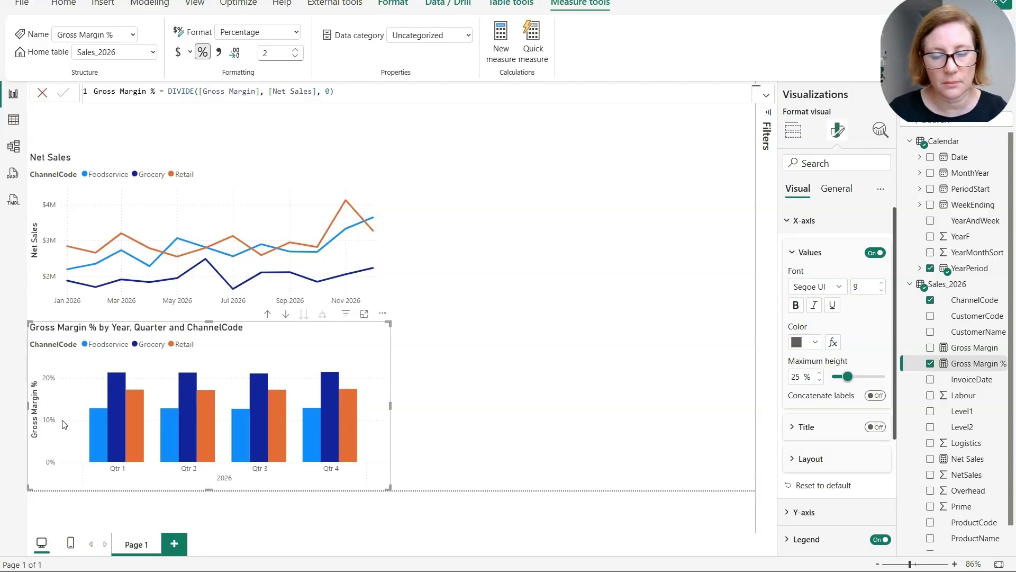
left_click(810, 252)
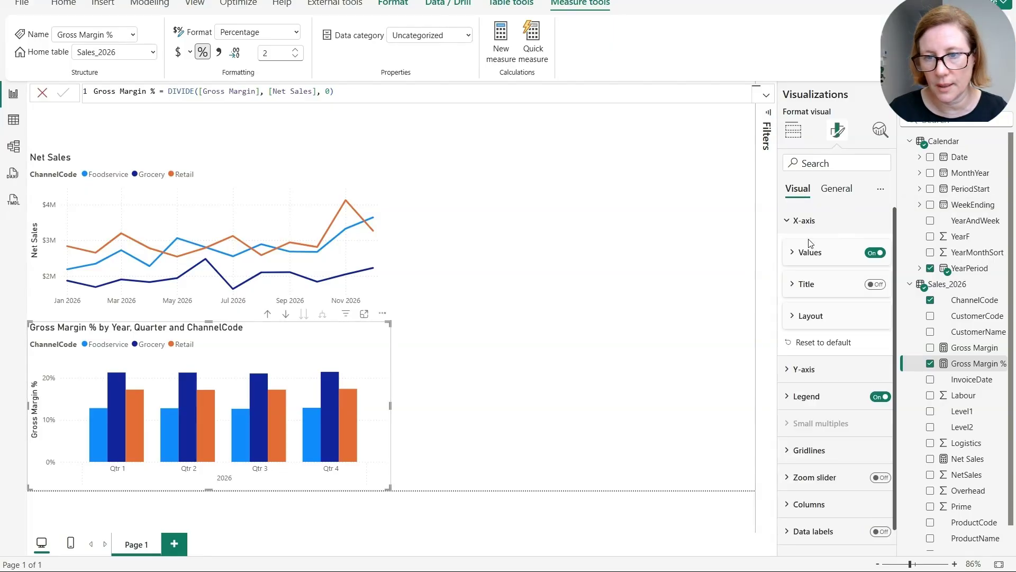
left_click(804, 221)
Set the column chart's Y-axis minimum to 0.1 and turn on data labels
left_click(815, 248)
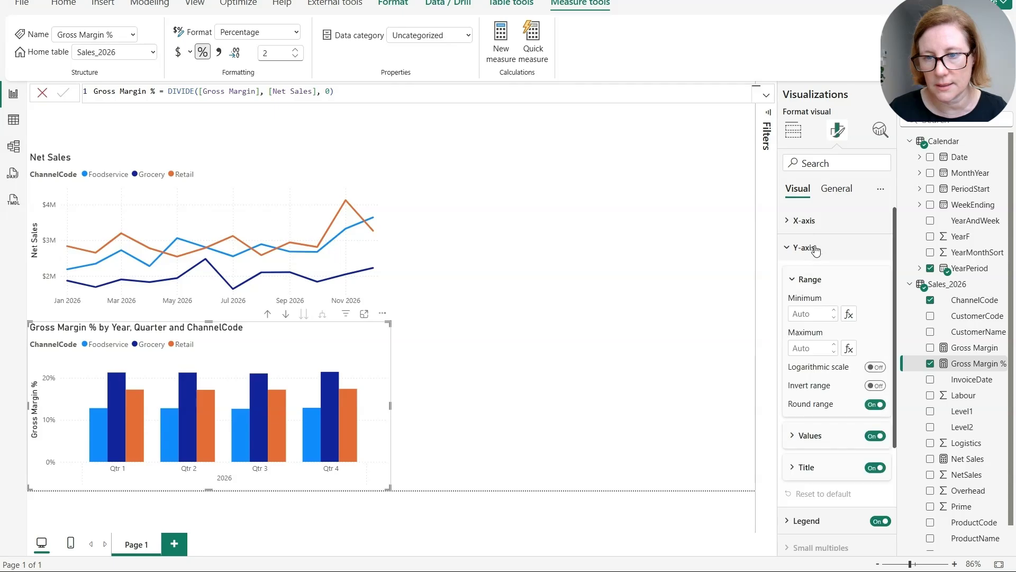
left_click(813, 313)
type(".1")
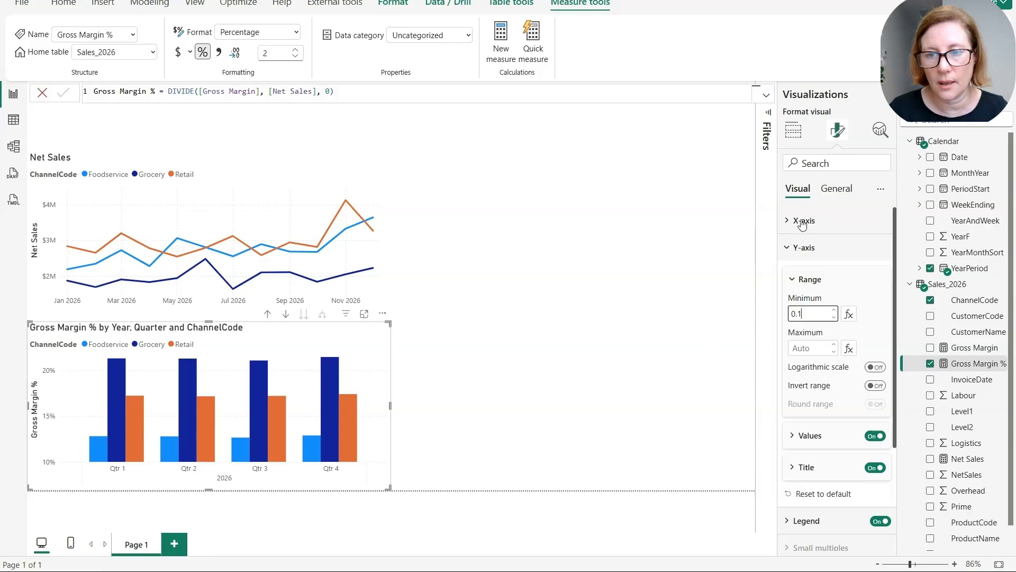
left_click(803, 246)
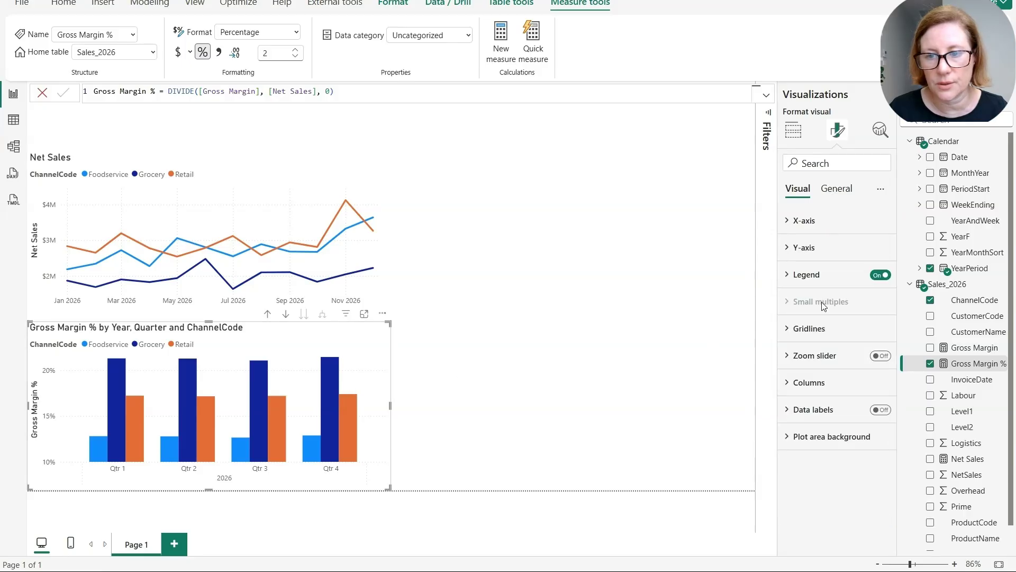
left_click(884, 412)
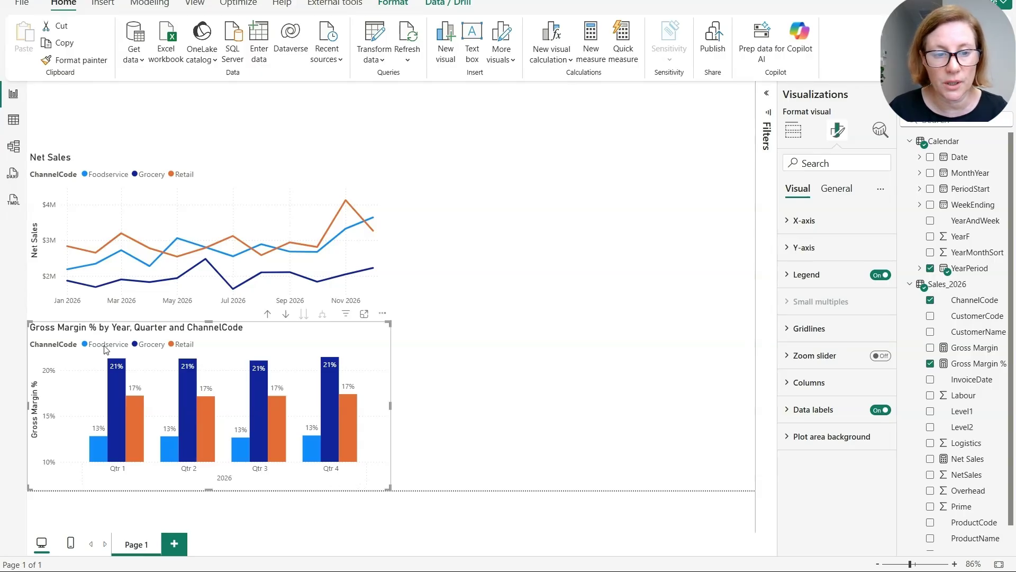
Cross-filter the report by Grocery from the column chart's legend, and clear the selection again
left_click(145, 346)
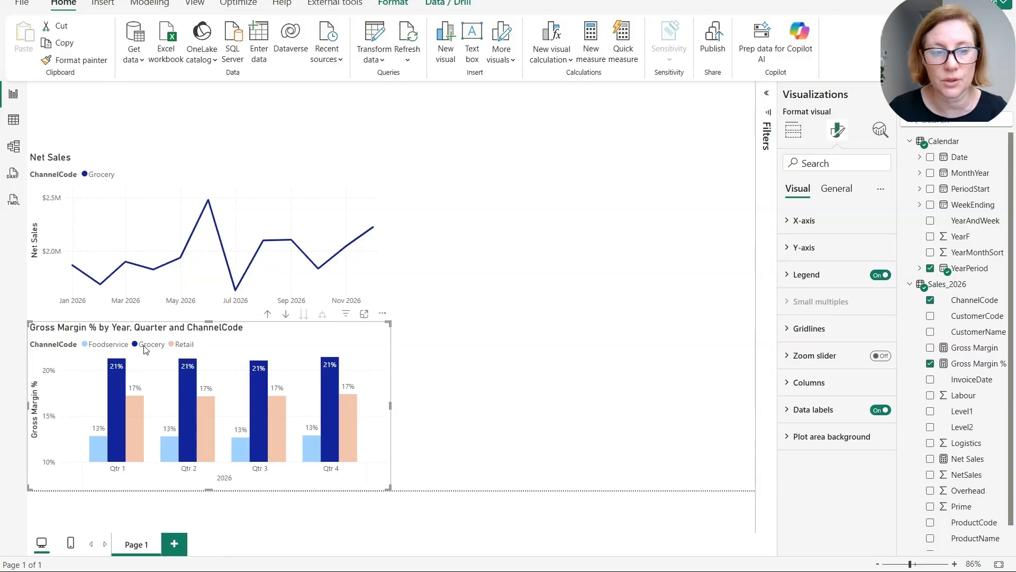
left_click(144, 347)
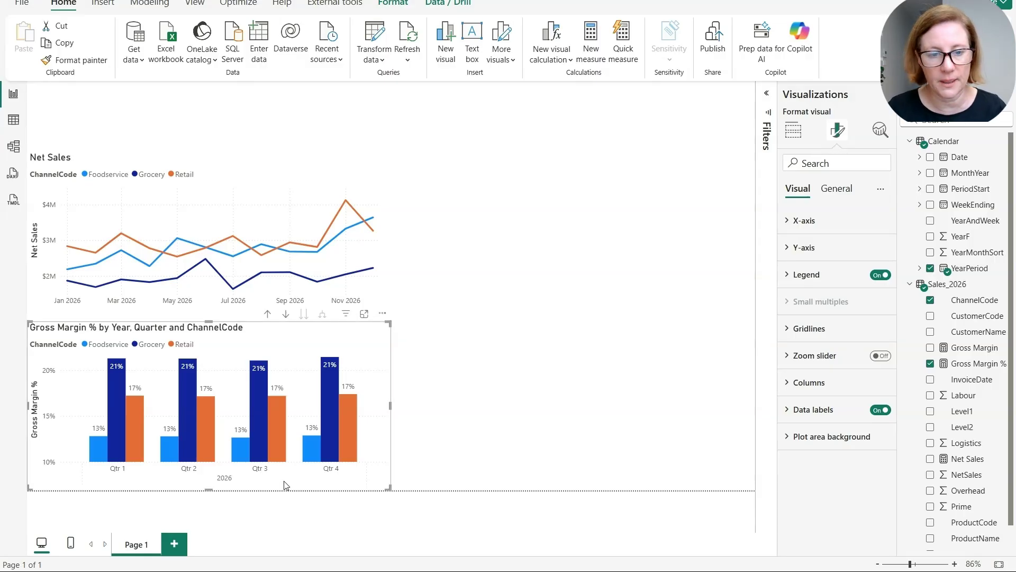
Duplicate the Gross Margin % column chart beside the original and remove ChannelCode from the copy's legend
key("ctrl+c")
key("ctrl+v")
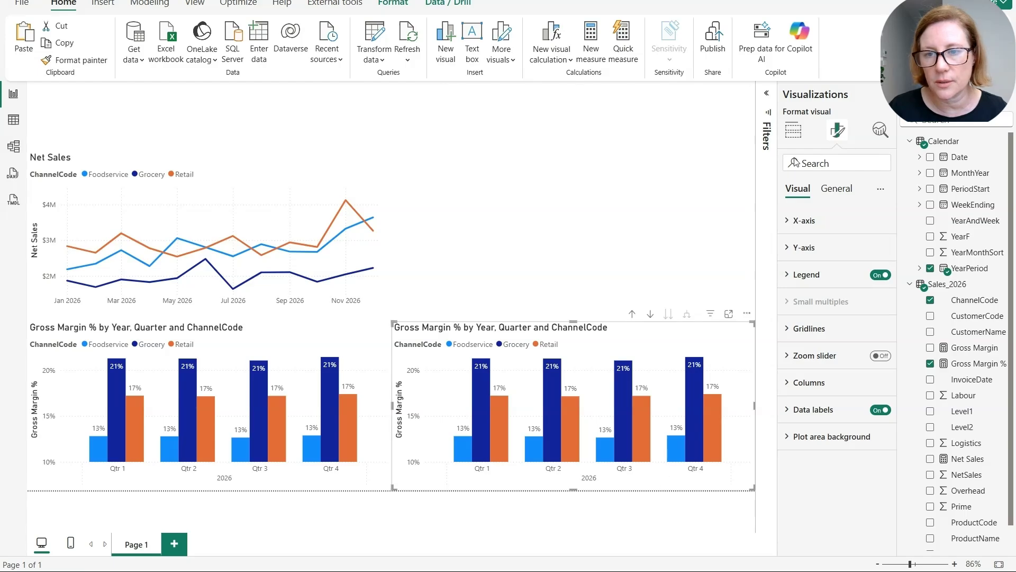
left_click(793, 131)
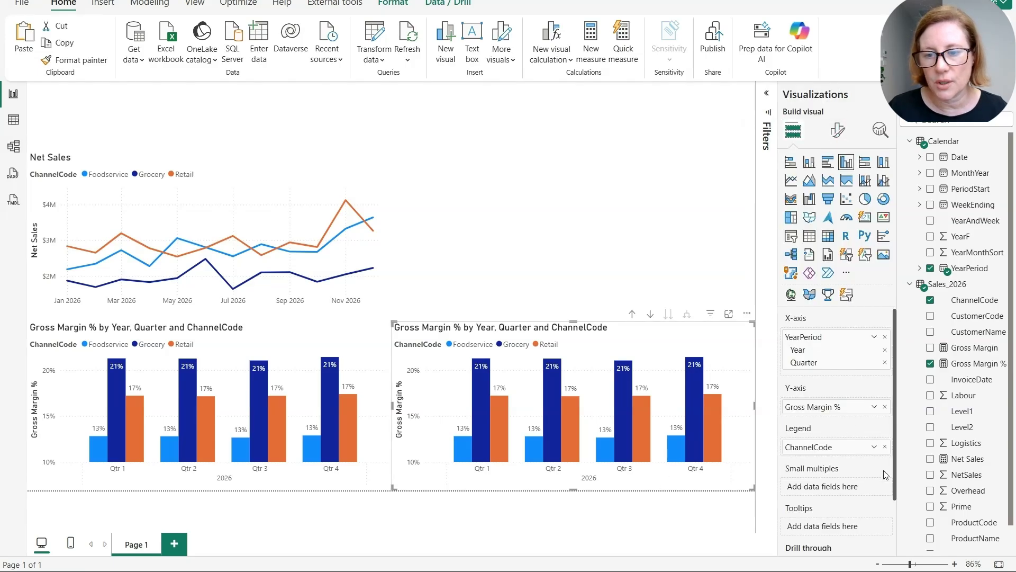
left_click(886, 449)
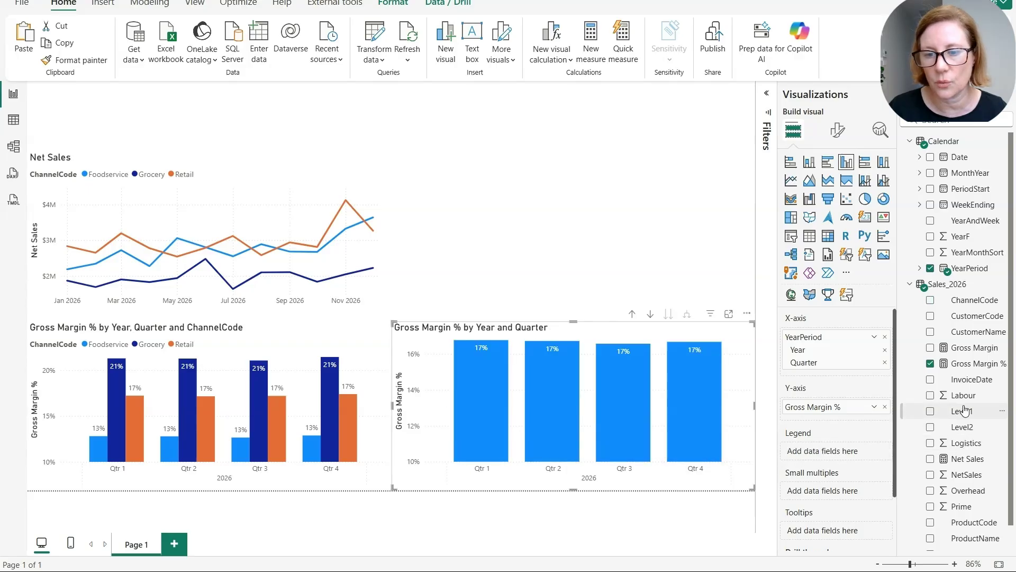
Add Level1 to the duplicated Gross Margin % chart's legend and set its Y-axis minimum to 0.13
left_click_drag(961, 412, 839, 454)
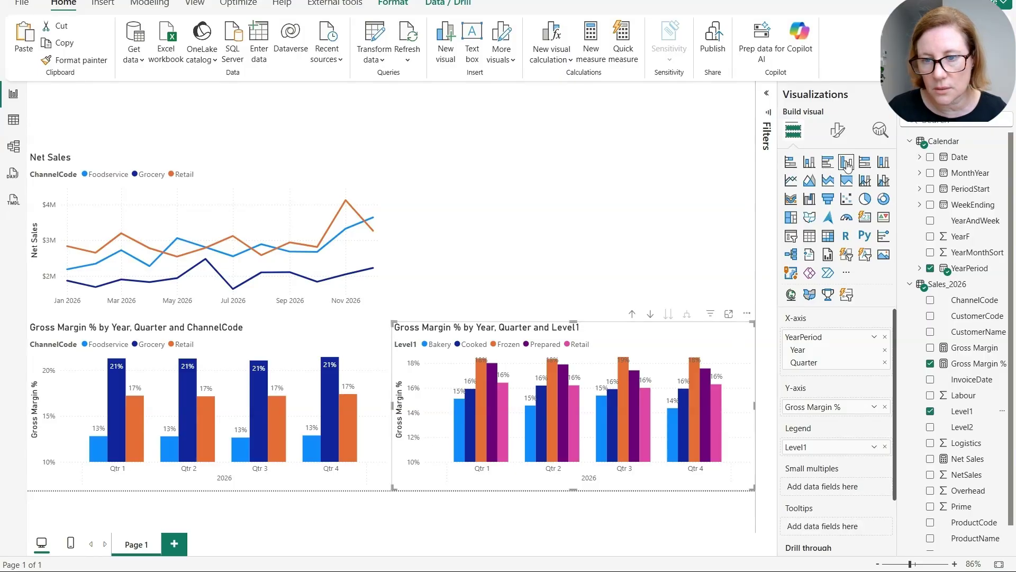
left_click(837, 130)
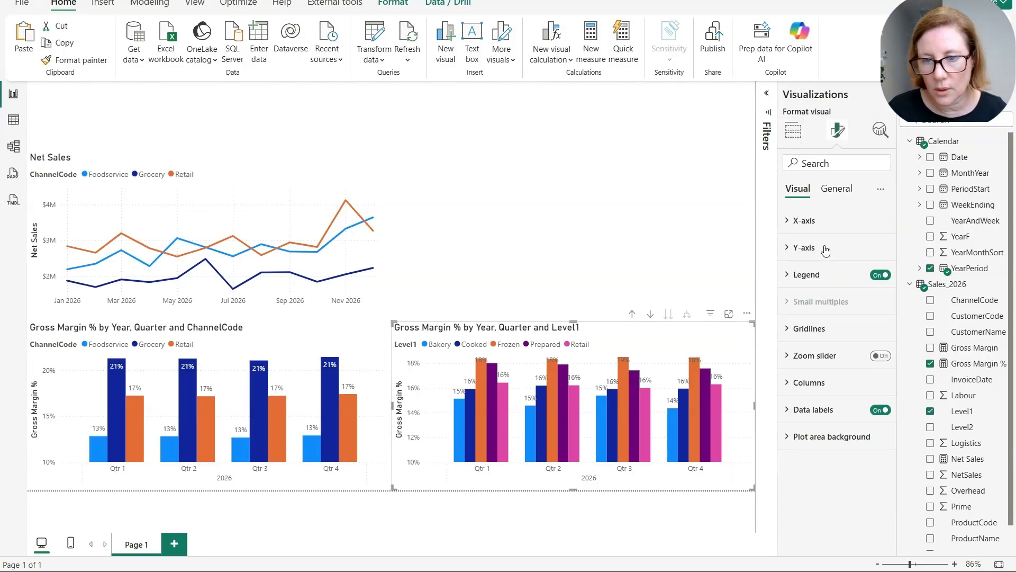
left_click(825, 250)
left_click(818, 312)
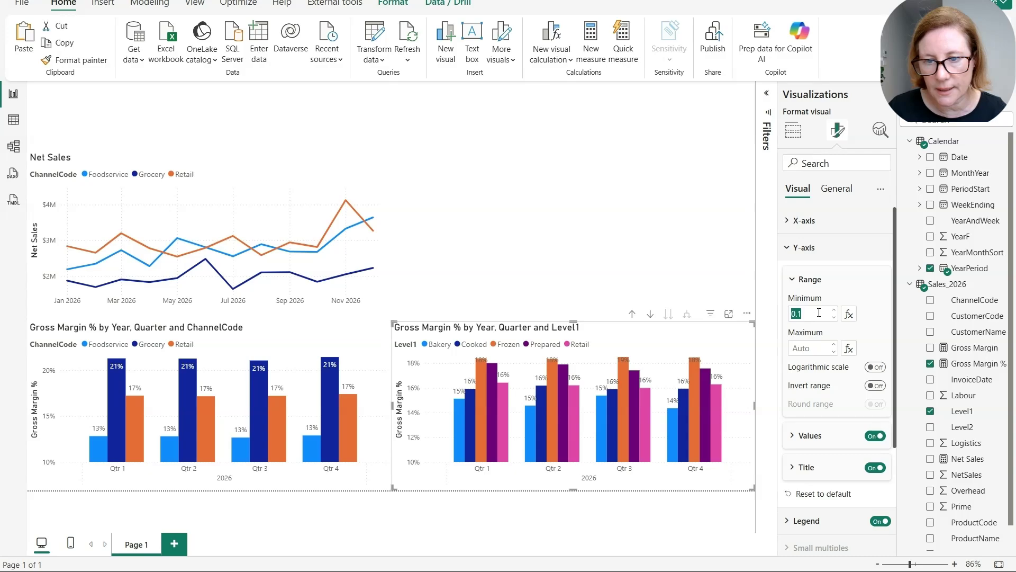
left_click(819, 312)
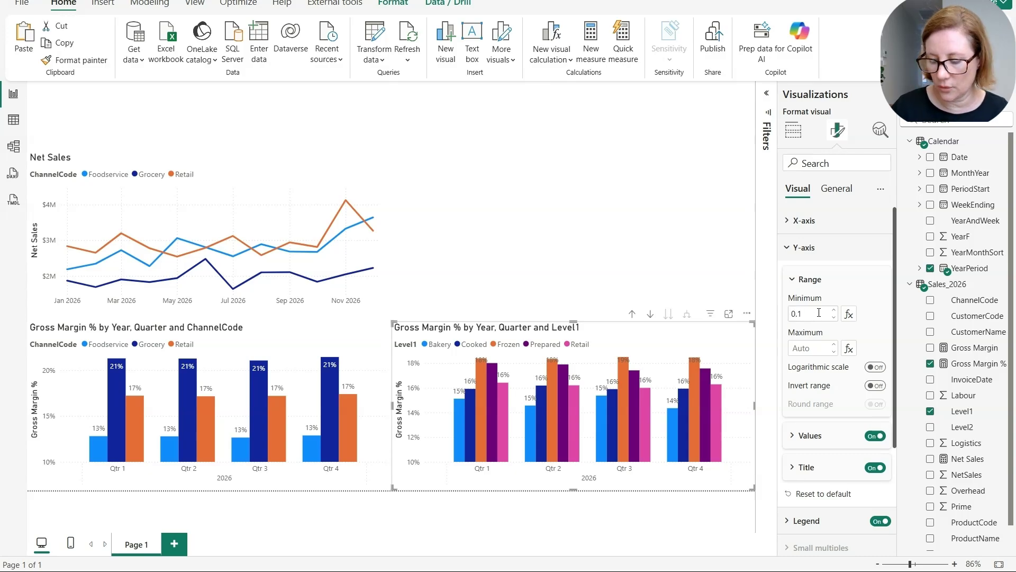
type("2")
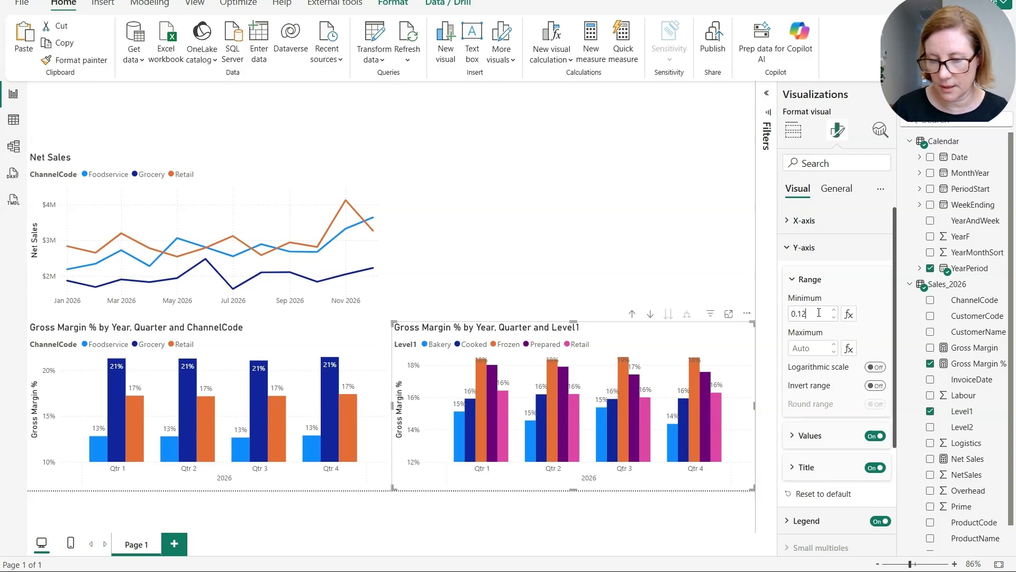
key("BackSpace")
type("3")
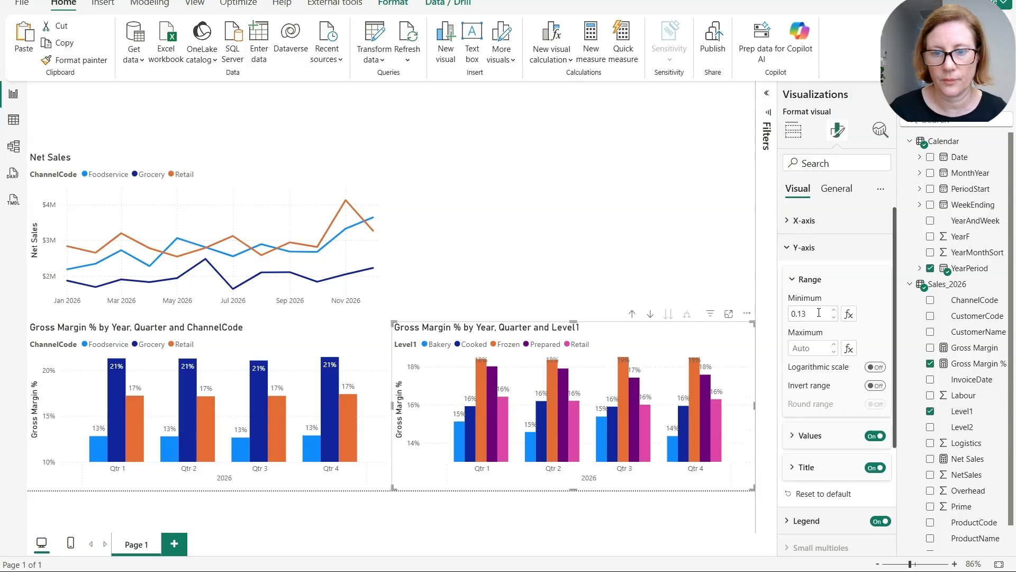
Set the data label values of the Level1 column chart to black
scroll(839, 474, "down", 5)
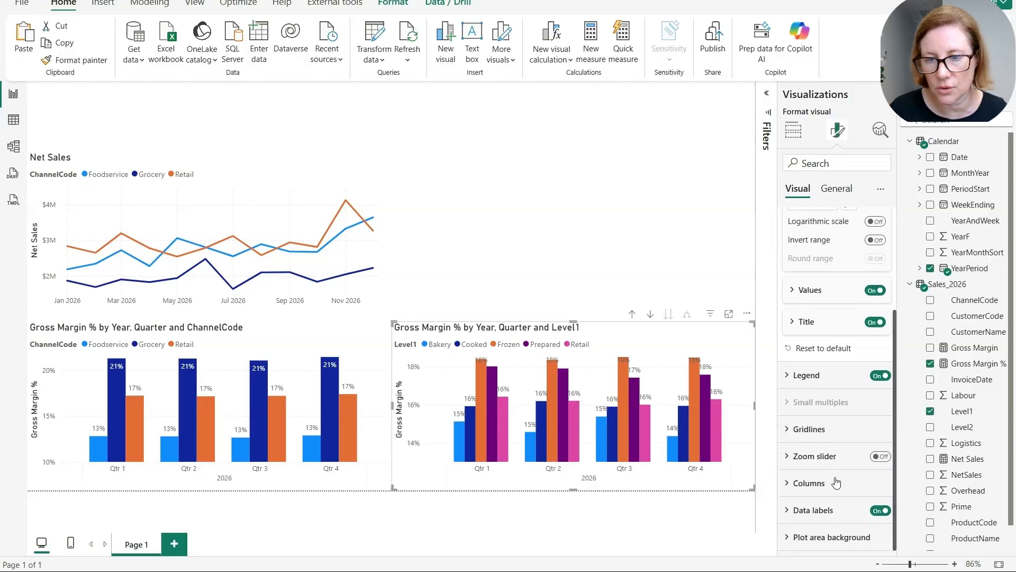
scroll(814, 448, "up", 5)
left_click(810, 248)
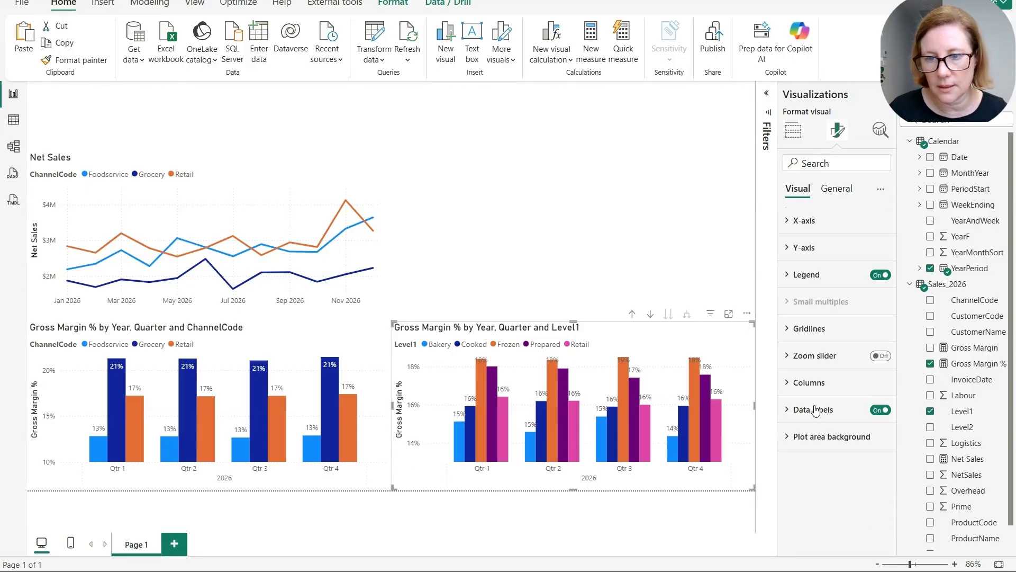
left_click(816, 410)
scroll(821, 424, "down", 5)
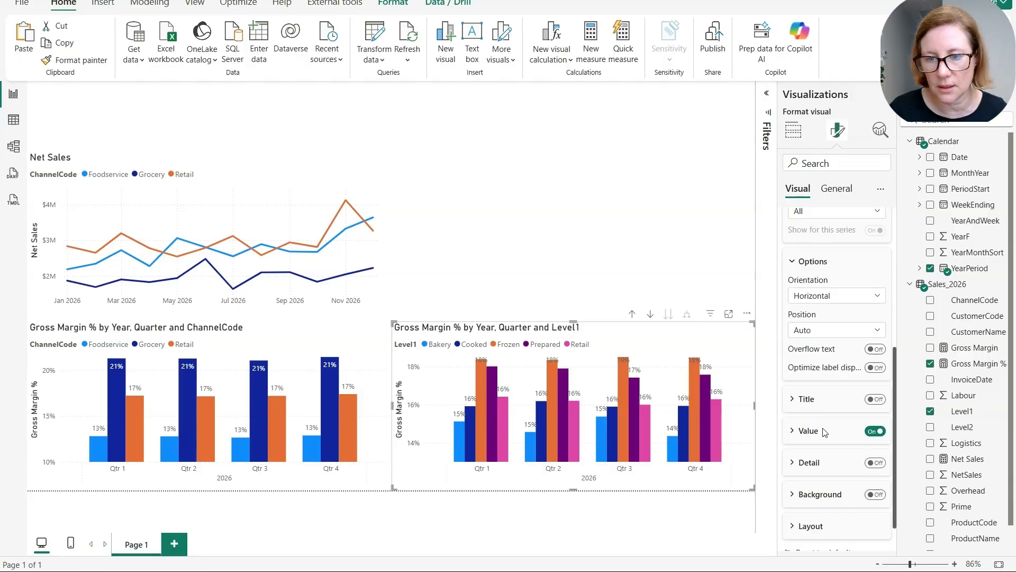
left_click(824, 433)
scroll(818, 434, "down", 4)
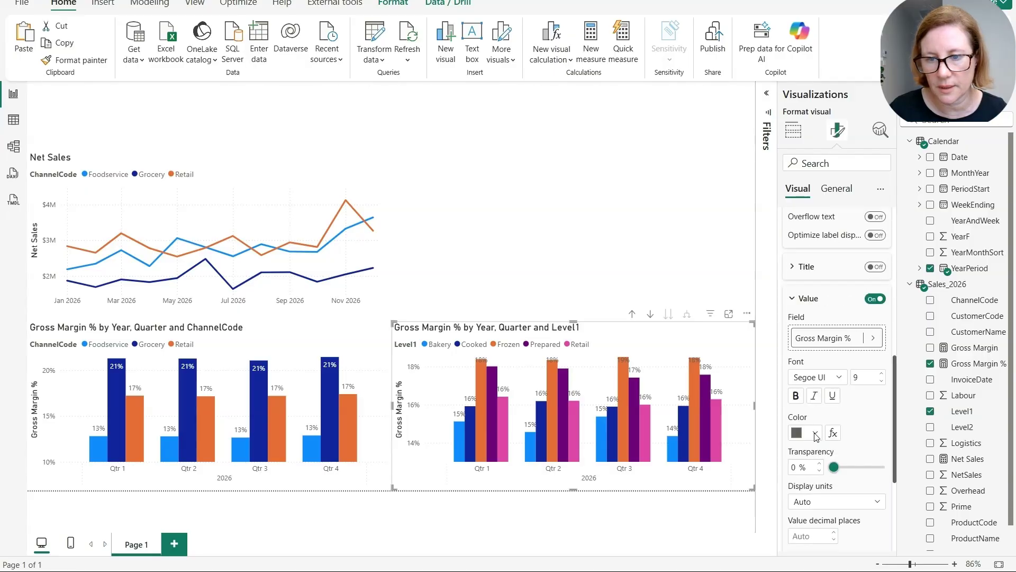
left_click(816, 433)
left_click(806, 348)
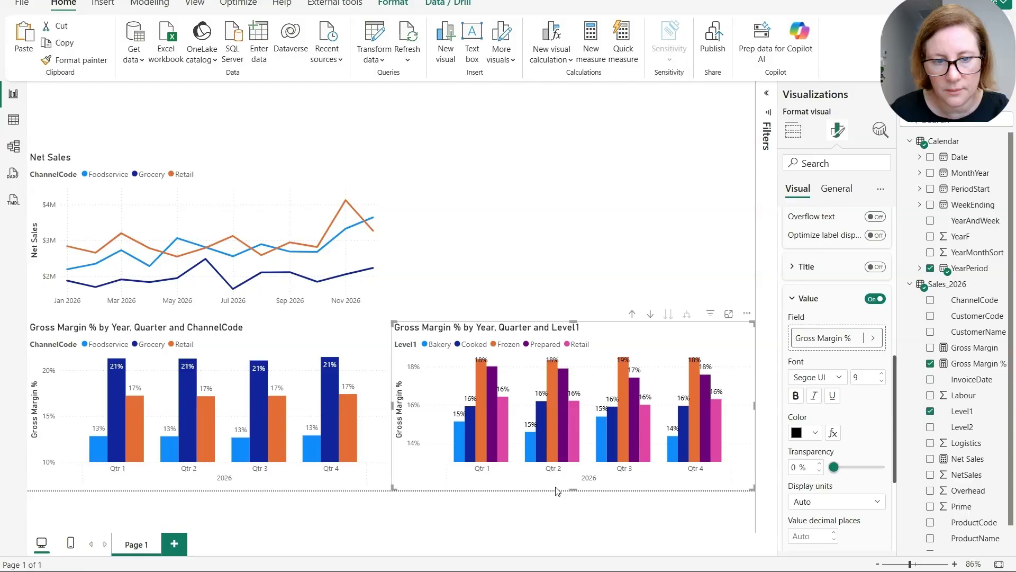
Shorten the title of the Level1 column chart to "Gross Margin % Level1"
left_click(665, 344)
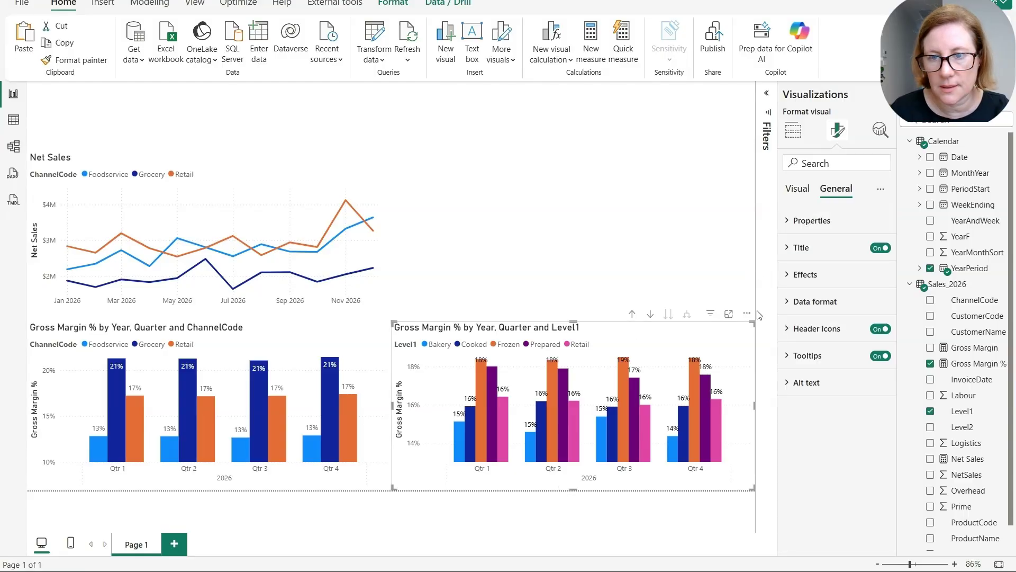
left_click(828, 256)
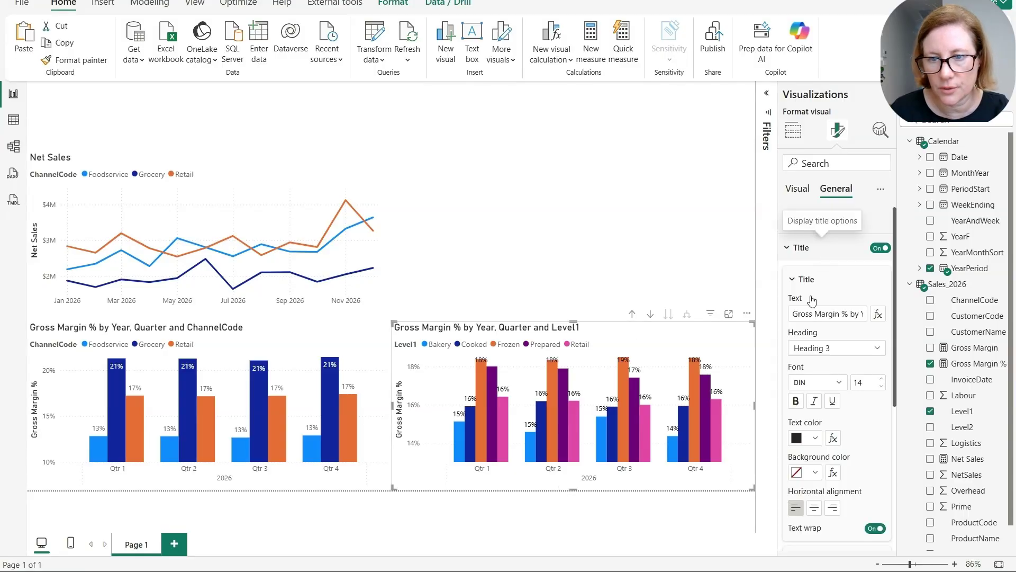
left_click(851, 313)
key("Delete")
key("Delete")
key("Delete")
key("Delete")
key("Delete")
key("Delete")
key("Delete")
key("Delete")
key("Delete")
key("Delete")
key("Delete")
key("Delete")
key("Delete")
key("Delete")
key("Delete")
key("Delete")
key("Delete")
key("Delete")
key("Delete")
key("Delete")
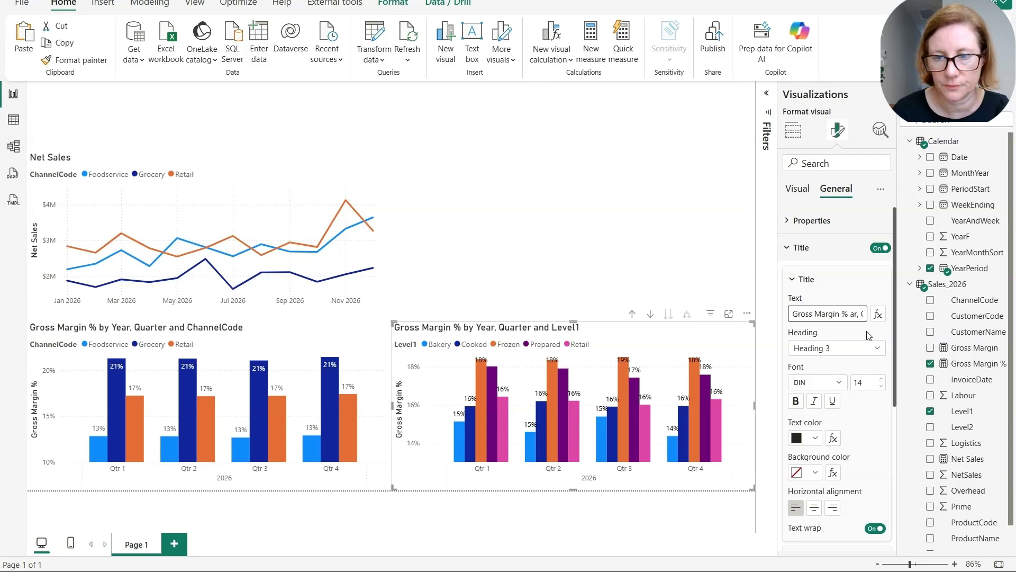
key("Delete")
Shorten the title of the ChannelCode column chart to "Gross Margin % by ChannelCode"
left_click(195, 337)
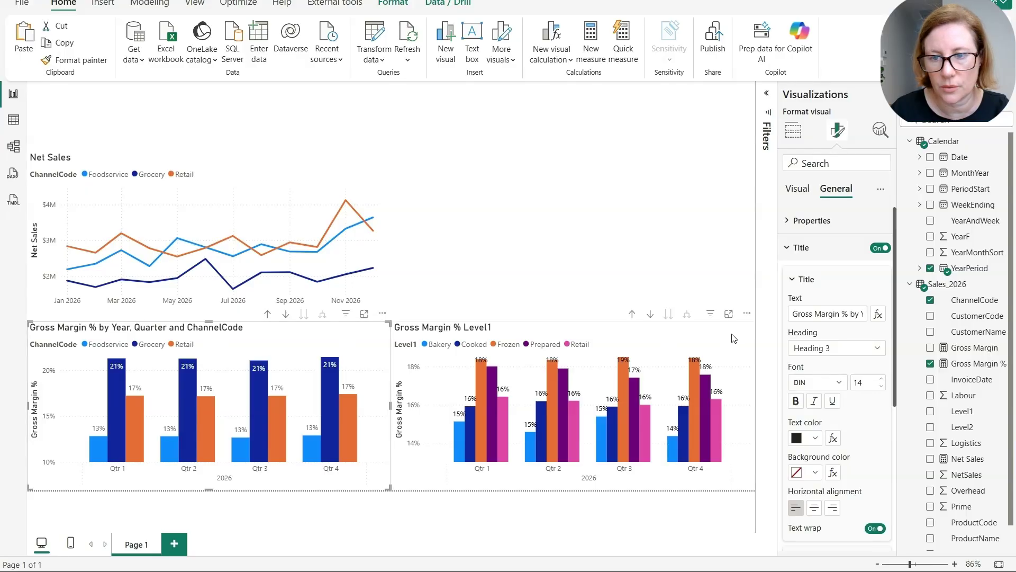
left_click(862, 314)
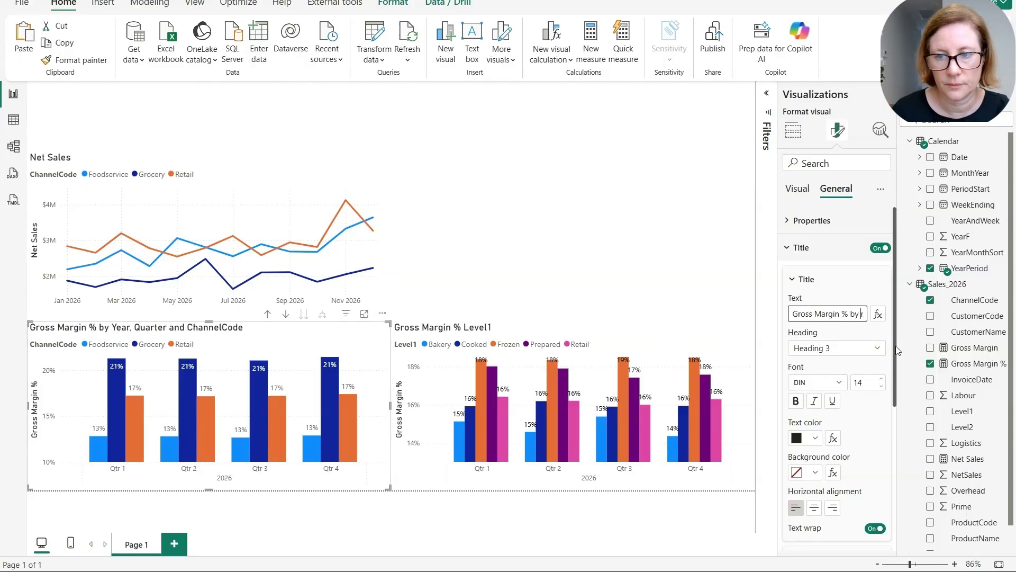
left_click(518, 257)
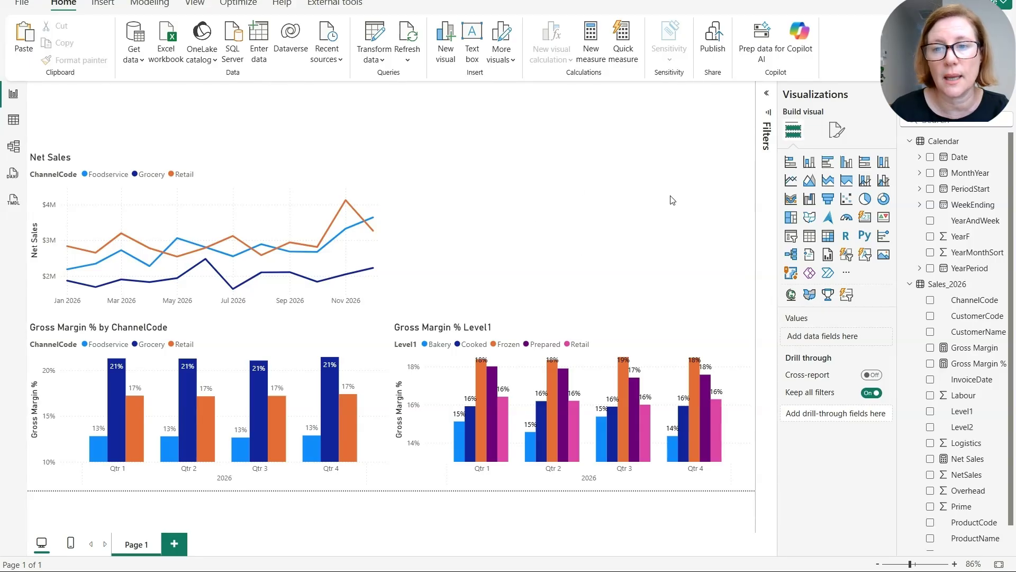
Add a treemap with CustomerName as category and Gross Margin as values, shown as percent of grand total
left_click(791, 217)
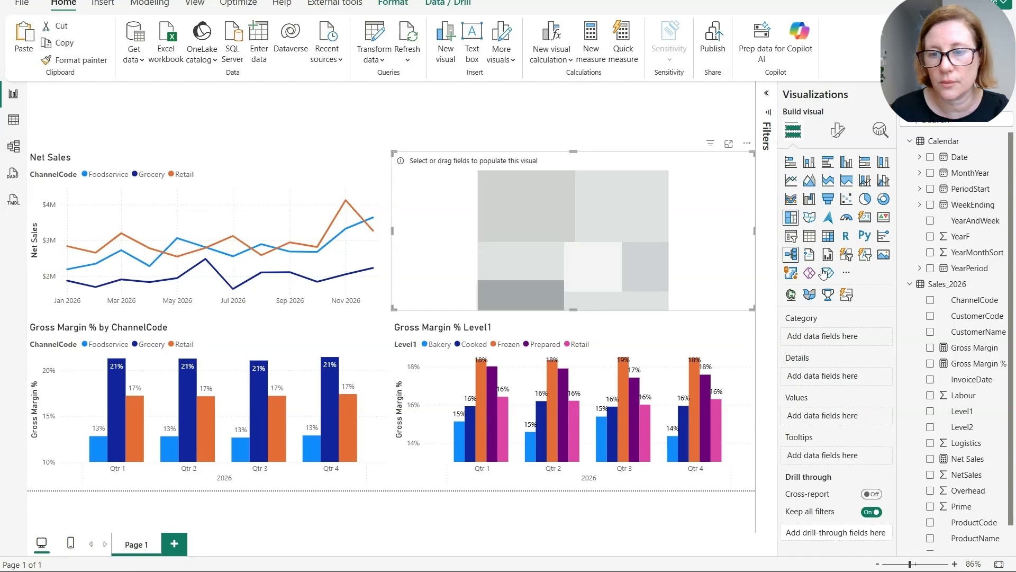
left_click_drag(960, 331, 836, 338)
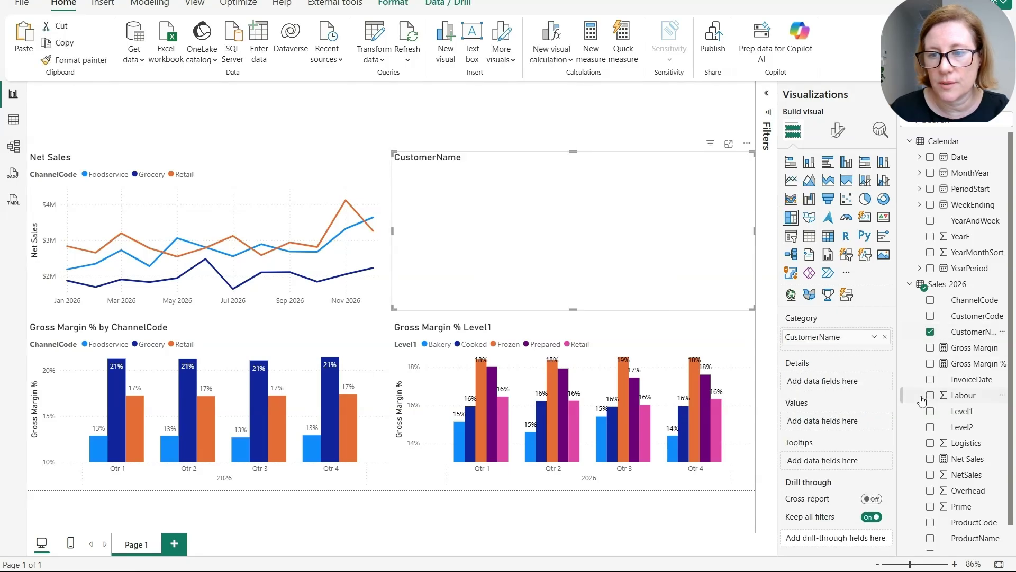
left_click_drag(967, 349, 845, 422)
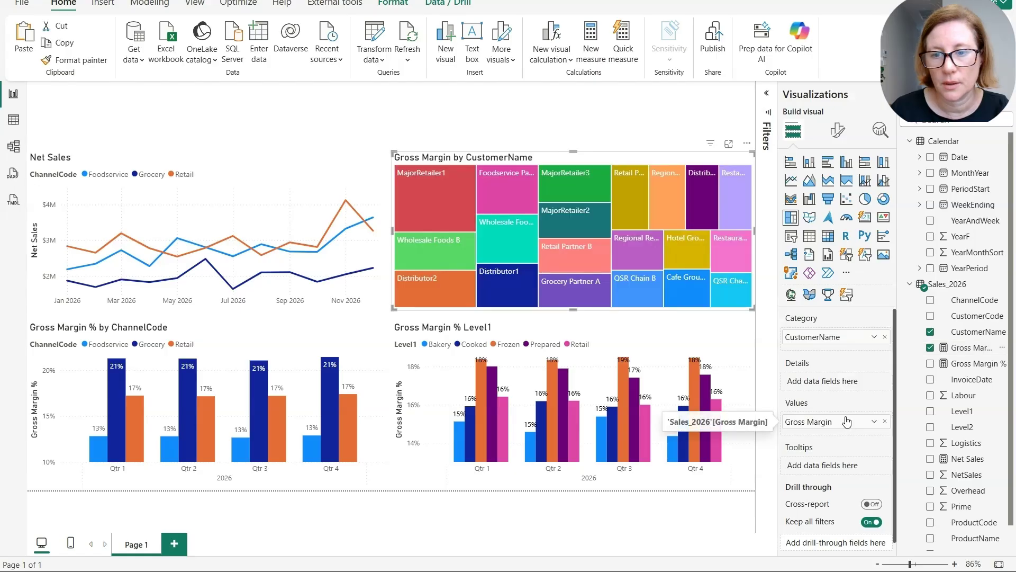
left_click(873, 422)
mouse_move(920, 480)
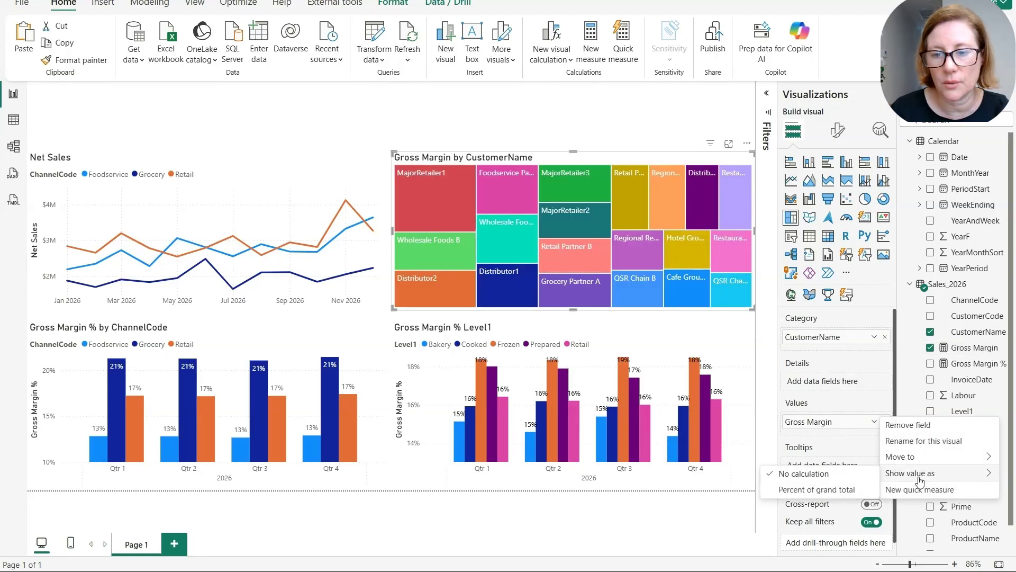
left_click(831, 490)
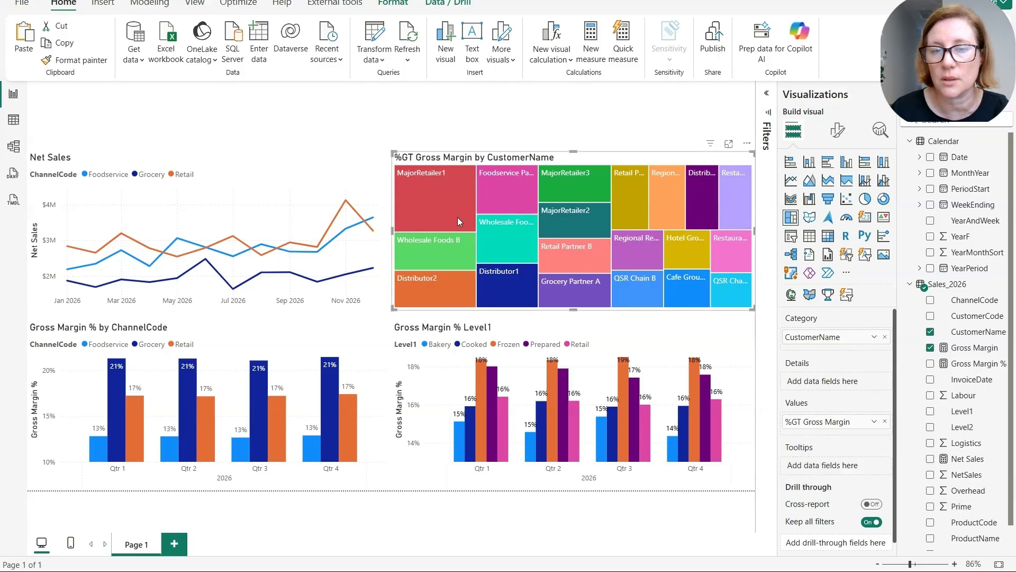
Turn on data labels for the treemap and change its title to "Customer Concentration"
mouse_move(456, 217)
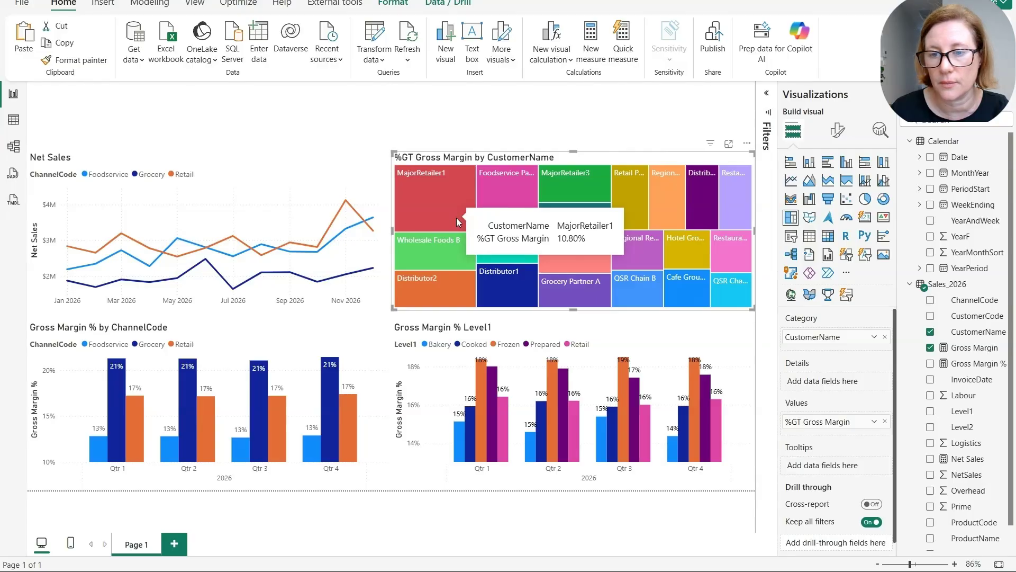
left_click(839, 131)
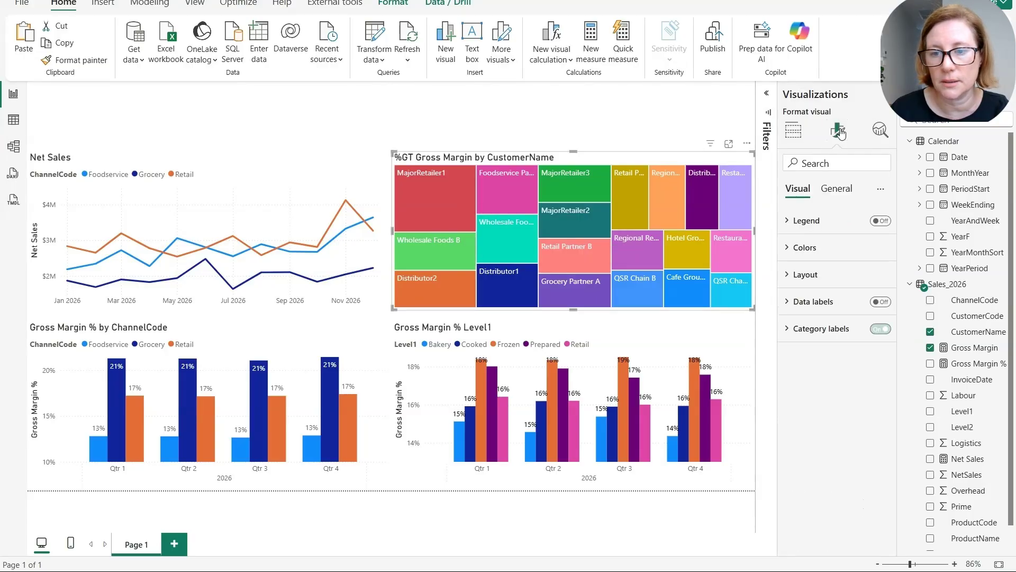
left_click(886, 305)
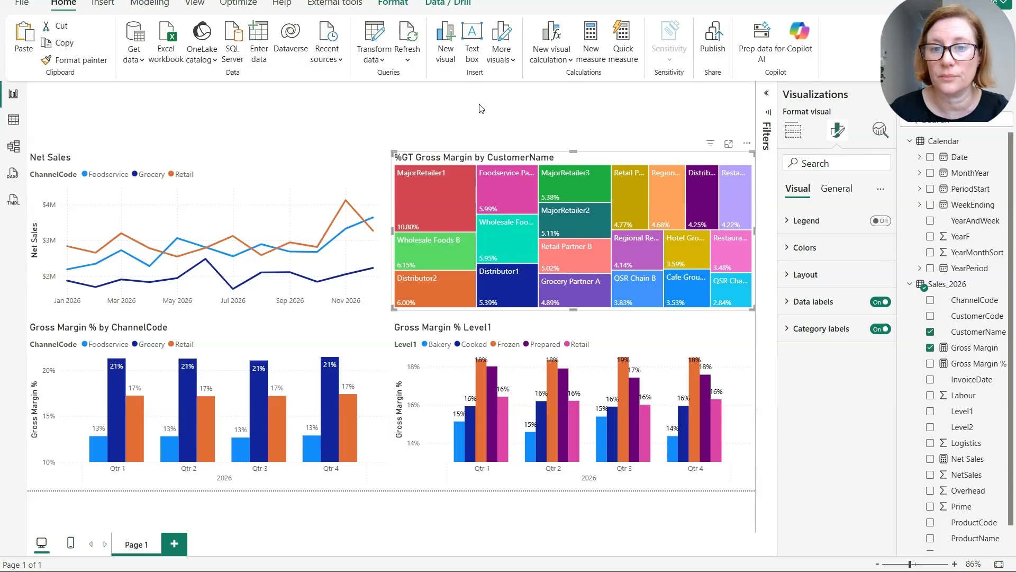
left_click(837, 189)
left_click(832, 315)
type("Customer Concentration")
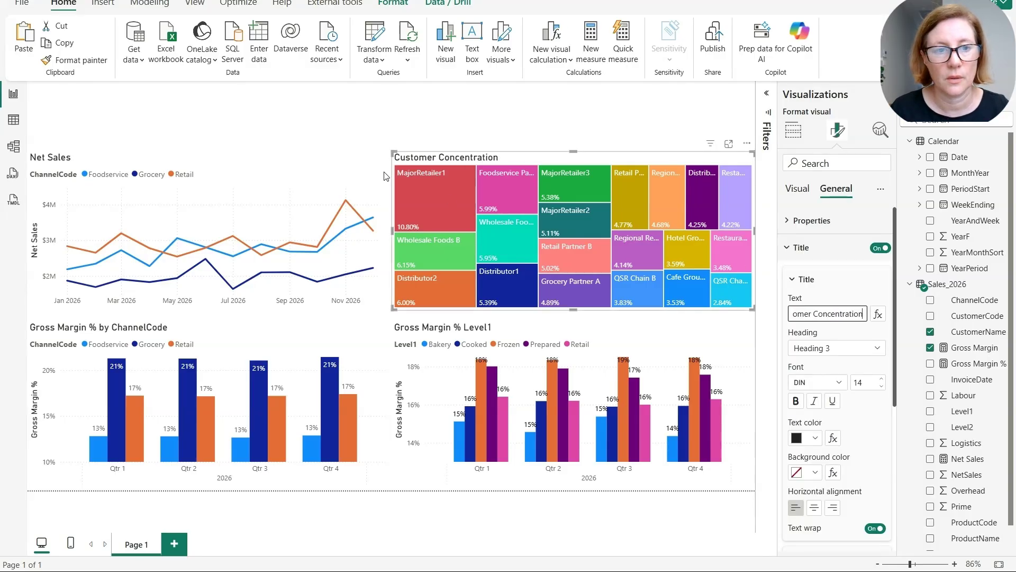
left_click(179, 110)
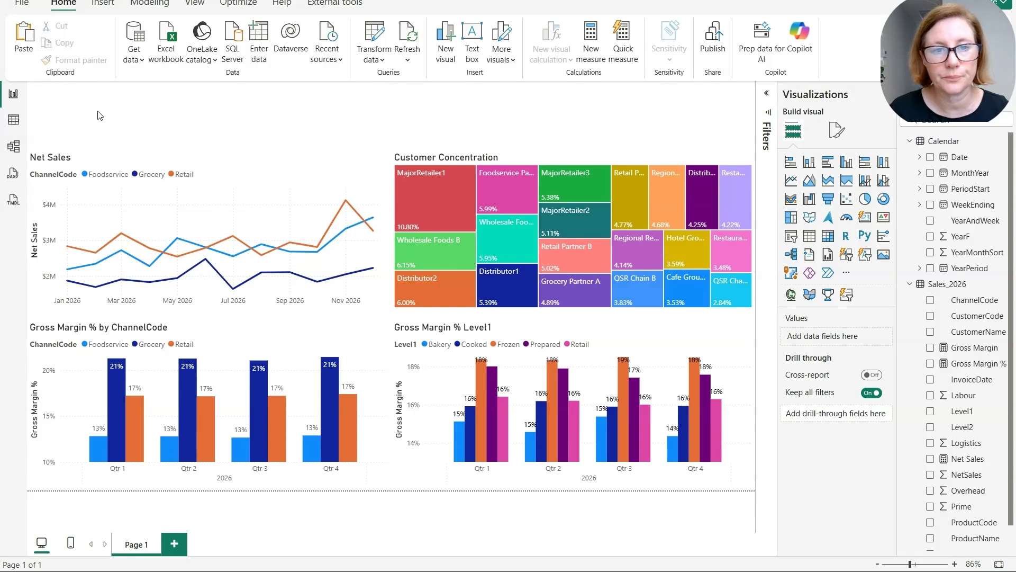
Add a text box above the Net Sales chart with the large green underlined heading "General Foods Co."
left_click(472, 50)
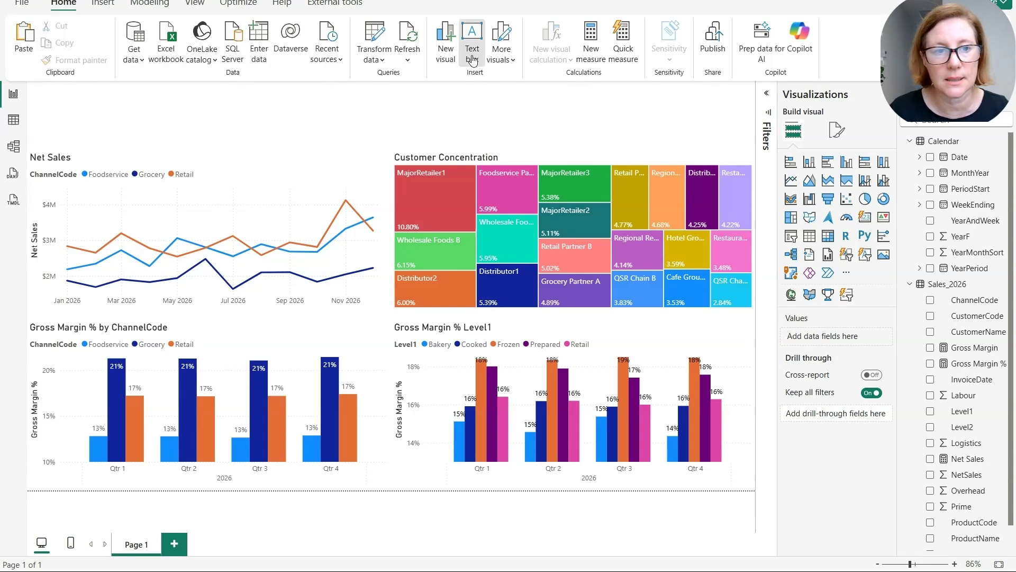
left_click_drag(84, 139, 32, 82)
left_click_drag(253, 308, 280, 126)
type("General Foods Co.")
left_click(341, 115)
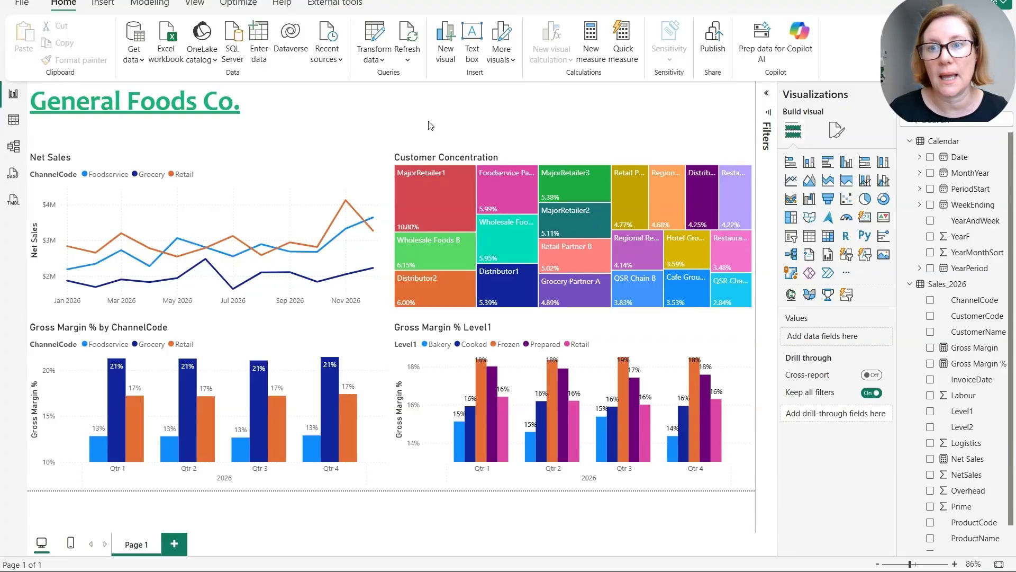
Add a Net Sales card beside the report heading, with the measure set to 2 decimal places
left_click(864, 217)
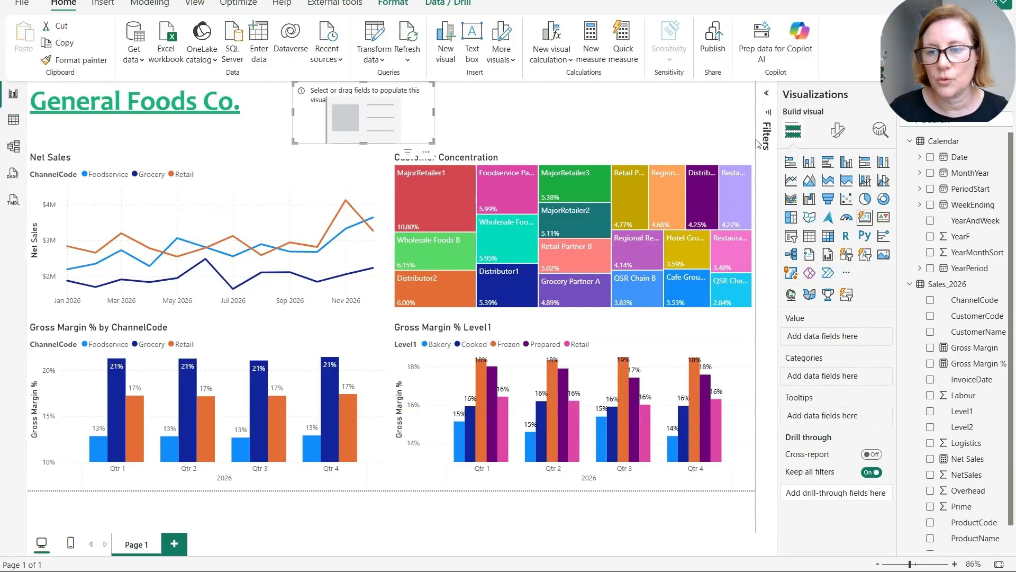
left_click(931, 459)
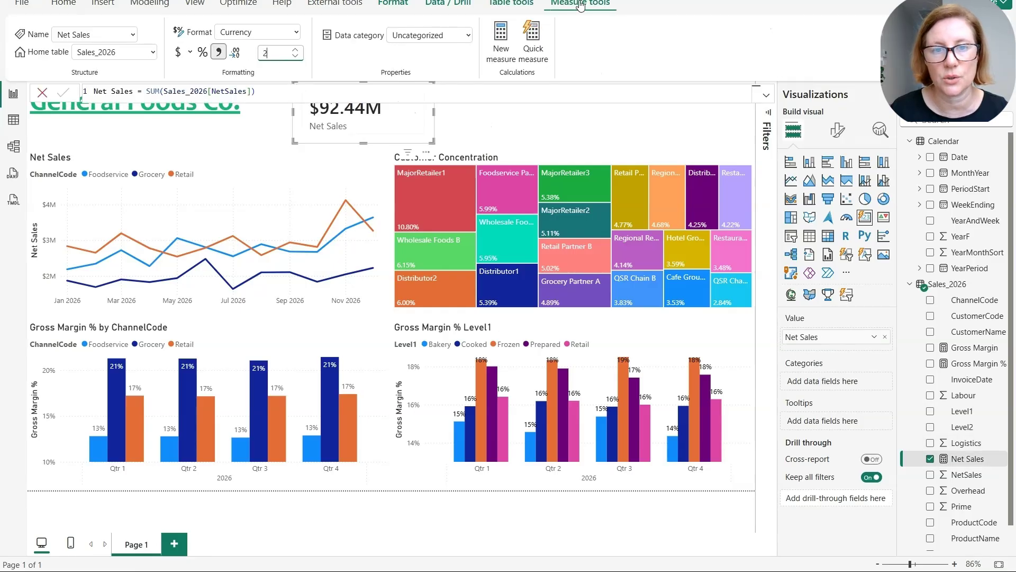
left_click(484, 133)
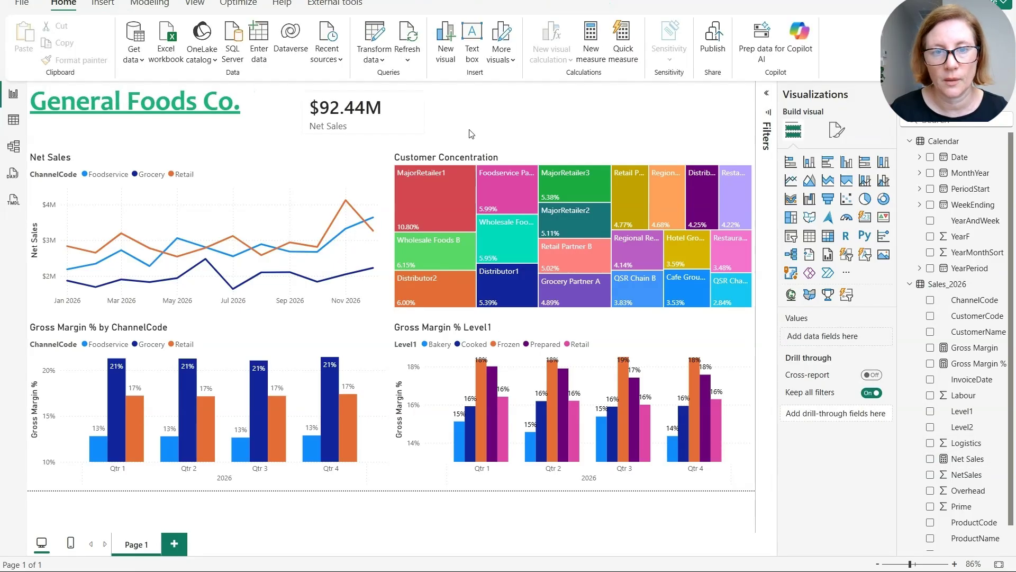
Duplicate the Net Sales card beside the original and replace the copy's value with Gross Margin %
left_click(407, 139)
key("ctrl+c")
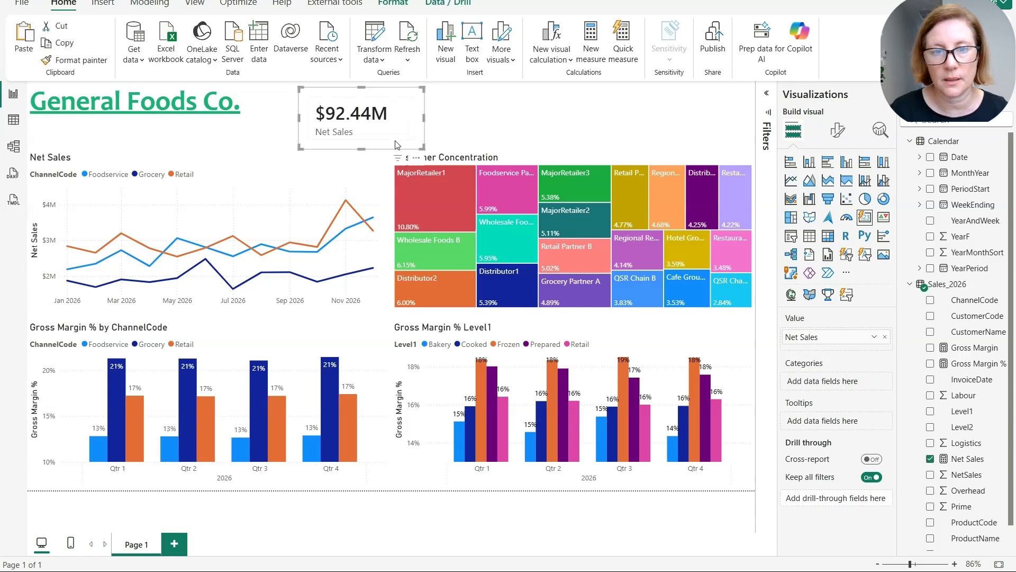
key("ctrl+v")
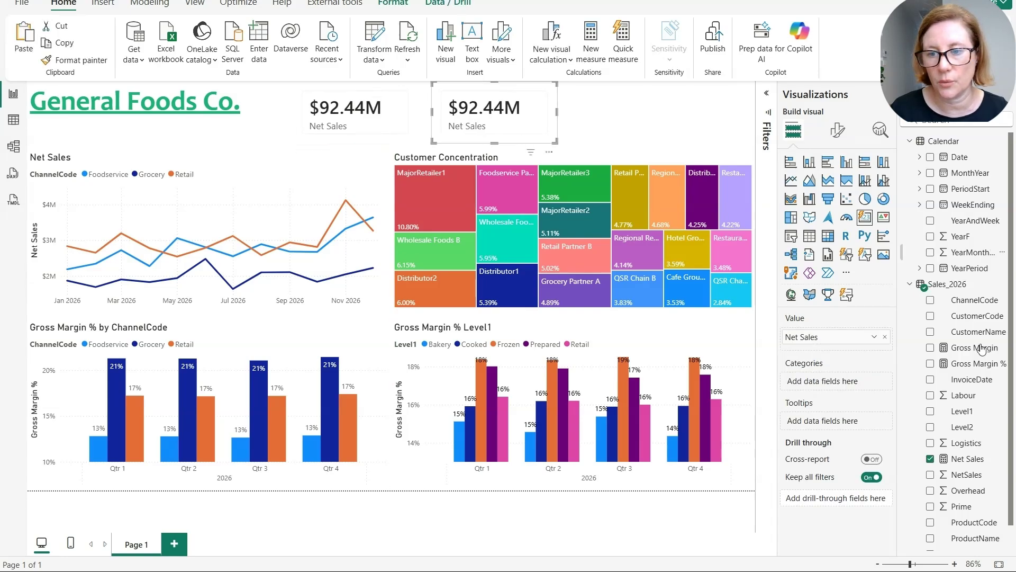
left_click(930, 460)
left_click(931, 364)
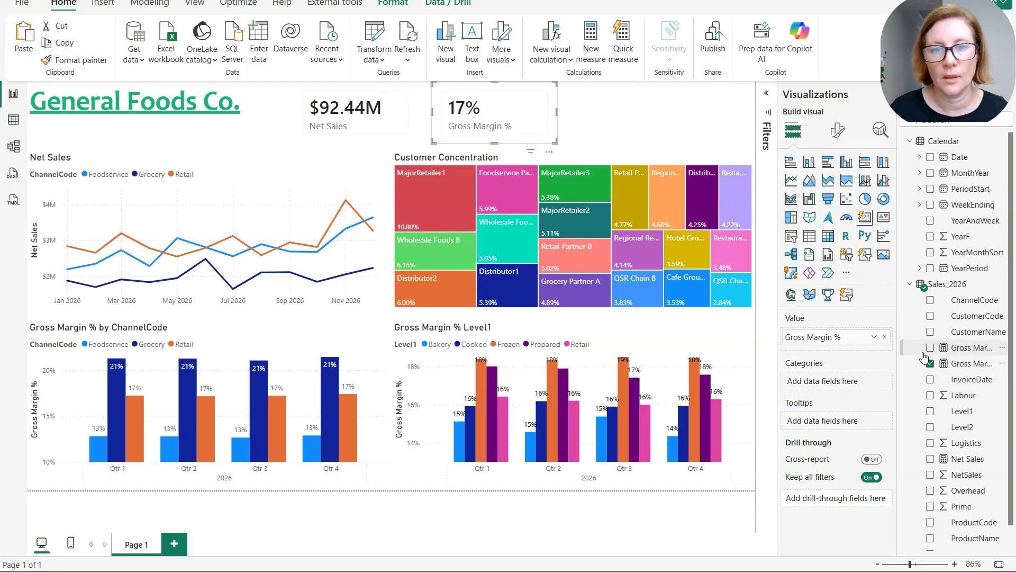
Cross-filter the report by Grocery and by Retail in turn from the Net Sales chart's legend, clearing each selection
left_click(603, 126)
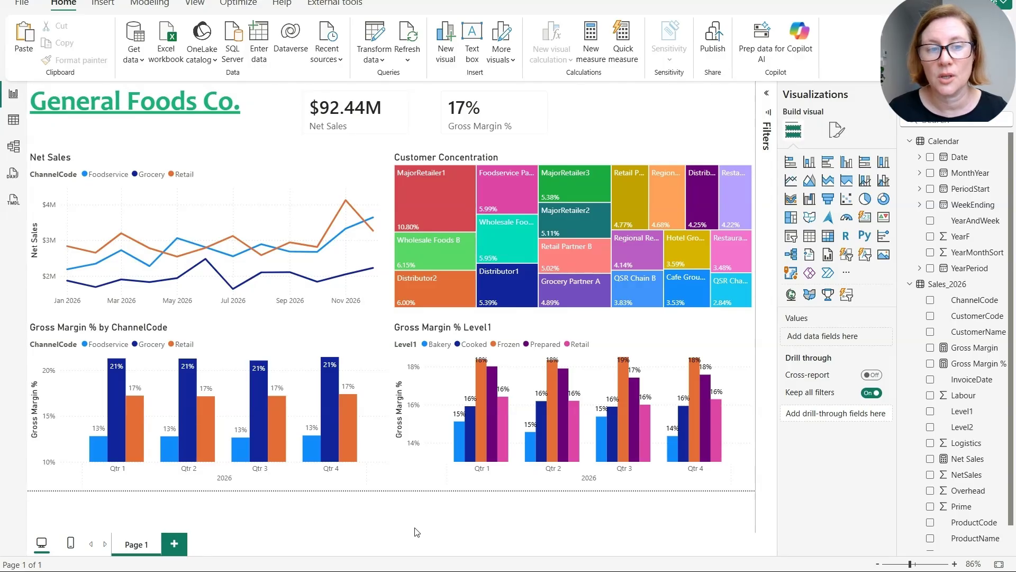
left_click(236, 169)
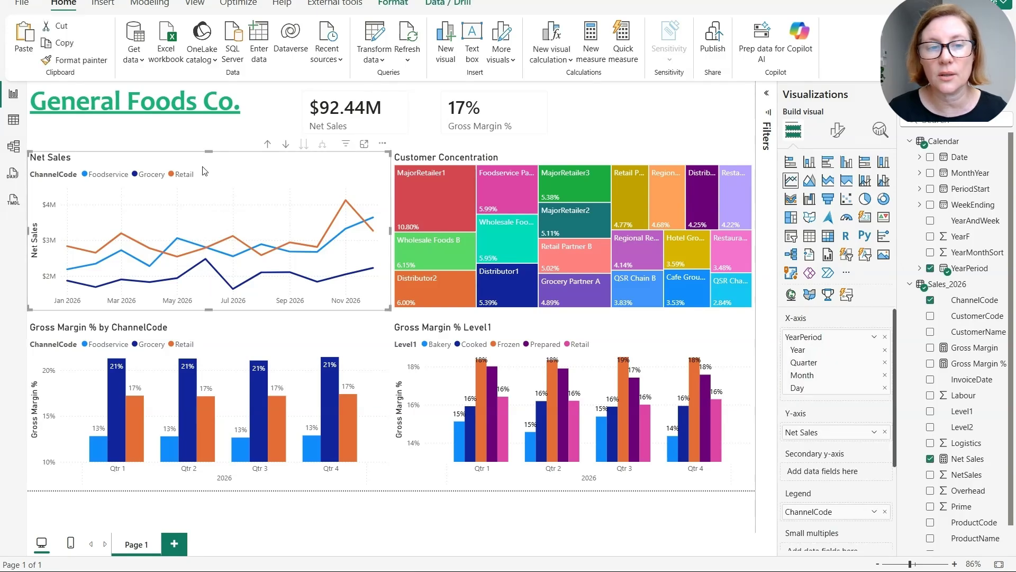
left_click(142, 179)
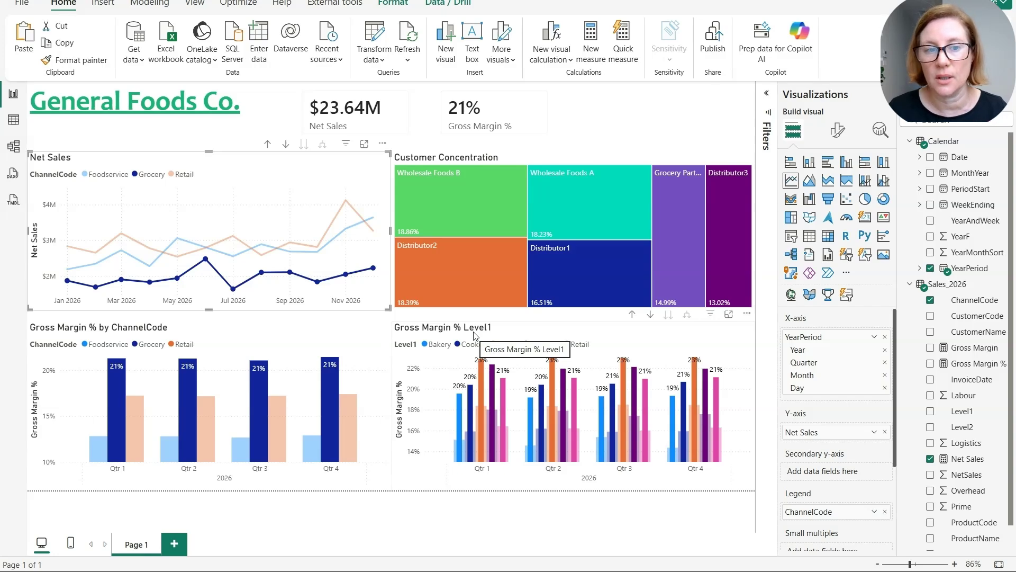
left_click(151, 175)
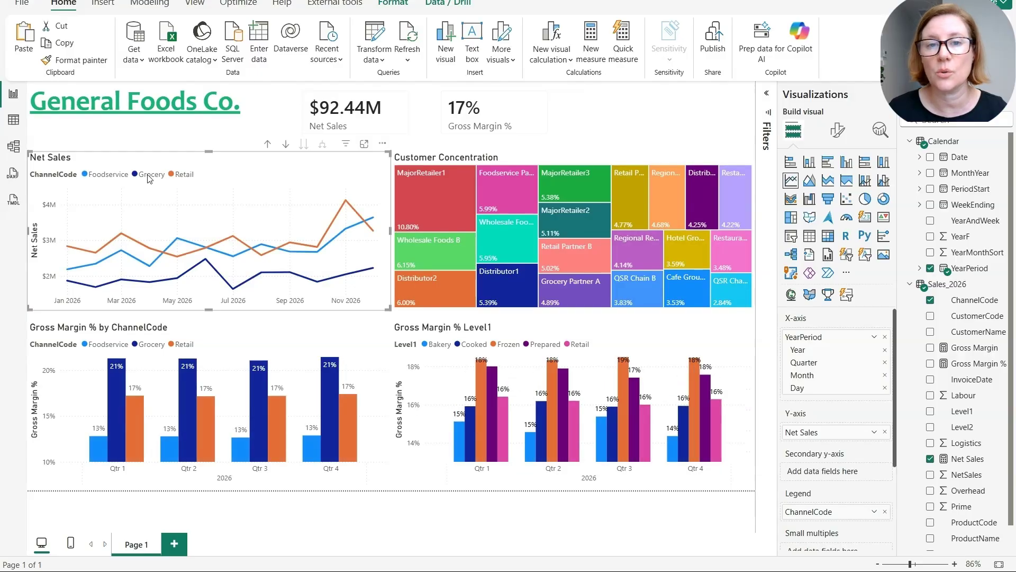
left_click(183, 176)
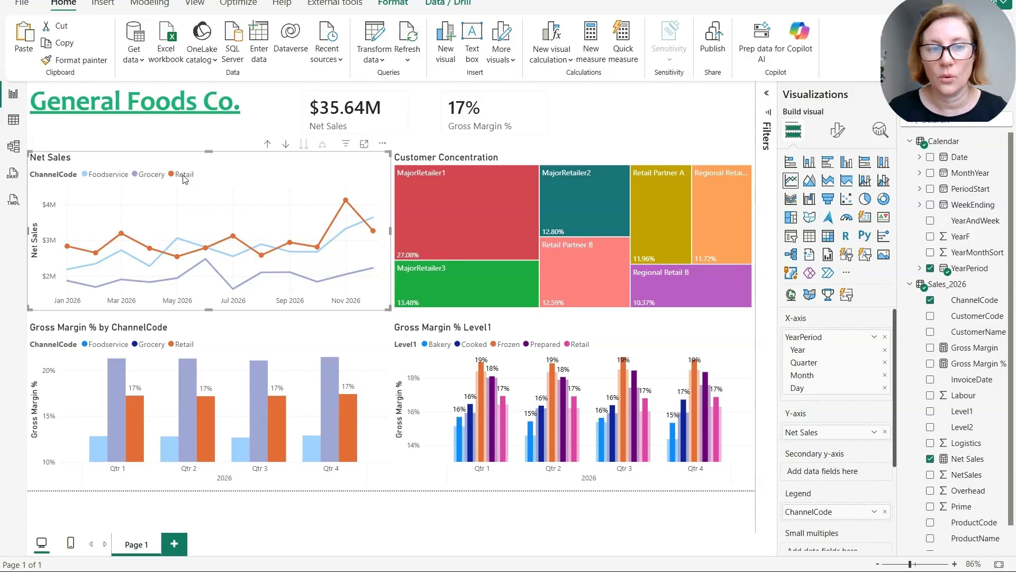
left_click(183, 176)
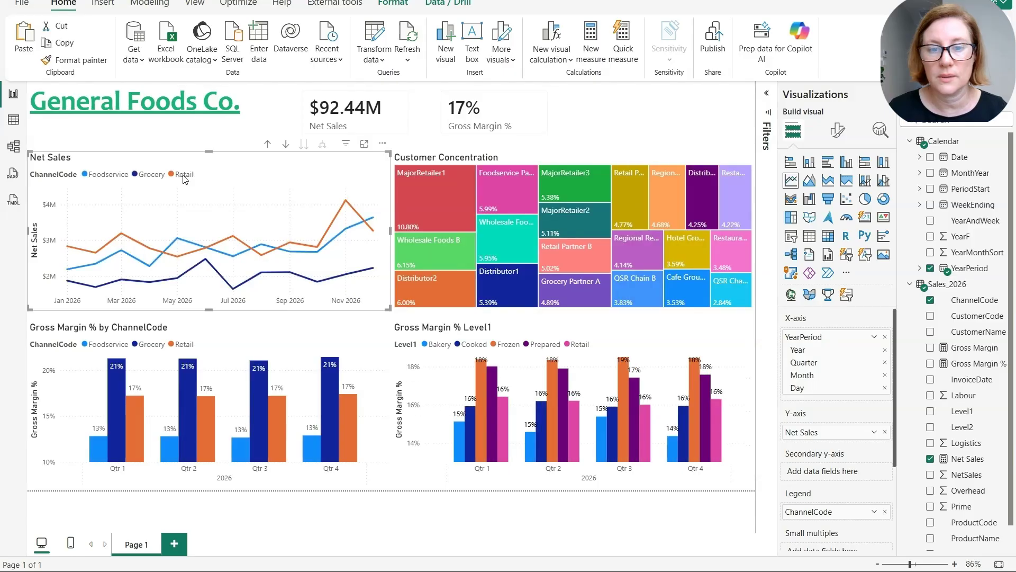
Cross-filter the report by the Frozen category from the Gross Margin % Level1 chart, and clear the selection after viewing
left_click(513, 346)
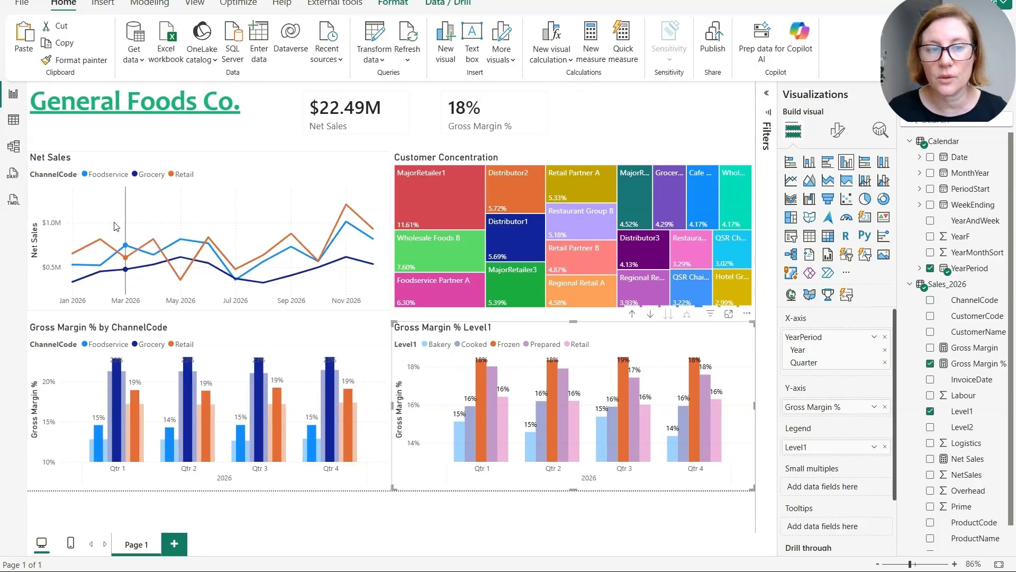
mouse_move(481, 371)
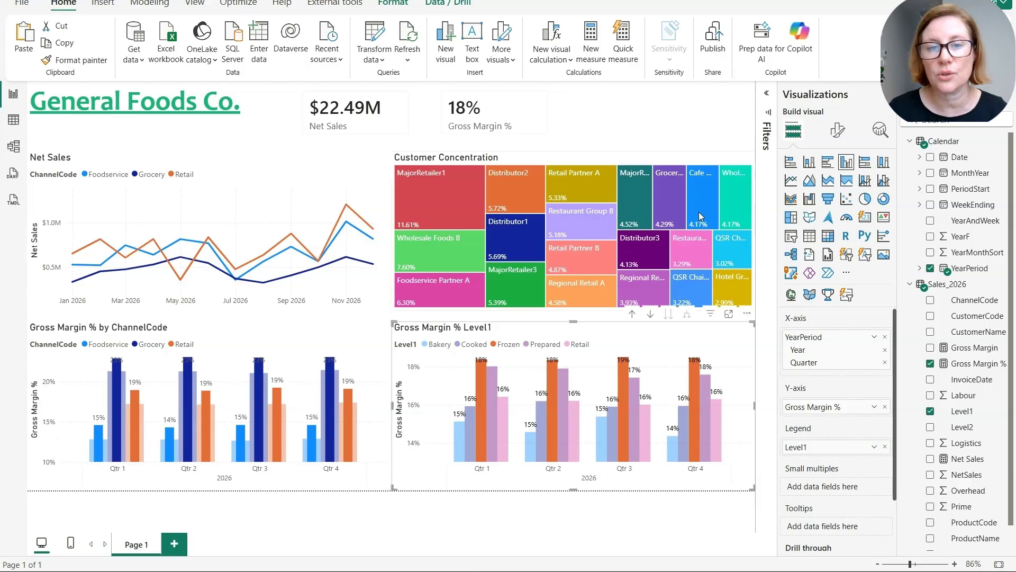
mouse_move(583, 285)
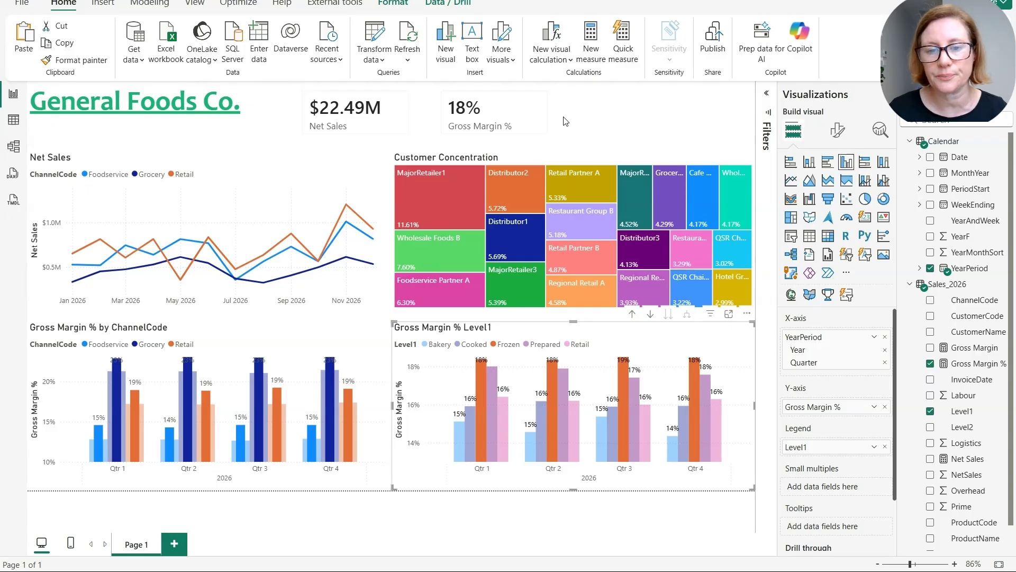
left_click(501, 347)
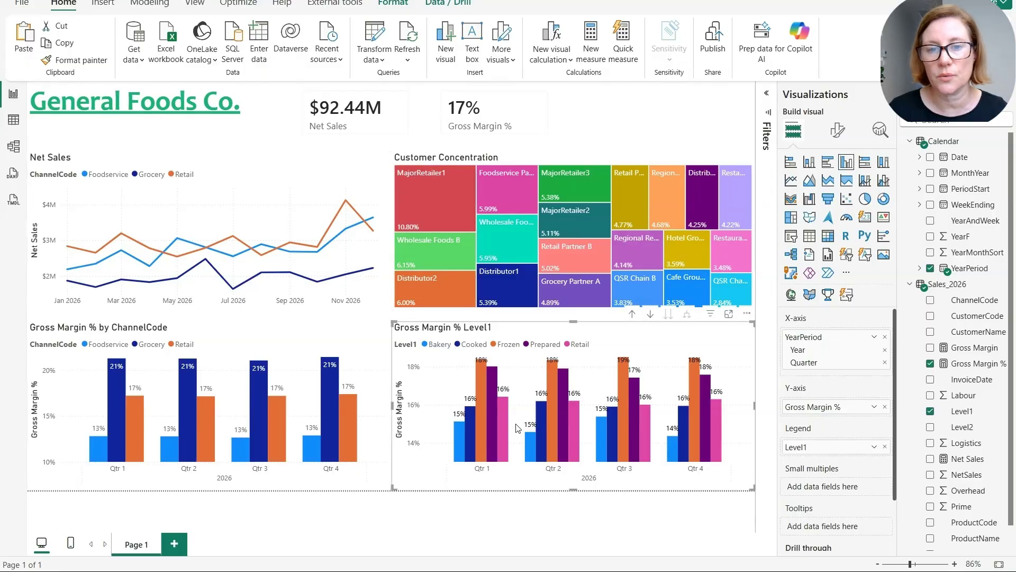
Add ChannelCode as a visual-level filter on the Customer Concentration treemap and restrict it to Grocery
left_click(497, 158)
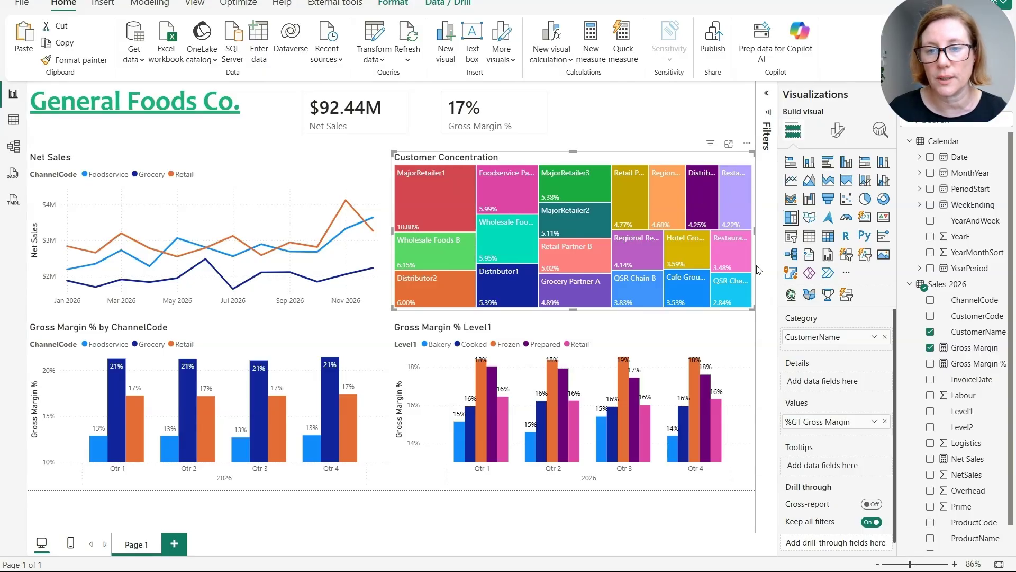
left_click(766, 93)
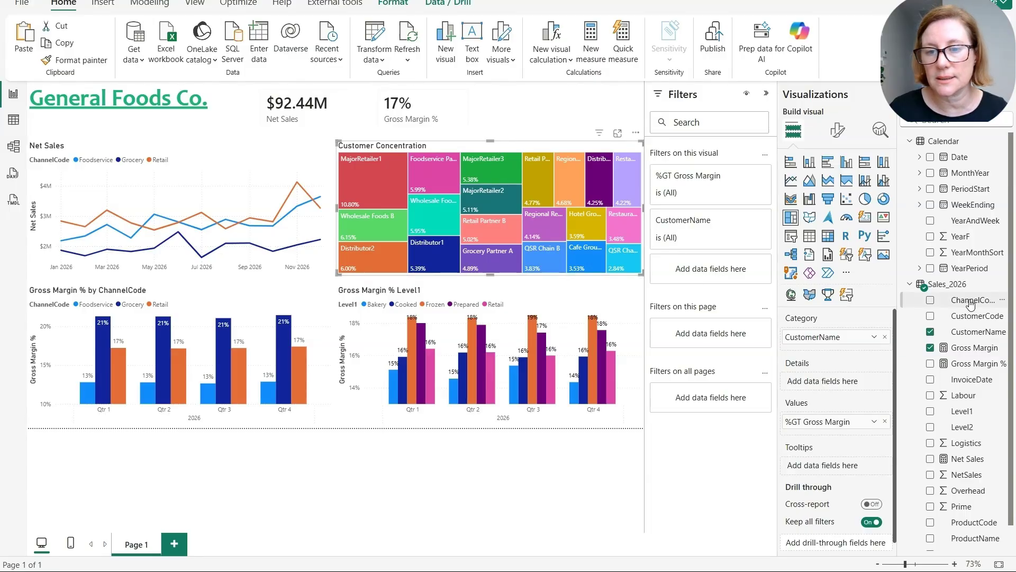
left_click_drag(970, 305, 730, 273)
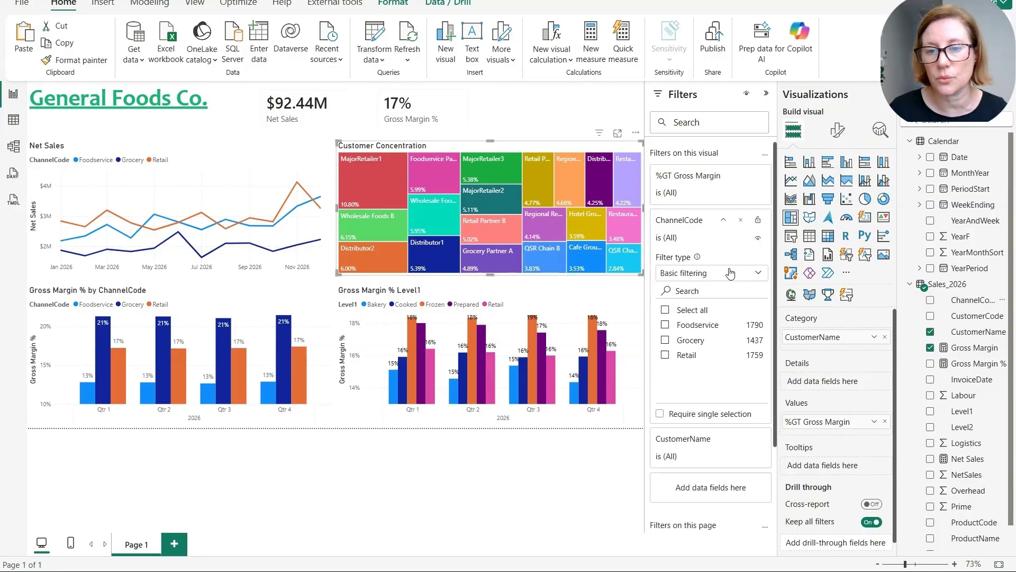
left_click(690, 342)
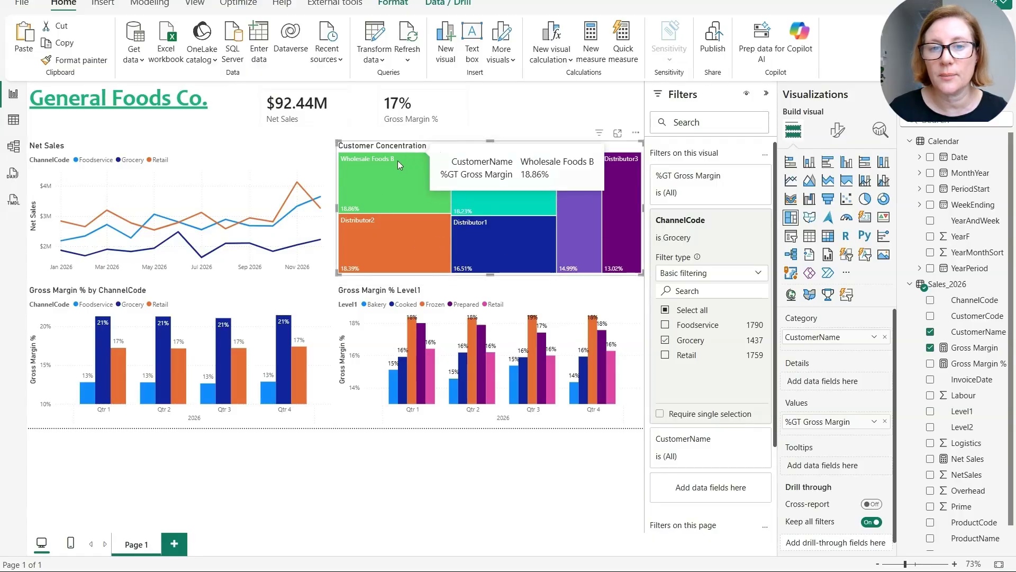
mouse_move(431, 379)
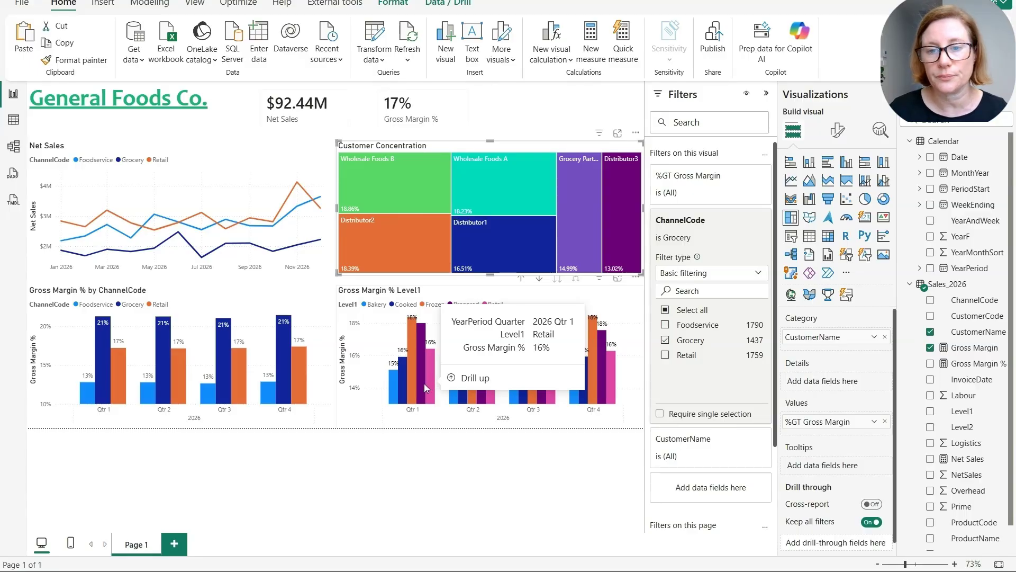
mouse_move(428, 371)
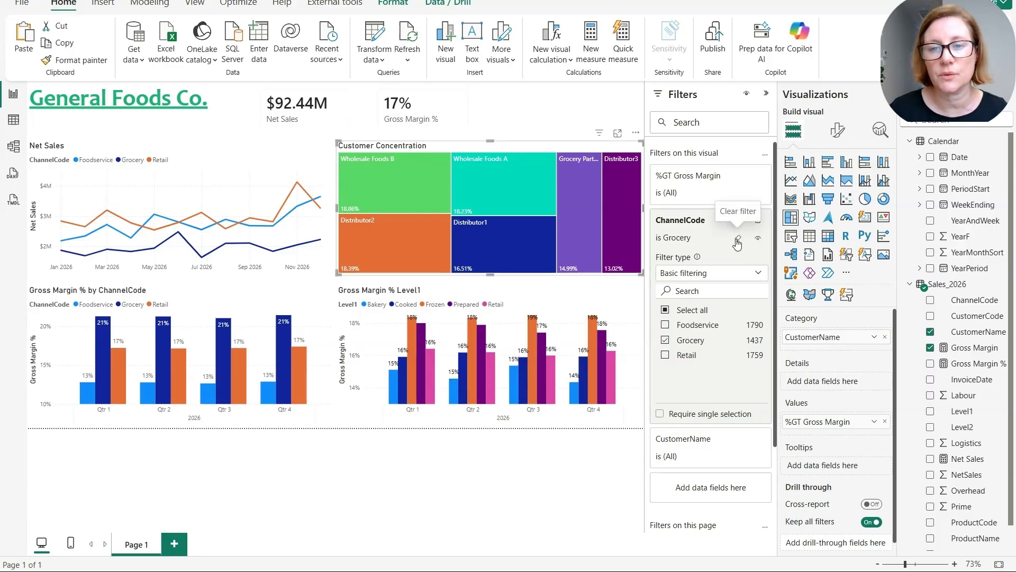
Clear the treemap's ChannelCode filter selection, collapse the filter settings and deselect the visual
left_click(737, 240)
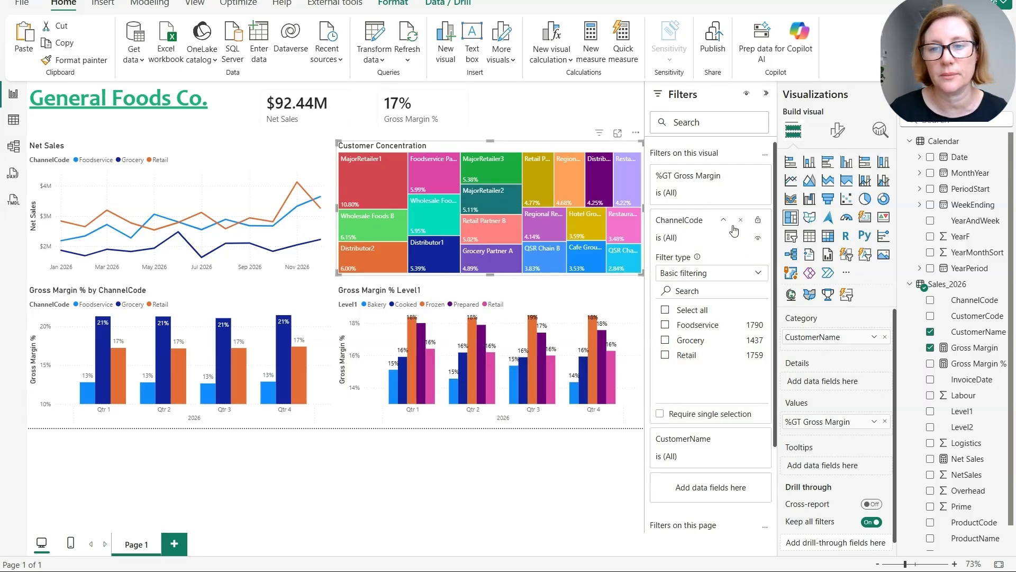
left_click(765, 93)
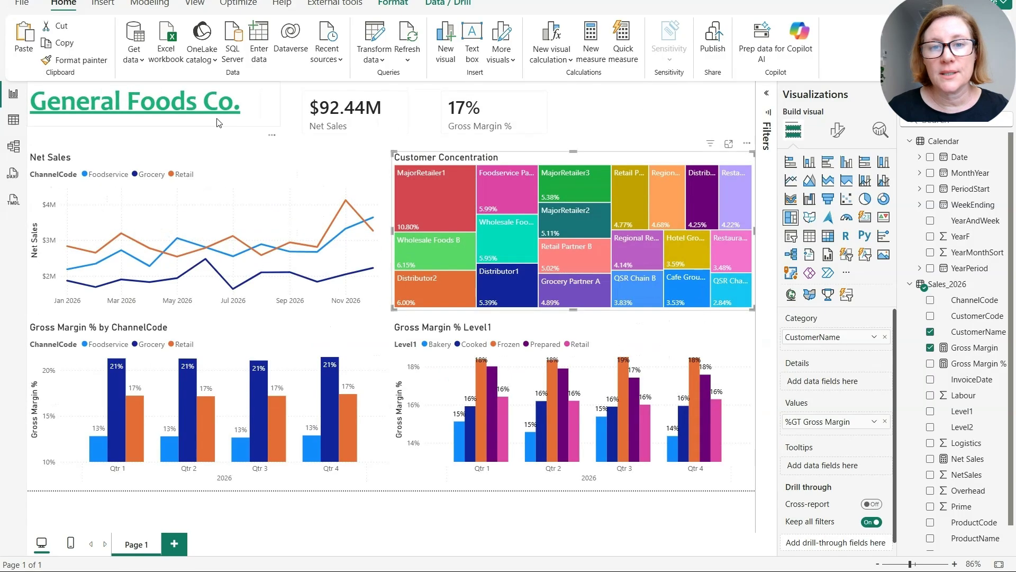
left_click(561, 529)
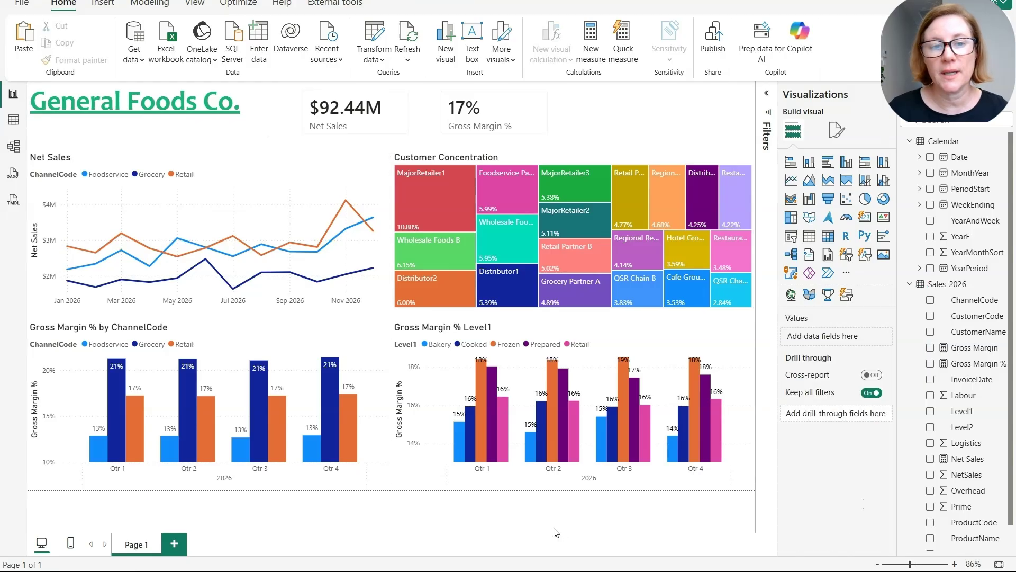